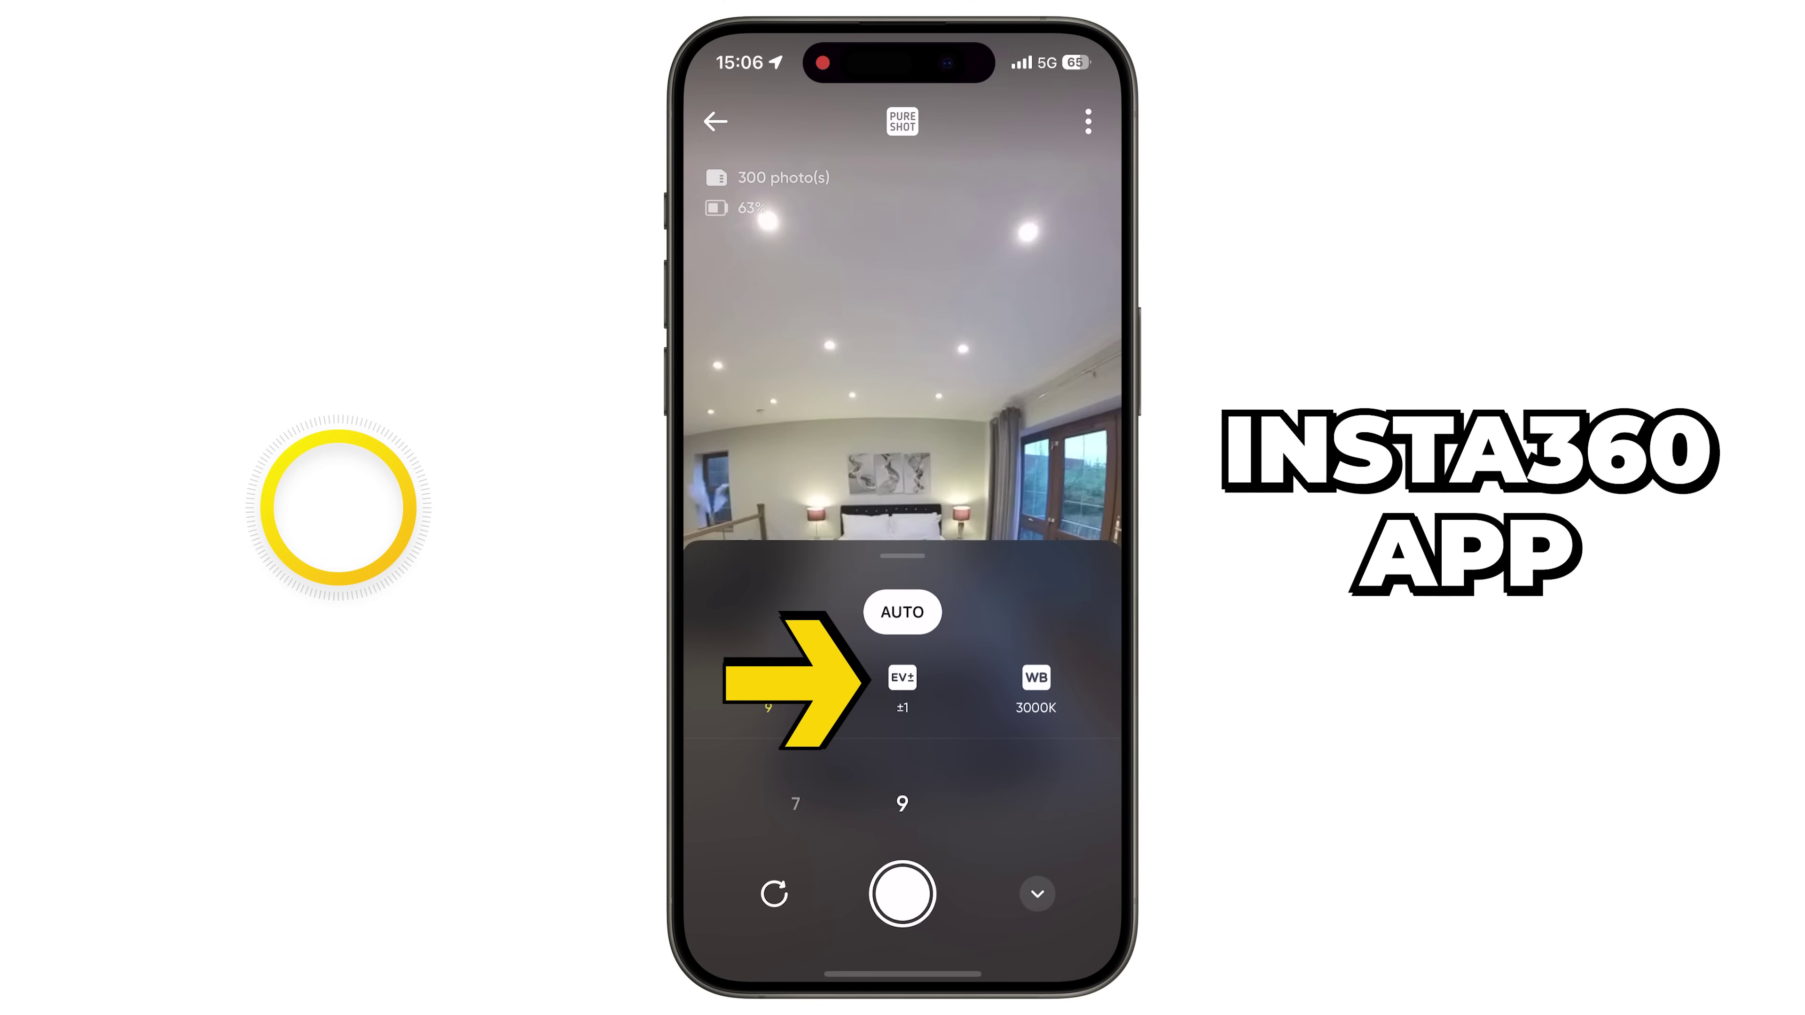
Step: Confirm the ±1 EV bracketing and set the white balance to 3000K
click(901, 677)
click(1035, 676)
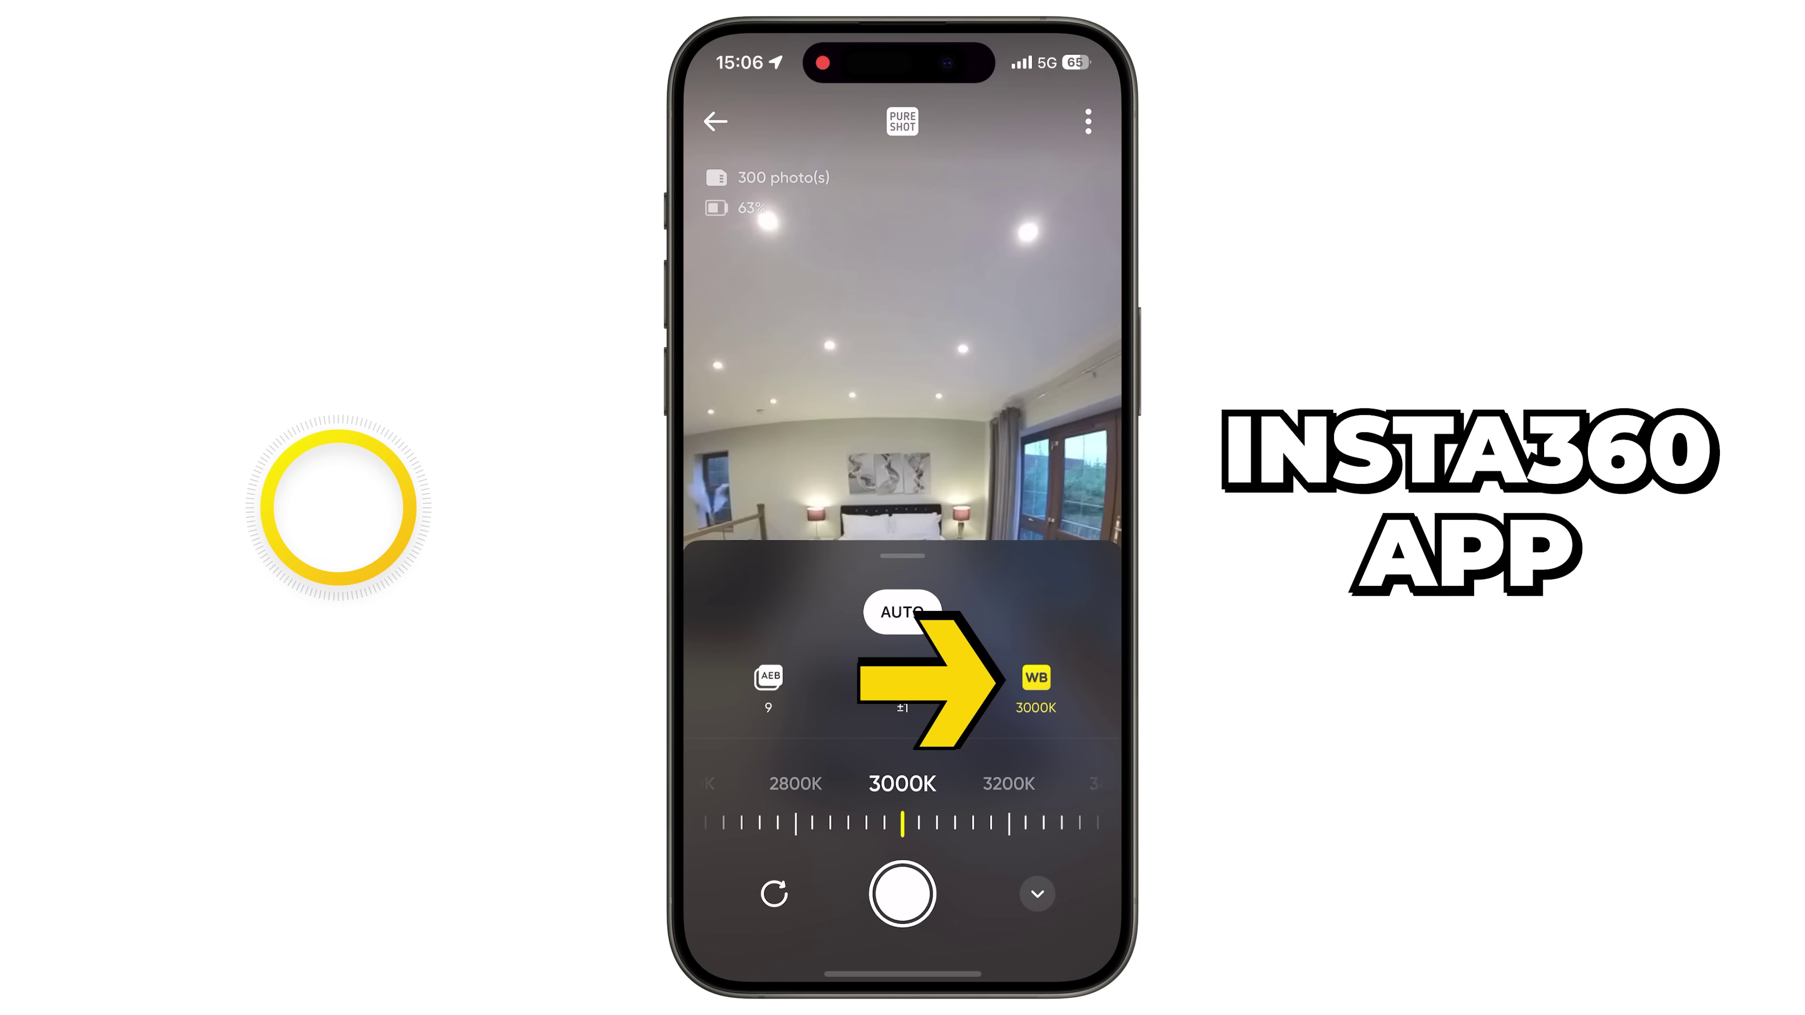
scroll(901, 803, right, 5)
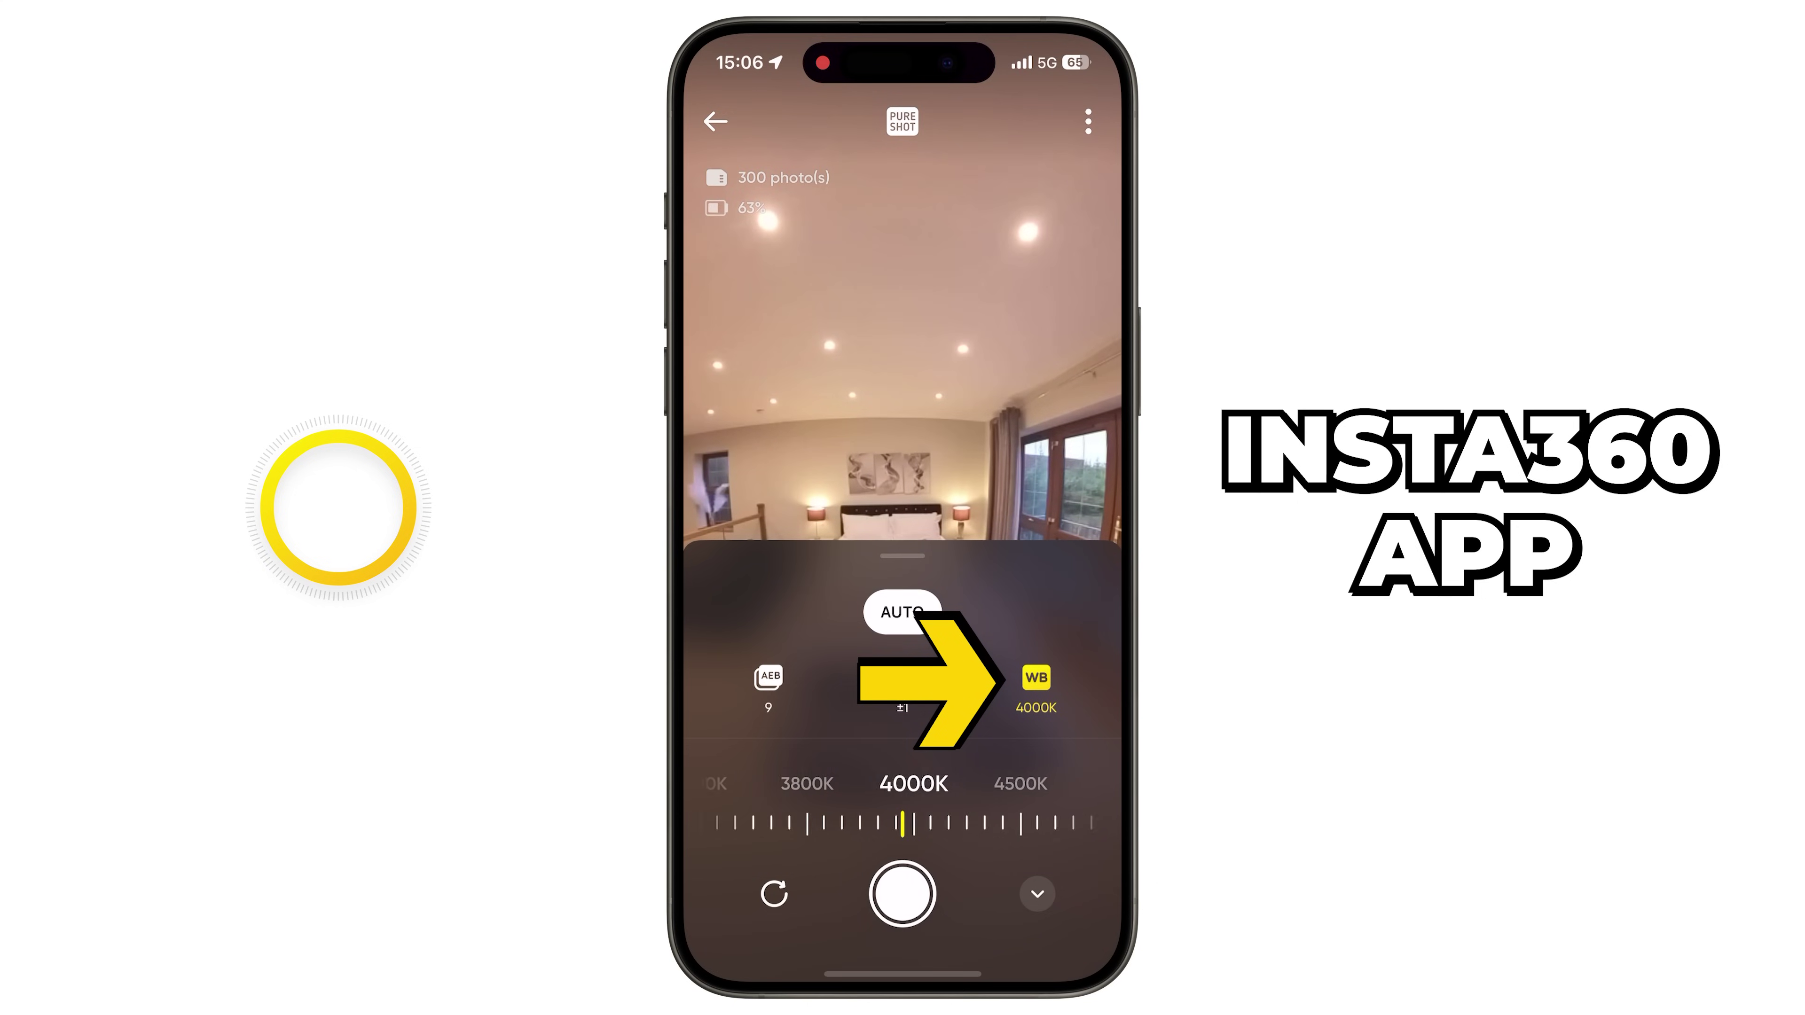
scroll(902, 803, left, 7)
scroll(901, 803, right, 2)
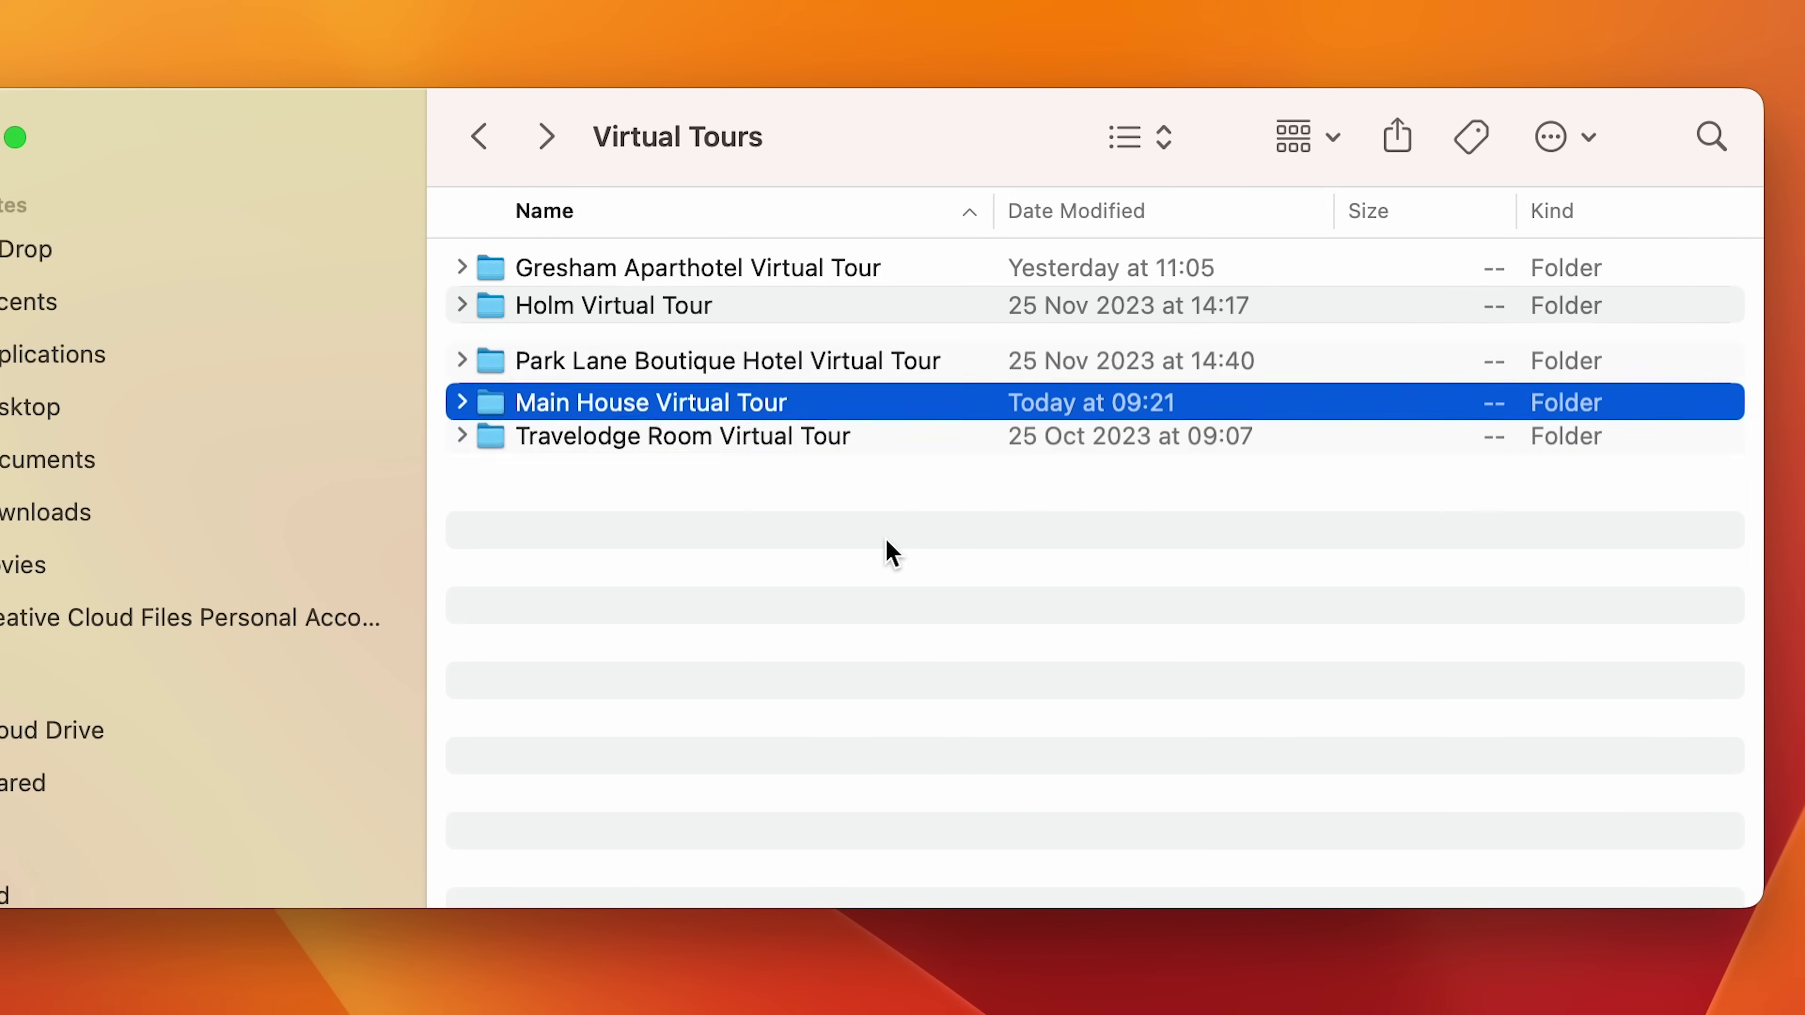
Step: Open the Main House Virtual Tour folder and create a RAW subfolder
double_click(832, 344)
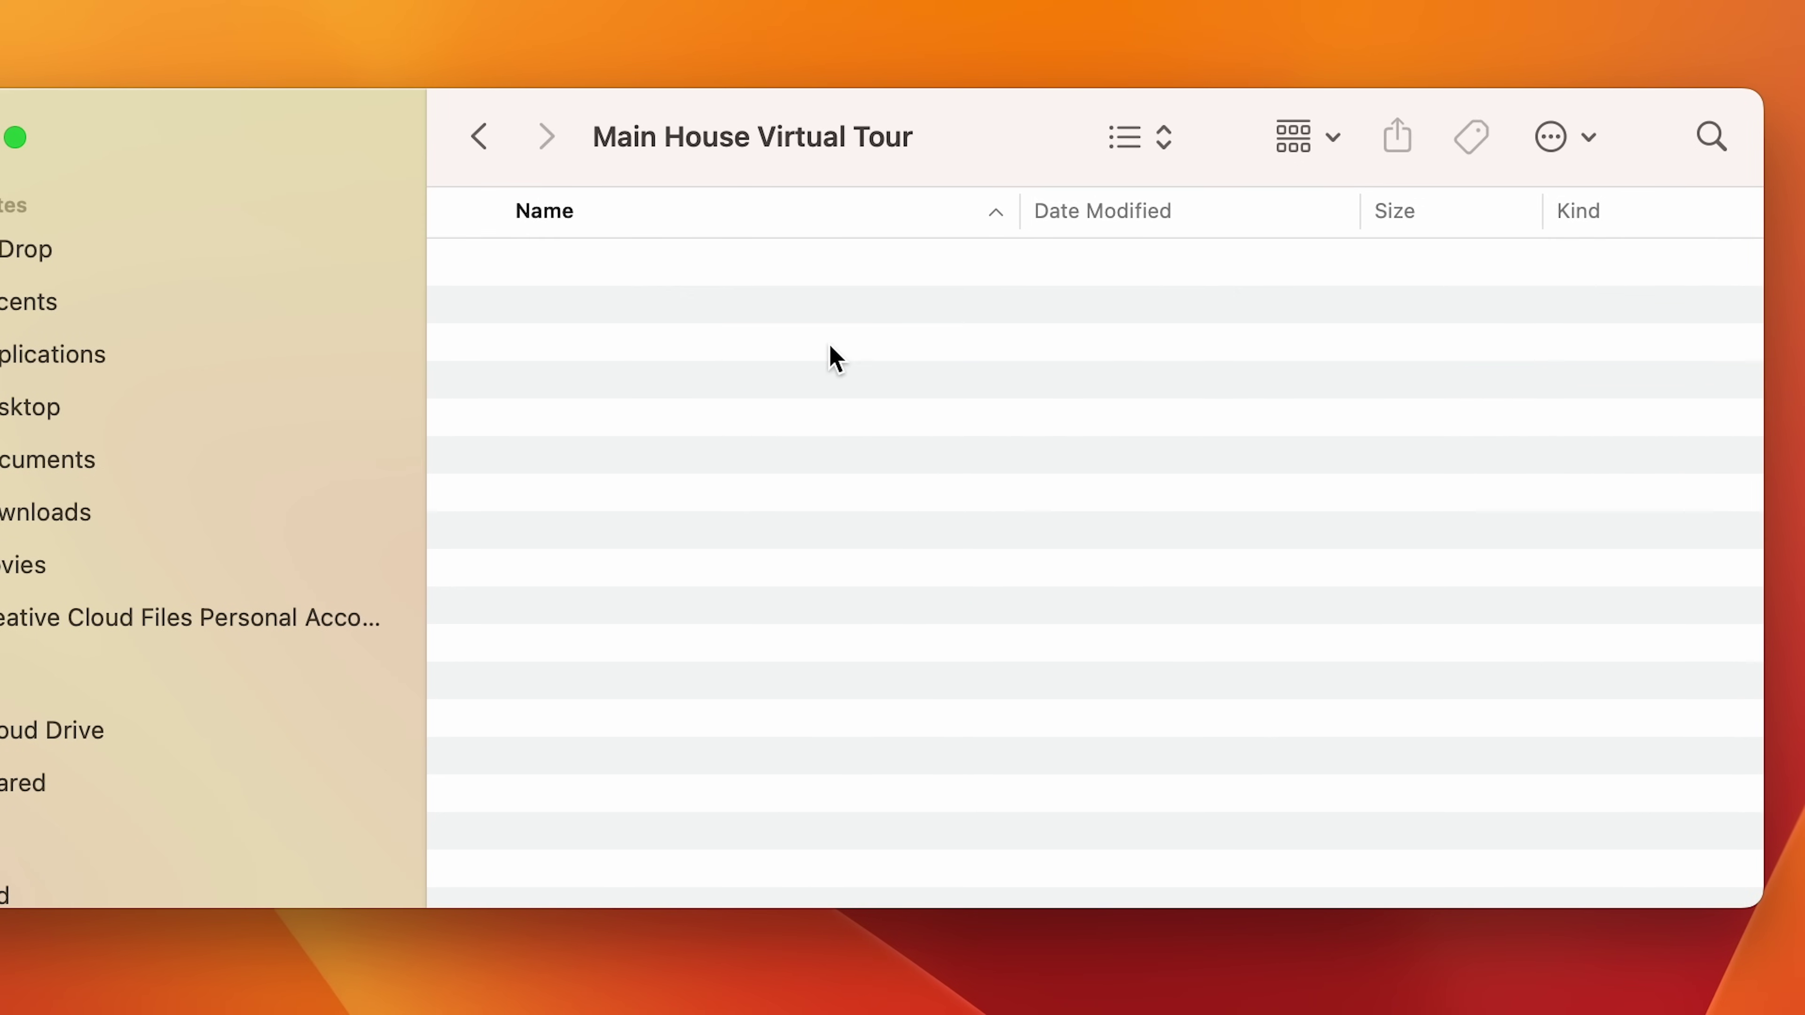
right_click(830, 347)
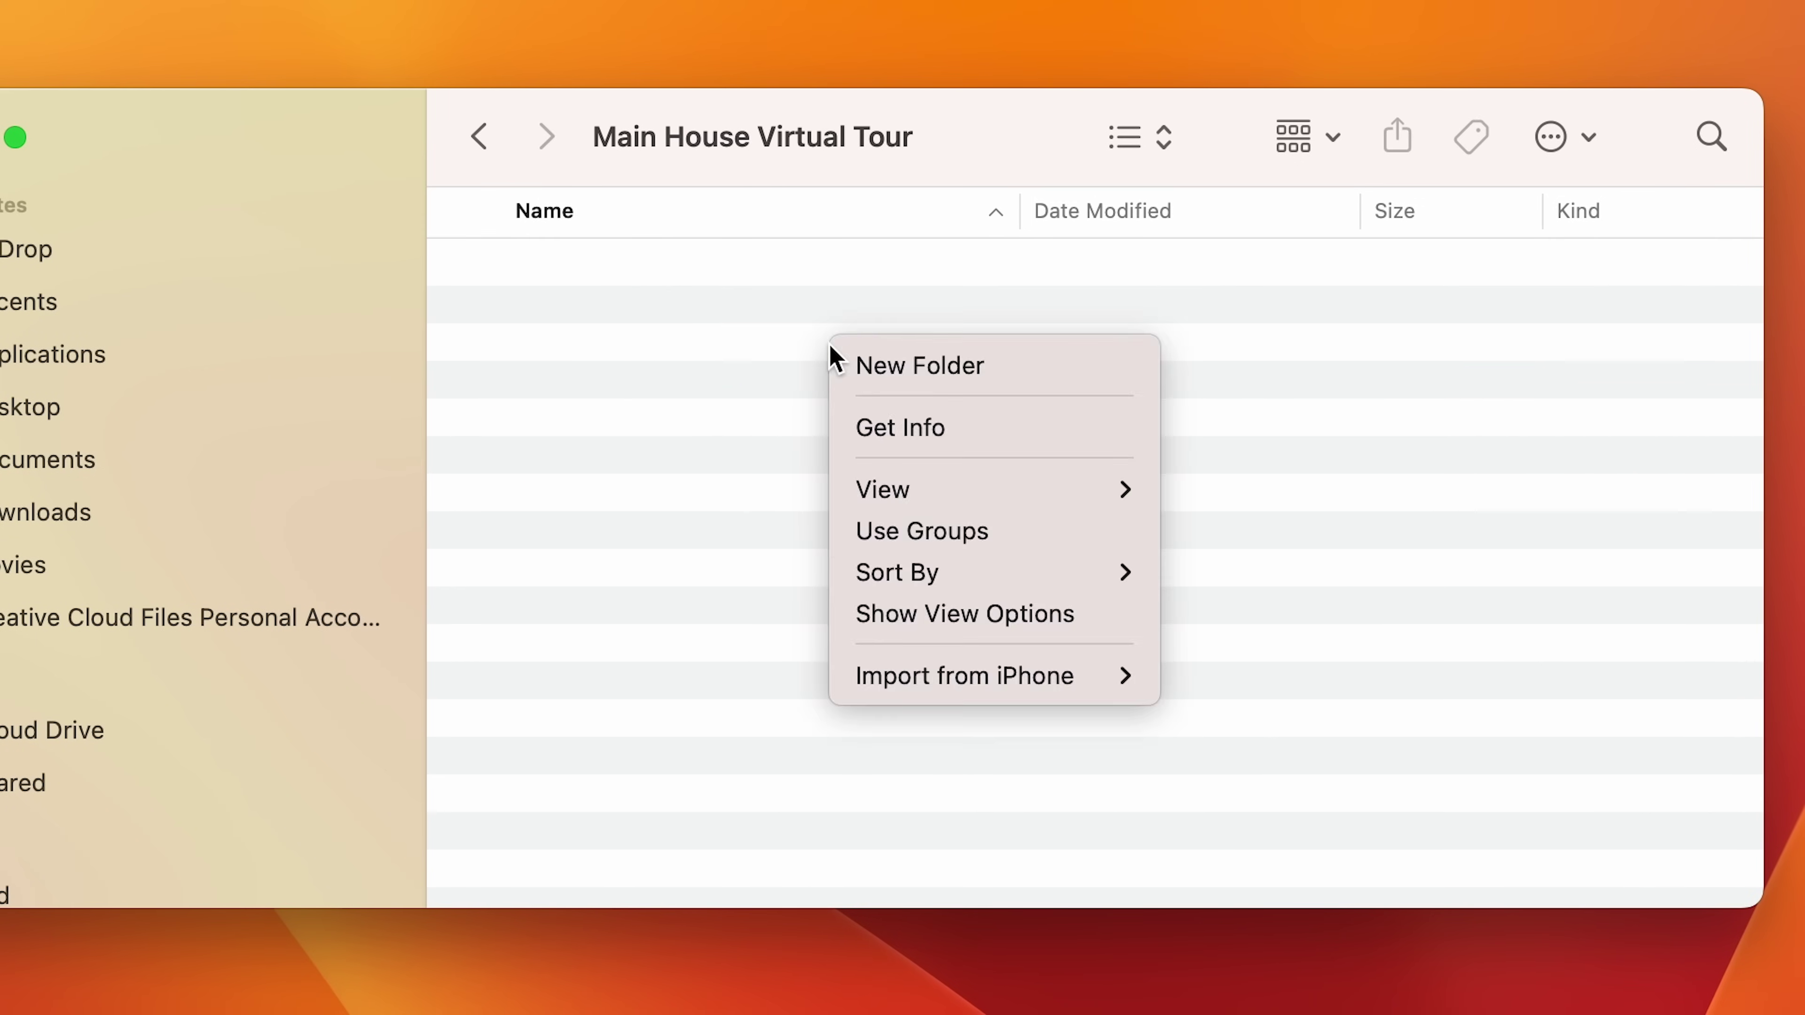
click(1000, 365)
text(RAW)
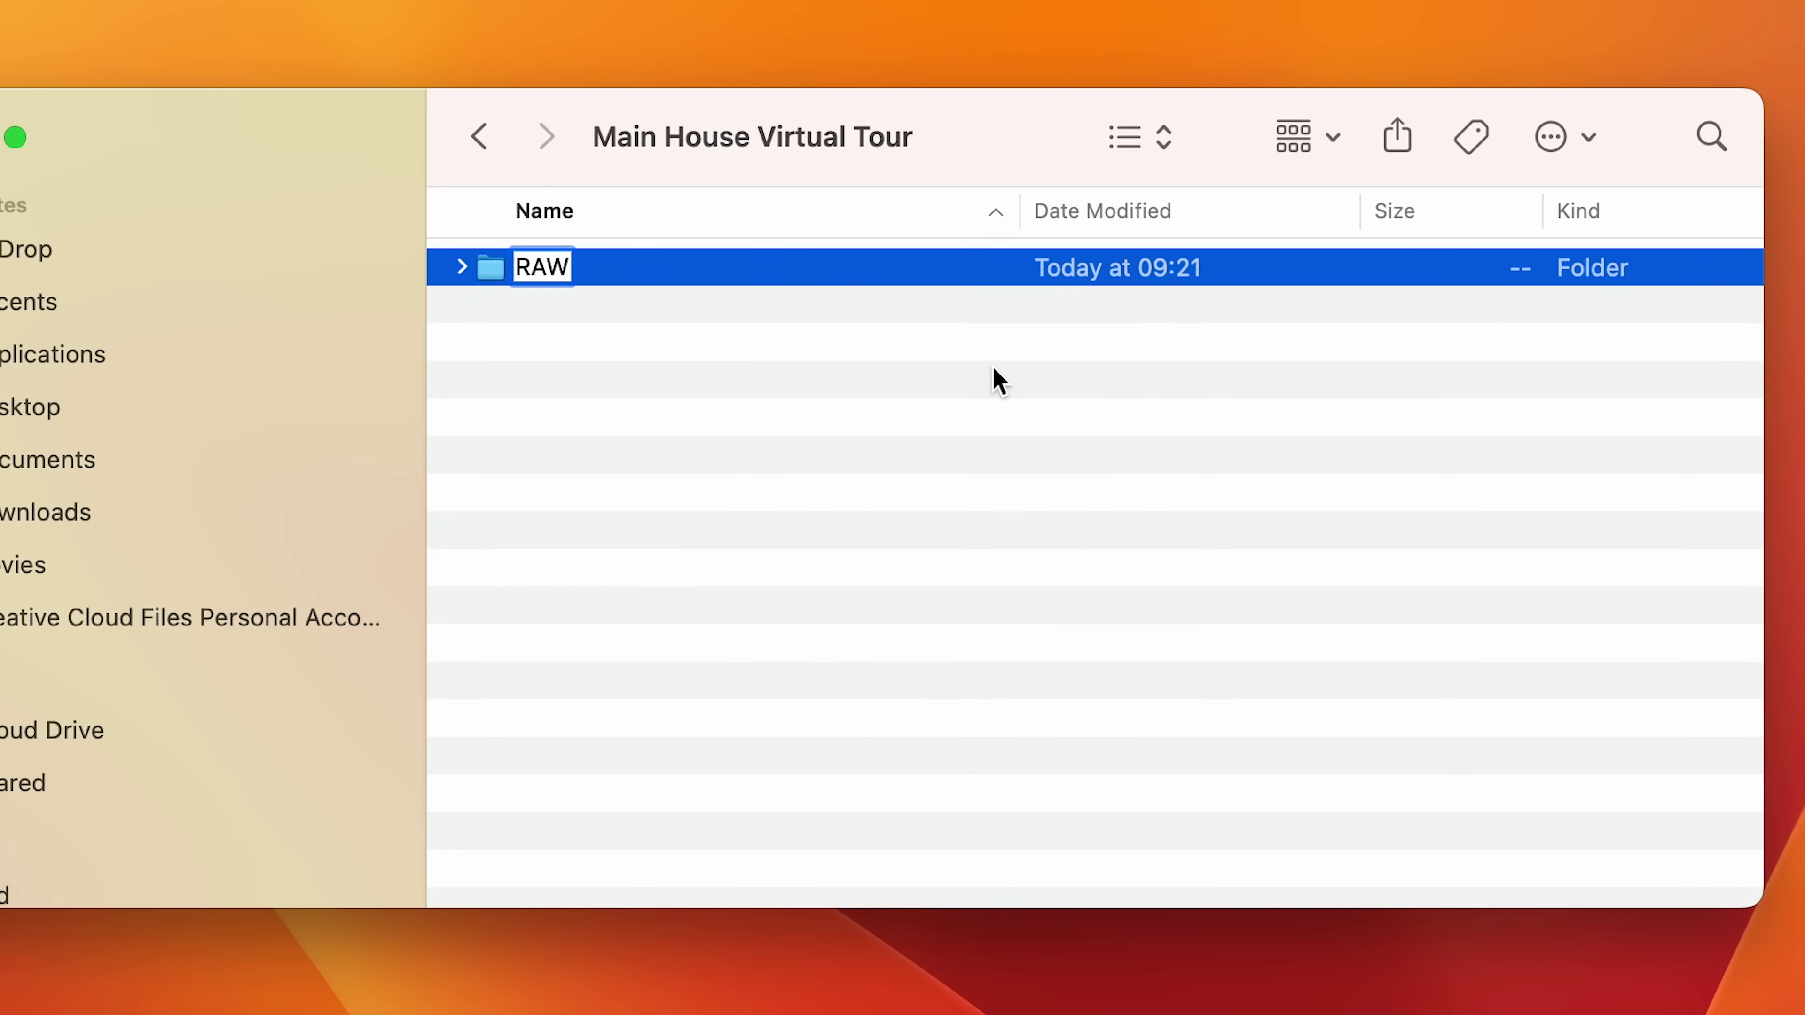
key(Return)
Step: Add Stitched and Exports subfolders, then open the camera's Camera01 folder
click(975, 393)
right_click(970, 391)
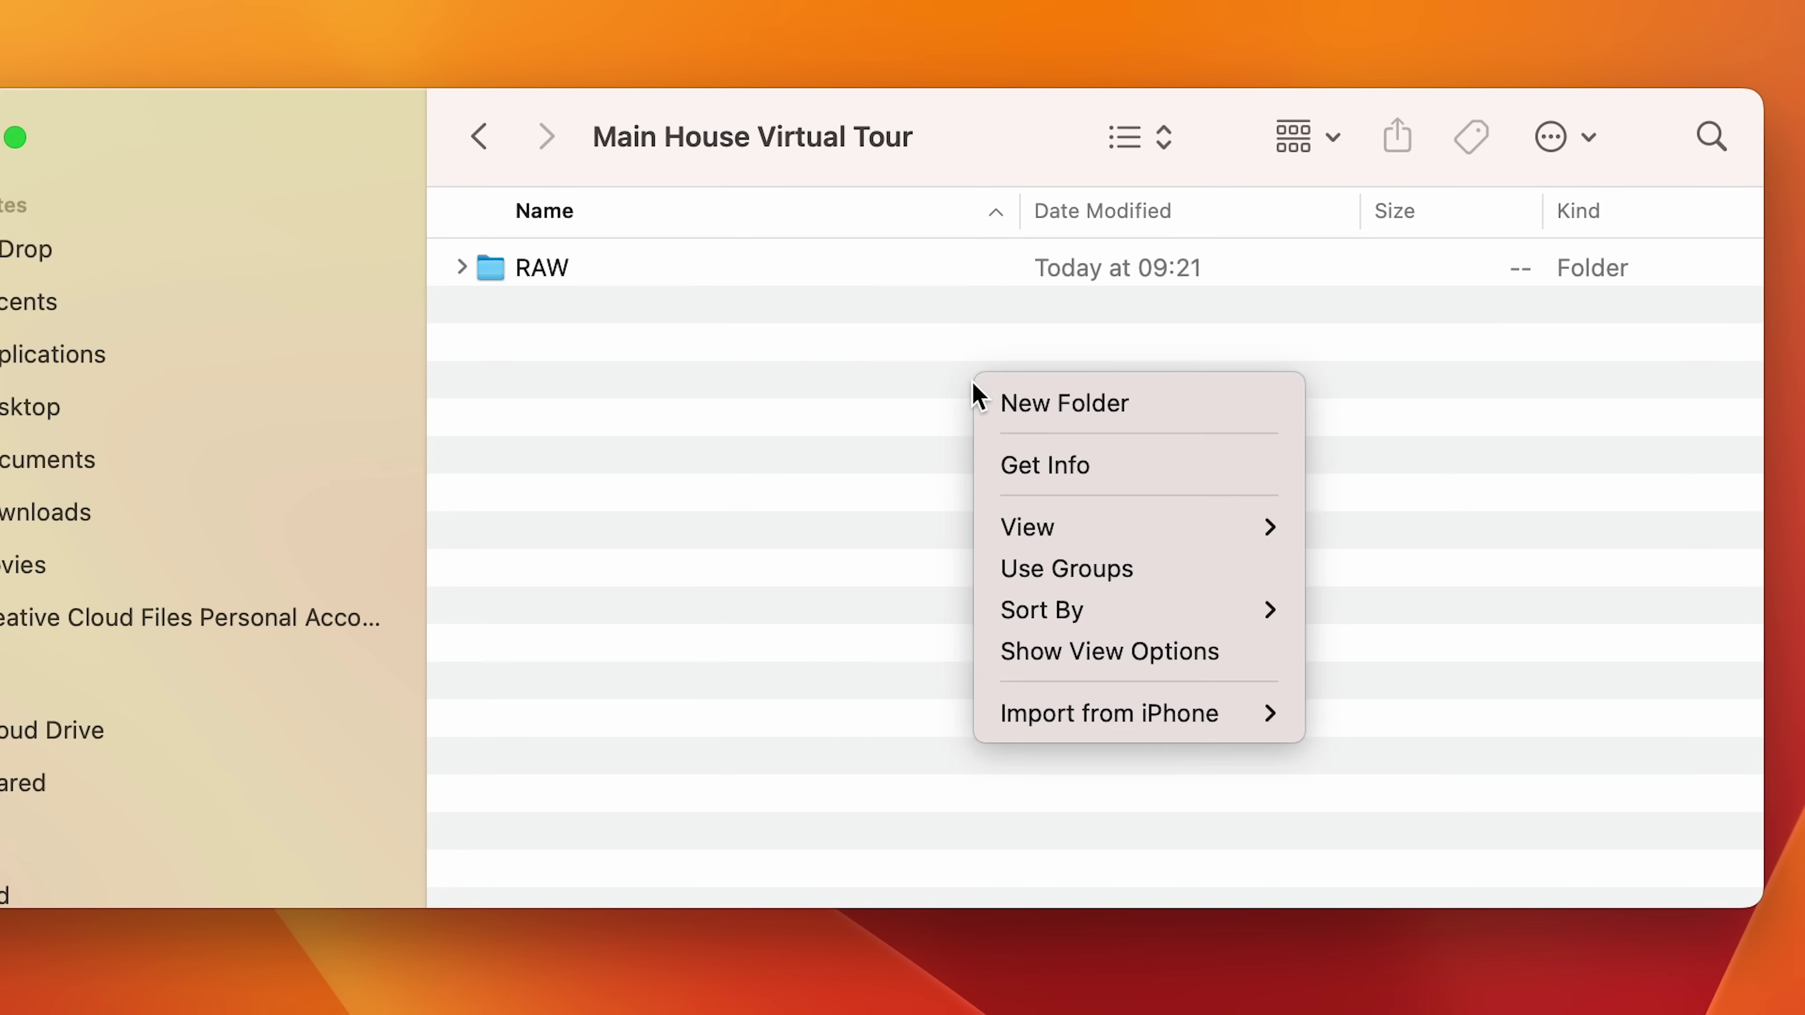
click(1147, 406)
text(Stitched)
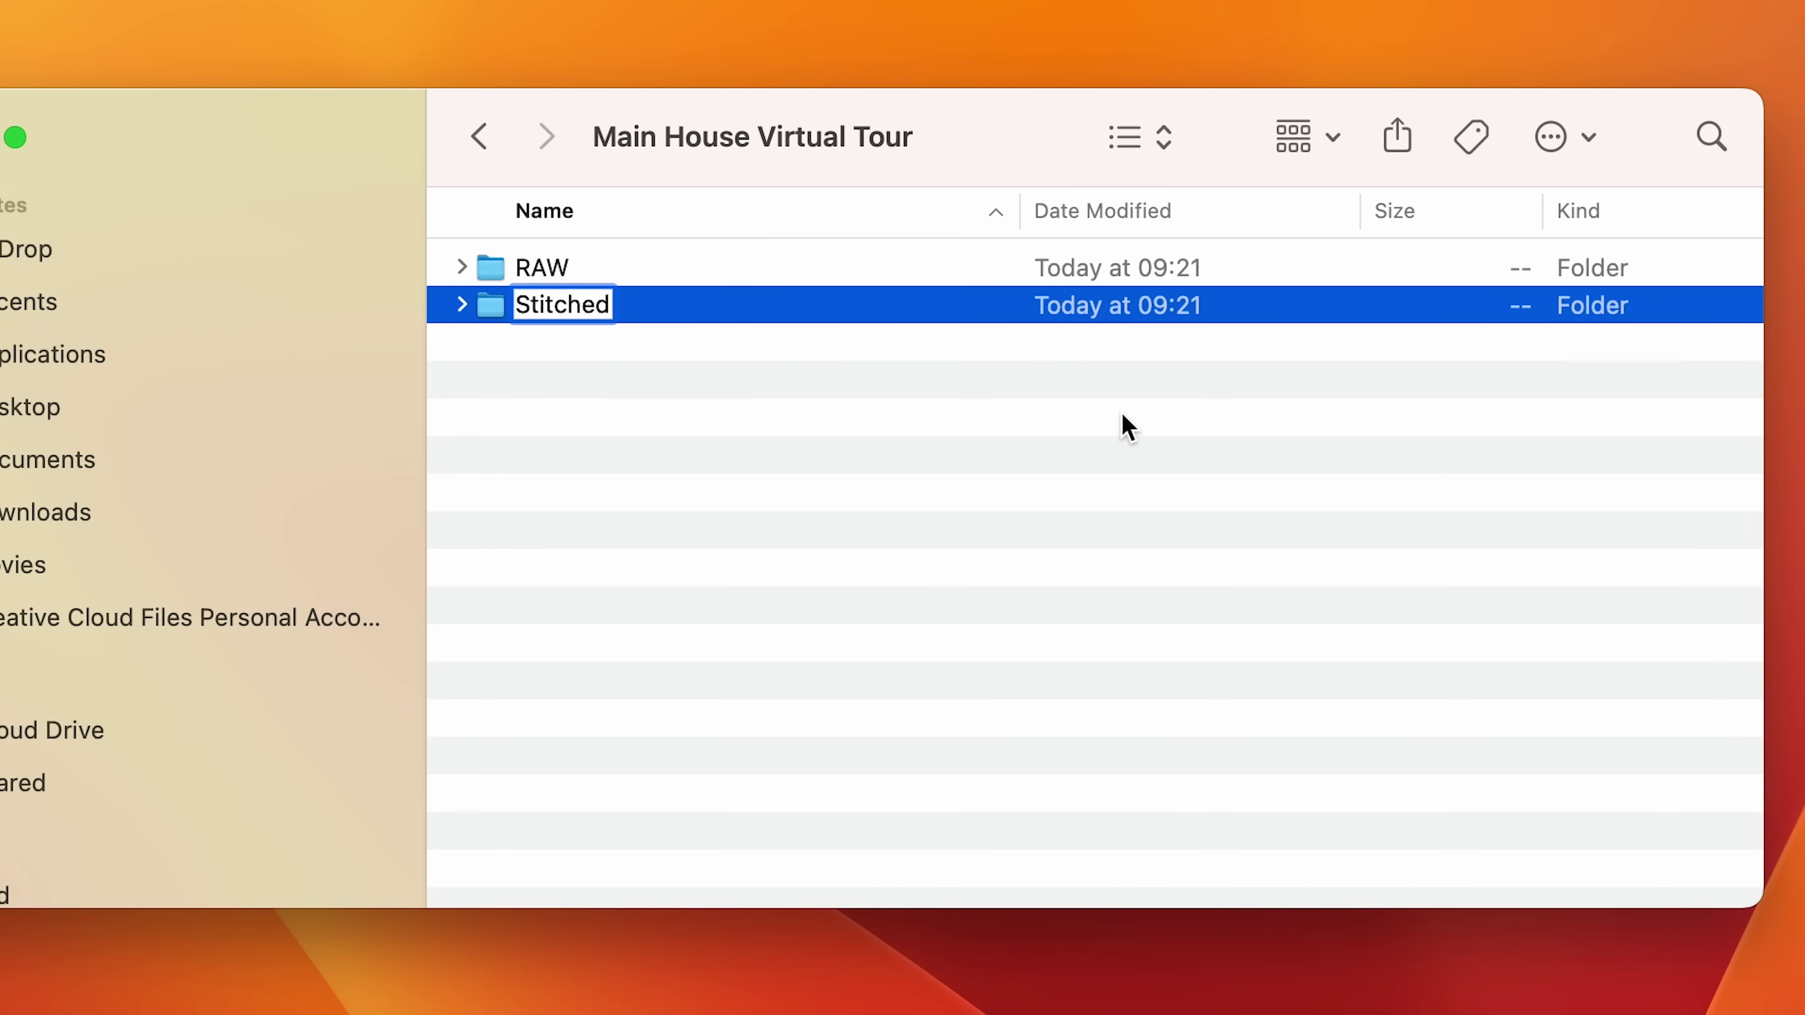
key(Return)
click(1097, 442)
right_click(1097, 442)
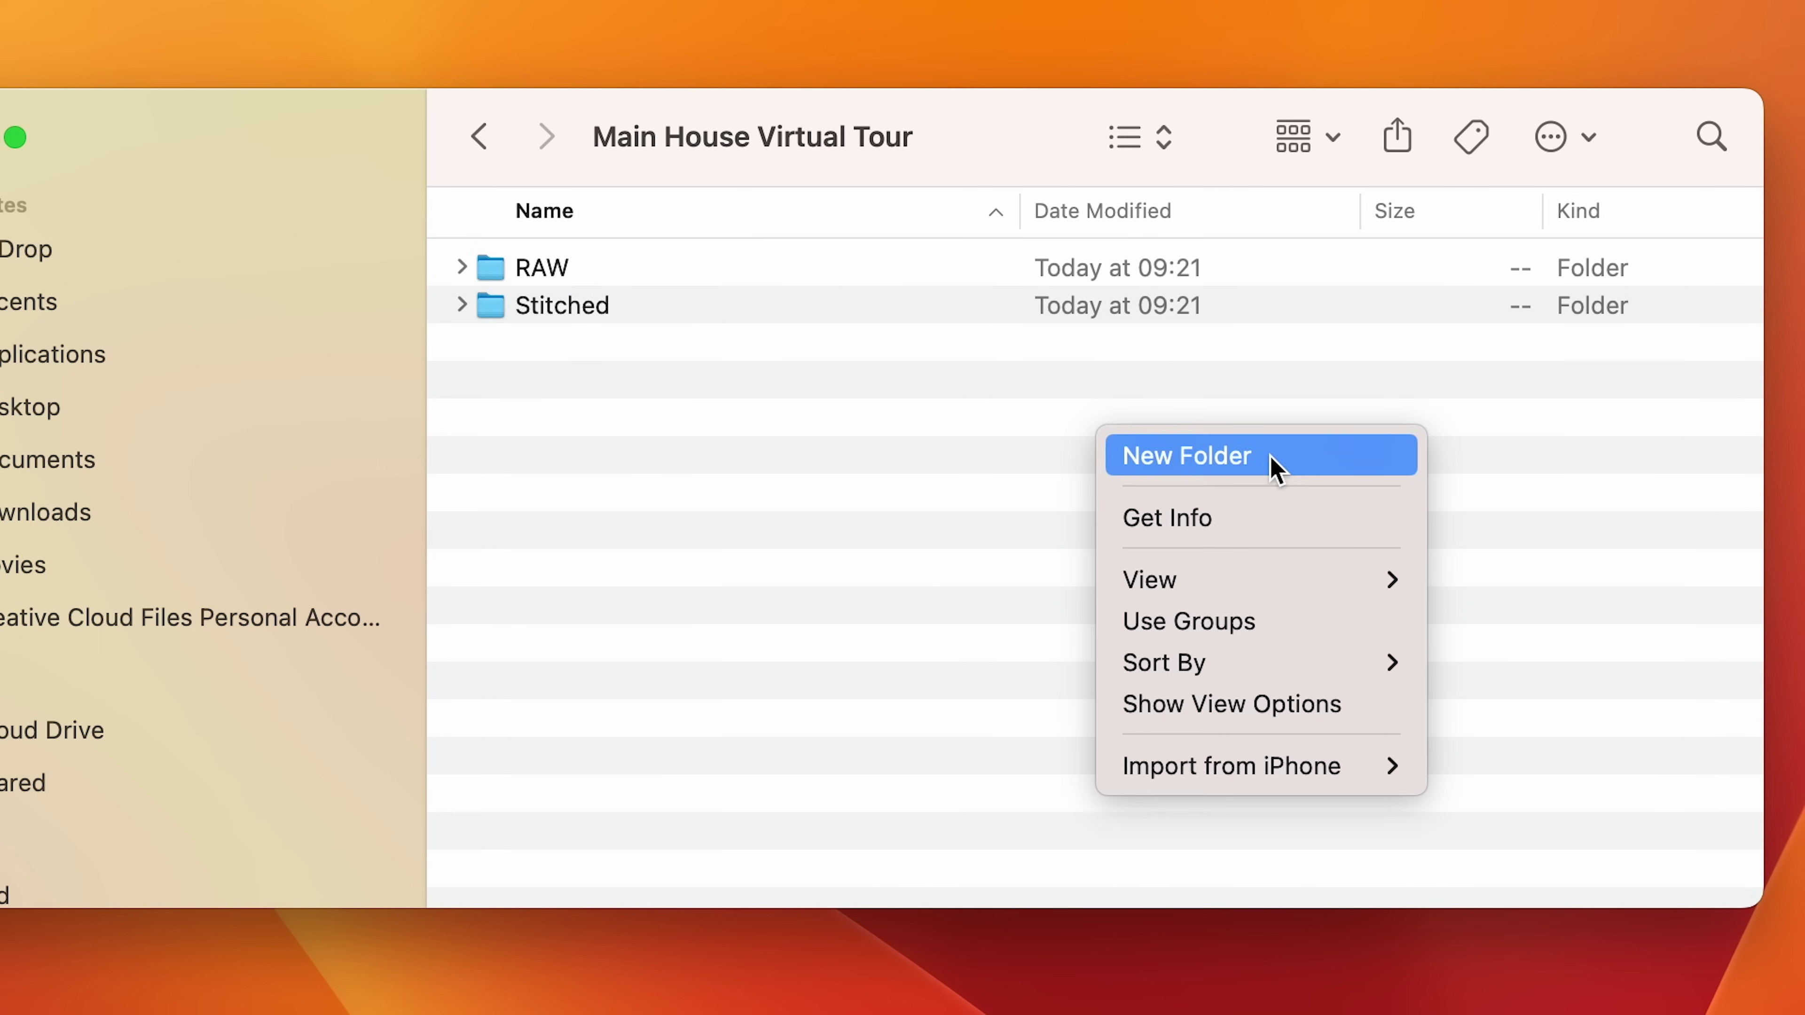
click(1272, 460)
text(Exports)
key(Return)
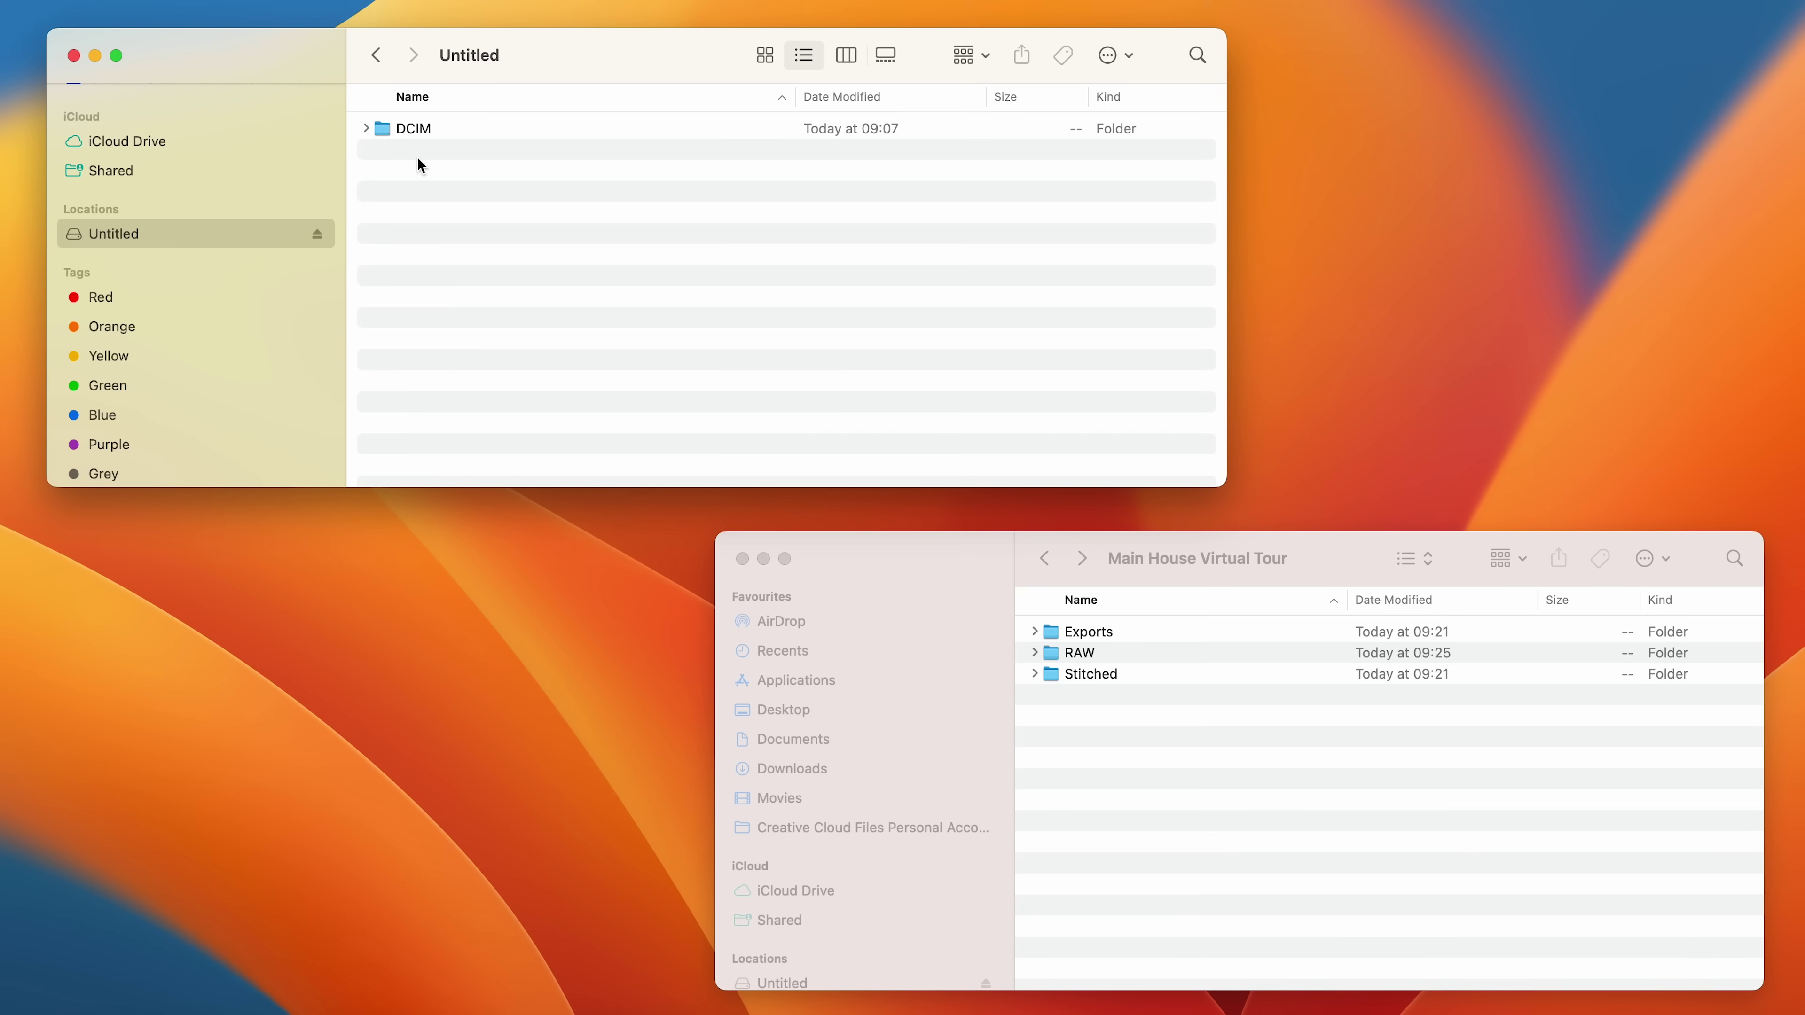
double_click(450, 136)
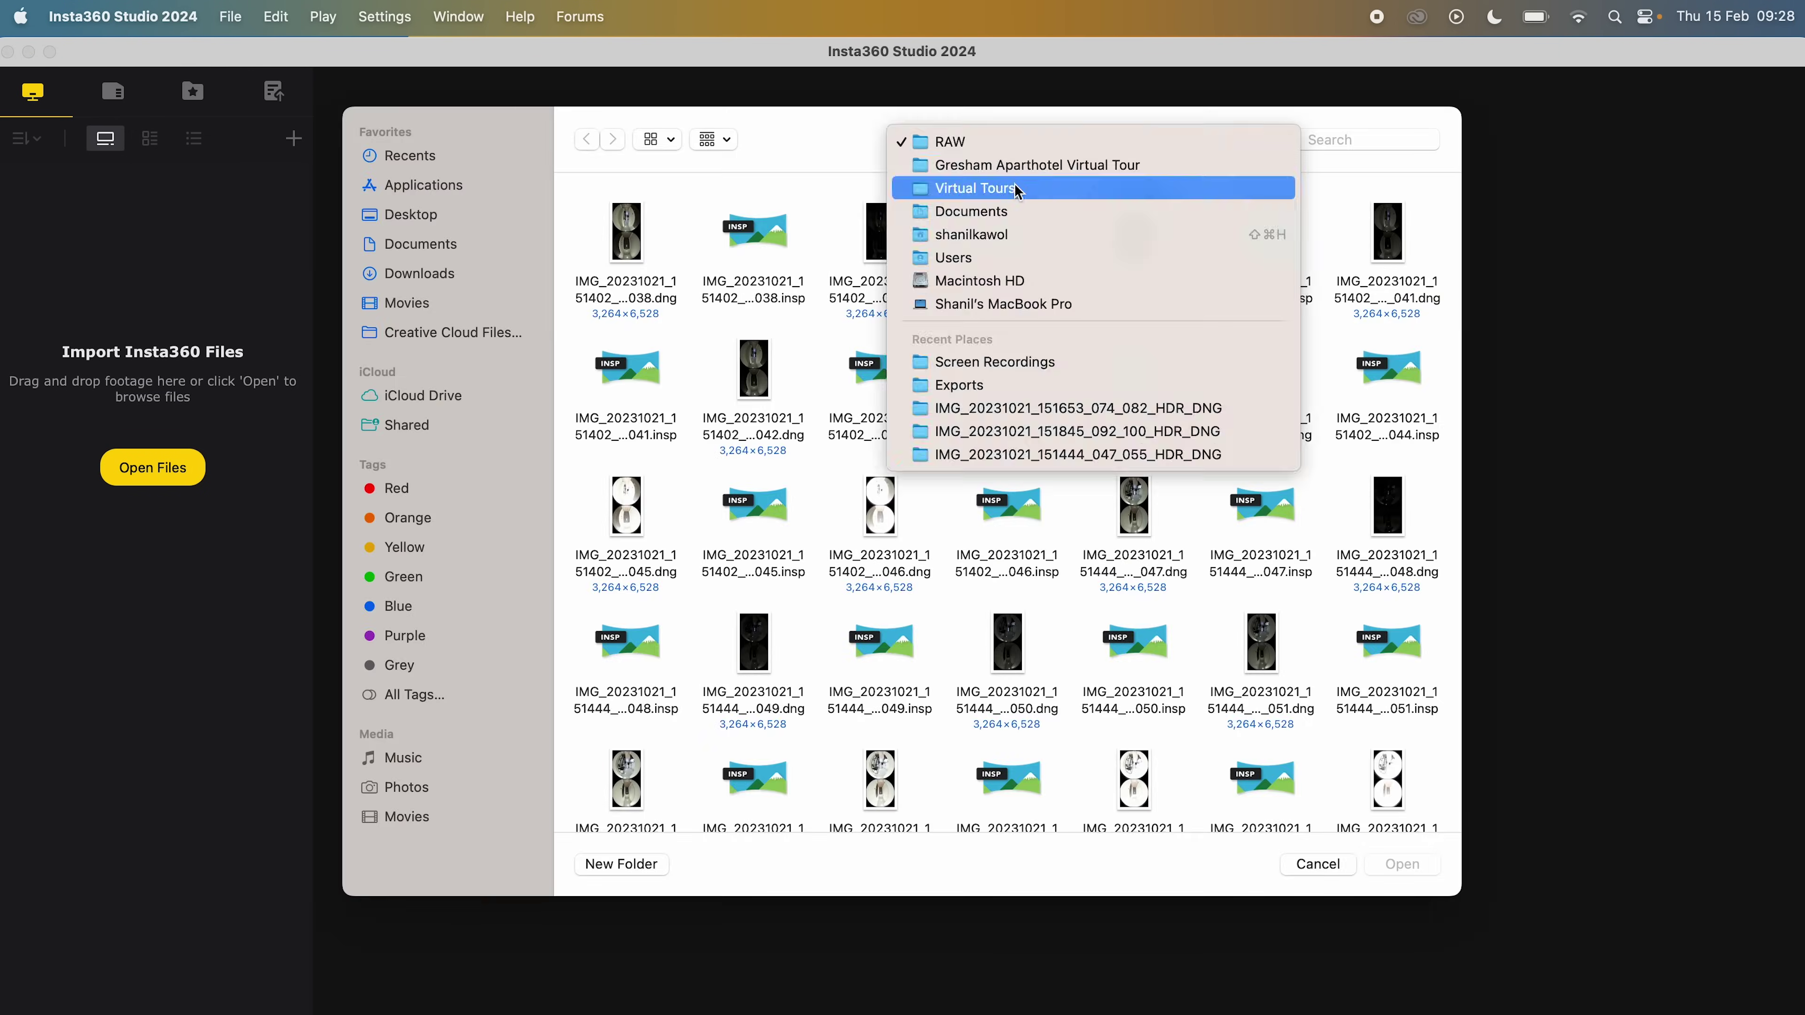
Step: Browse to Main House Virtual Tour > RAW and list the files grouped by Kind
click(952, 186)
double_click(849, 246)
double_click(738, 242)
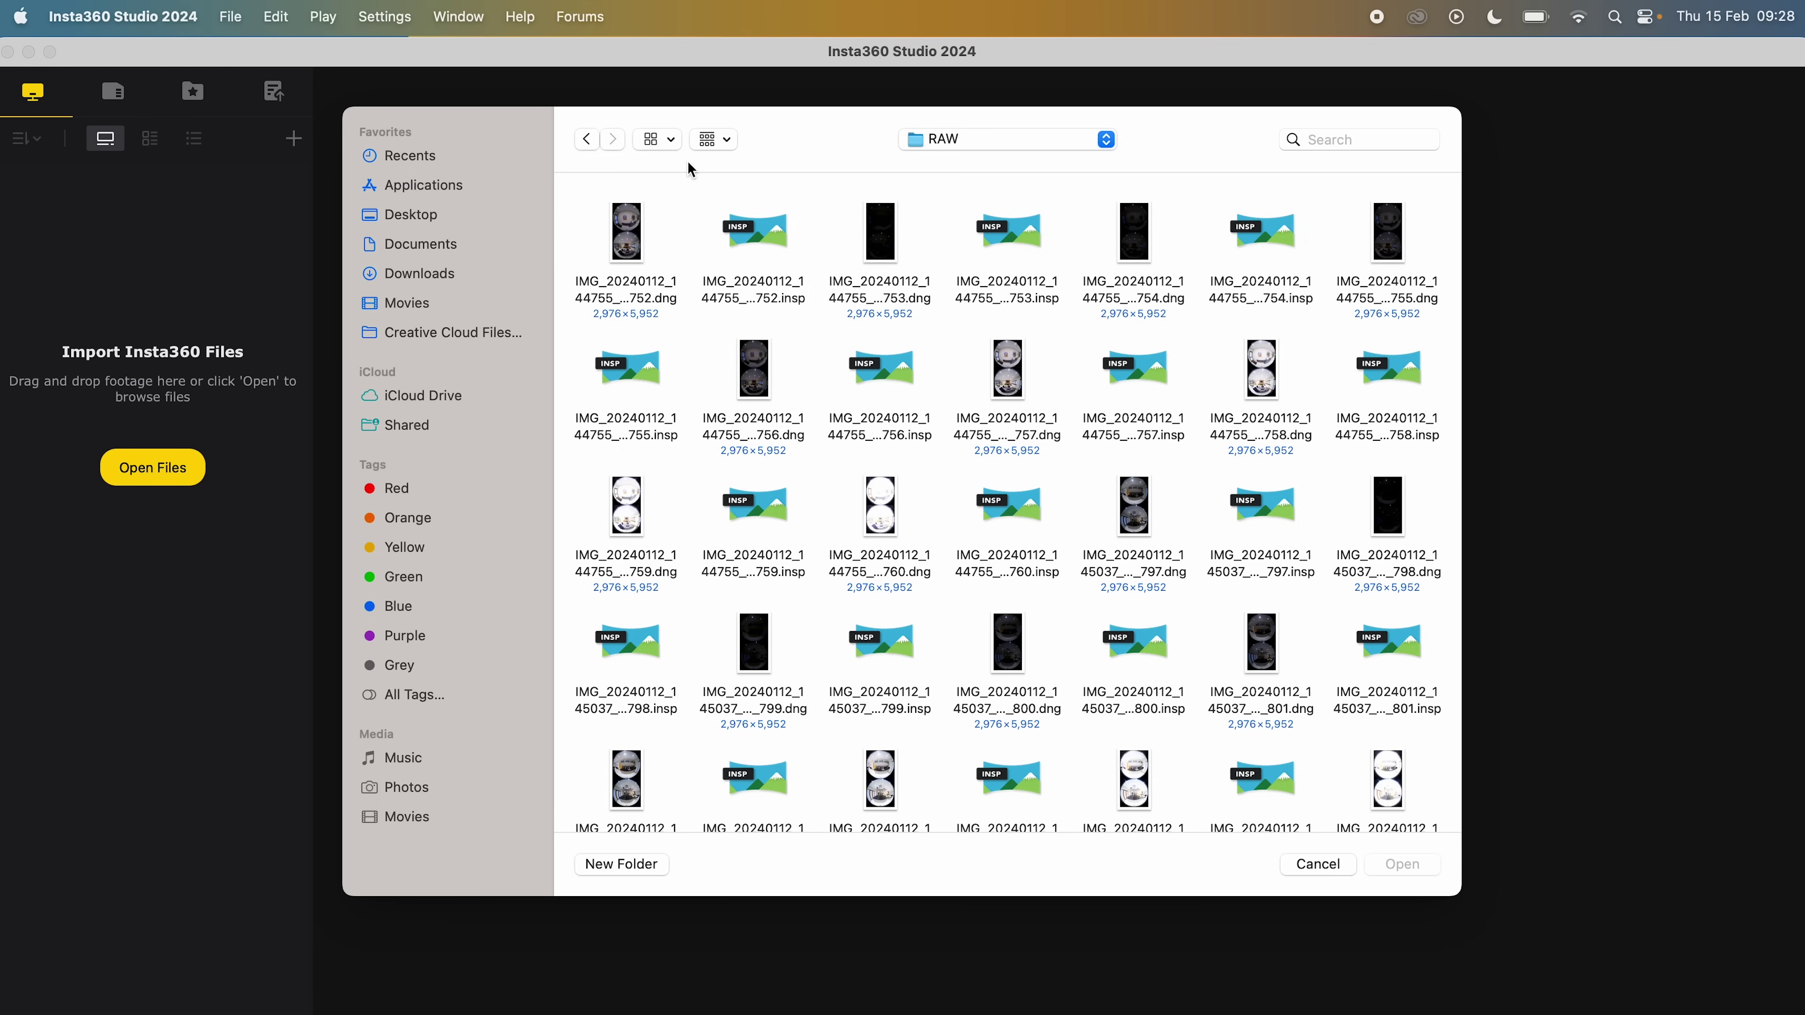
click(668, 140)
click(687, 250)
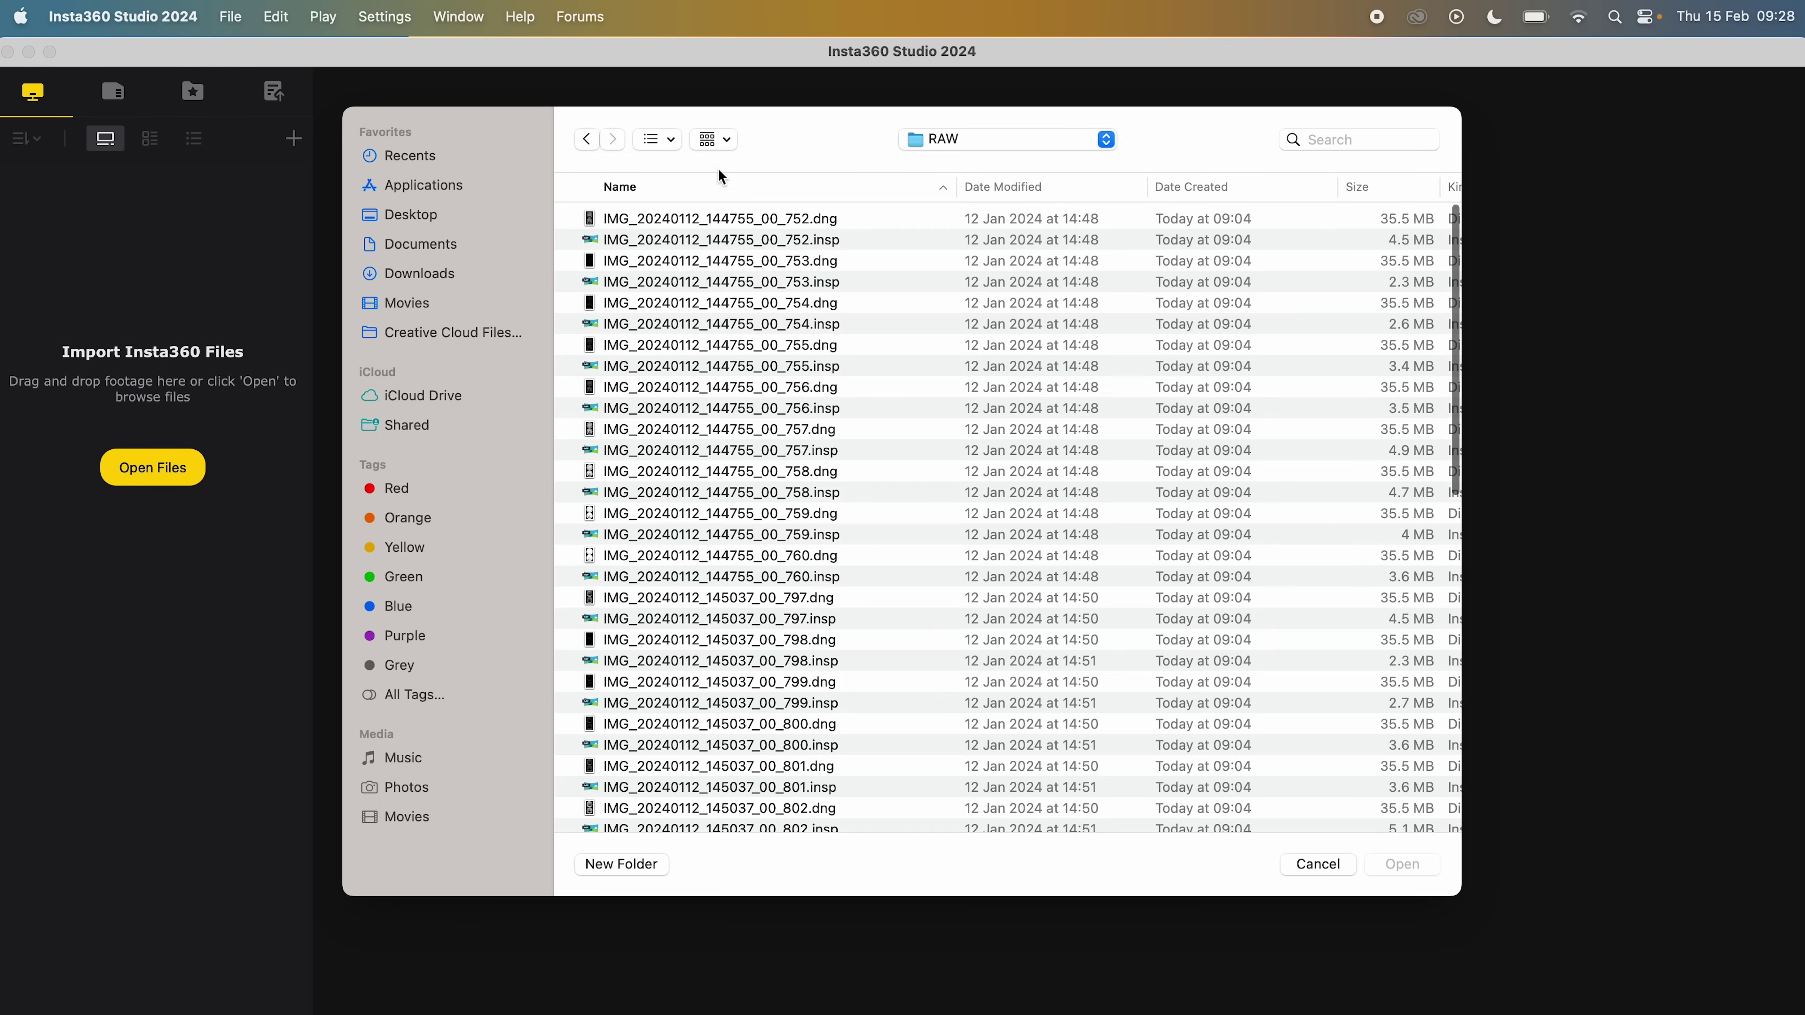
click(714, 139)
click(752, 242)
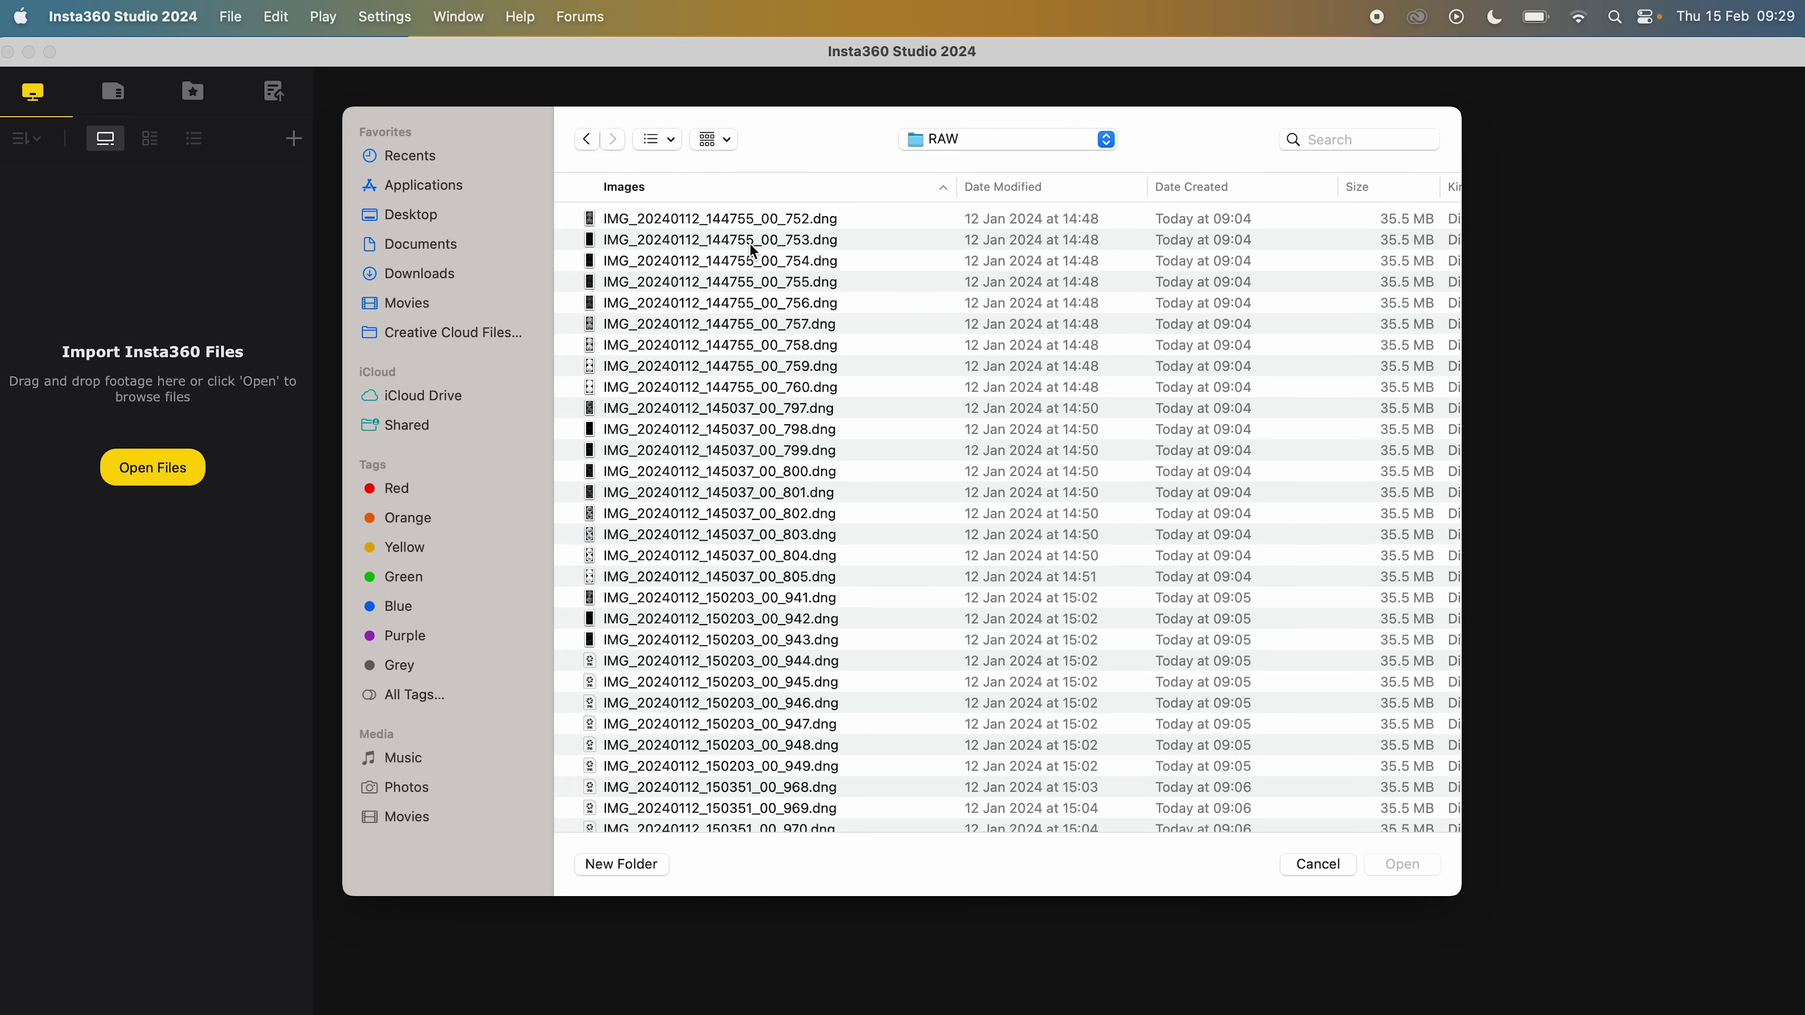
Step: Select all the .dng brackets and import them
click(763, 226)
scroll(729, 461, down, 15)
shift+click(729, 461)
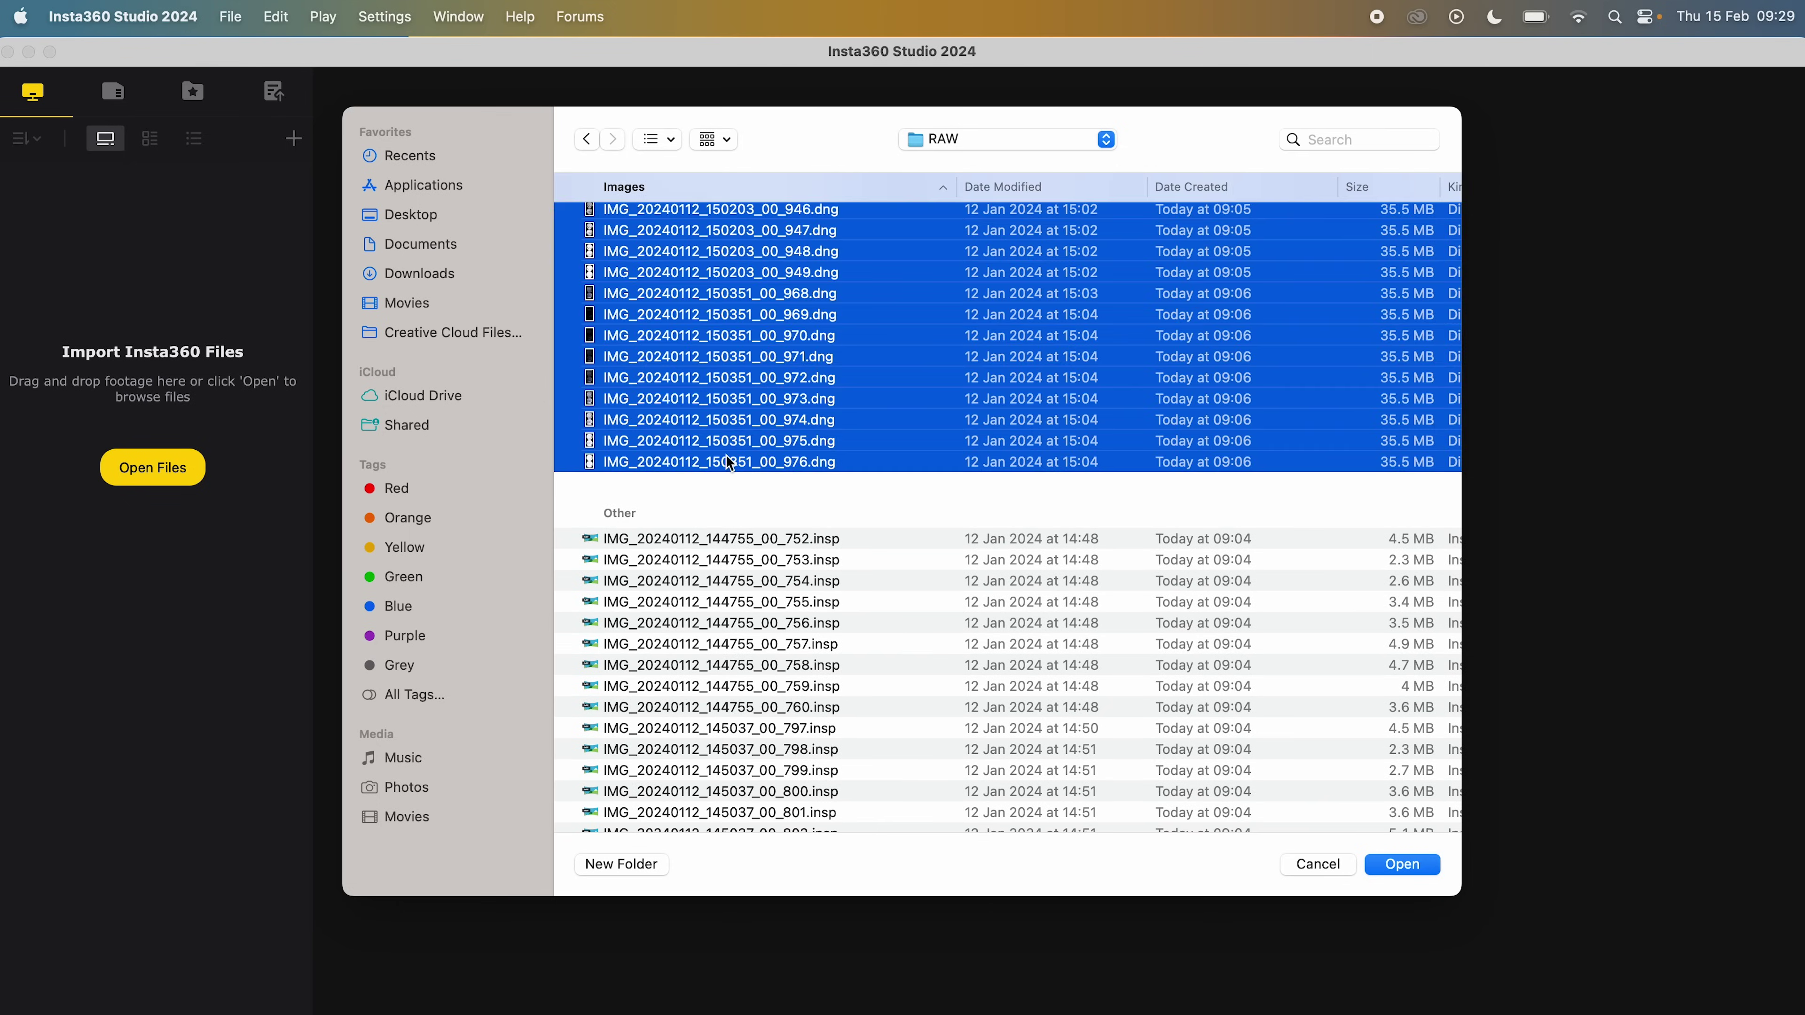
click(1423, 866)
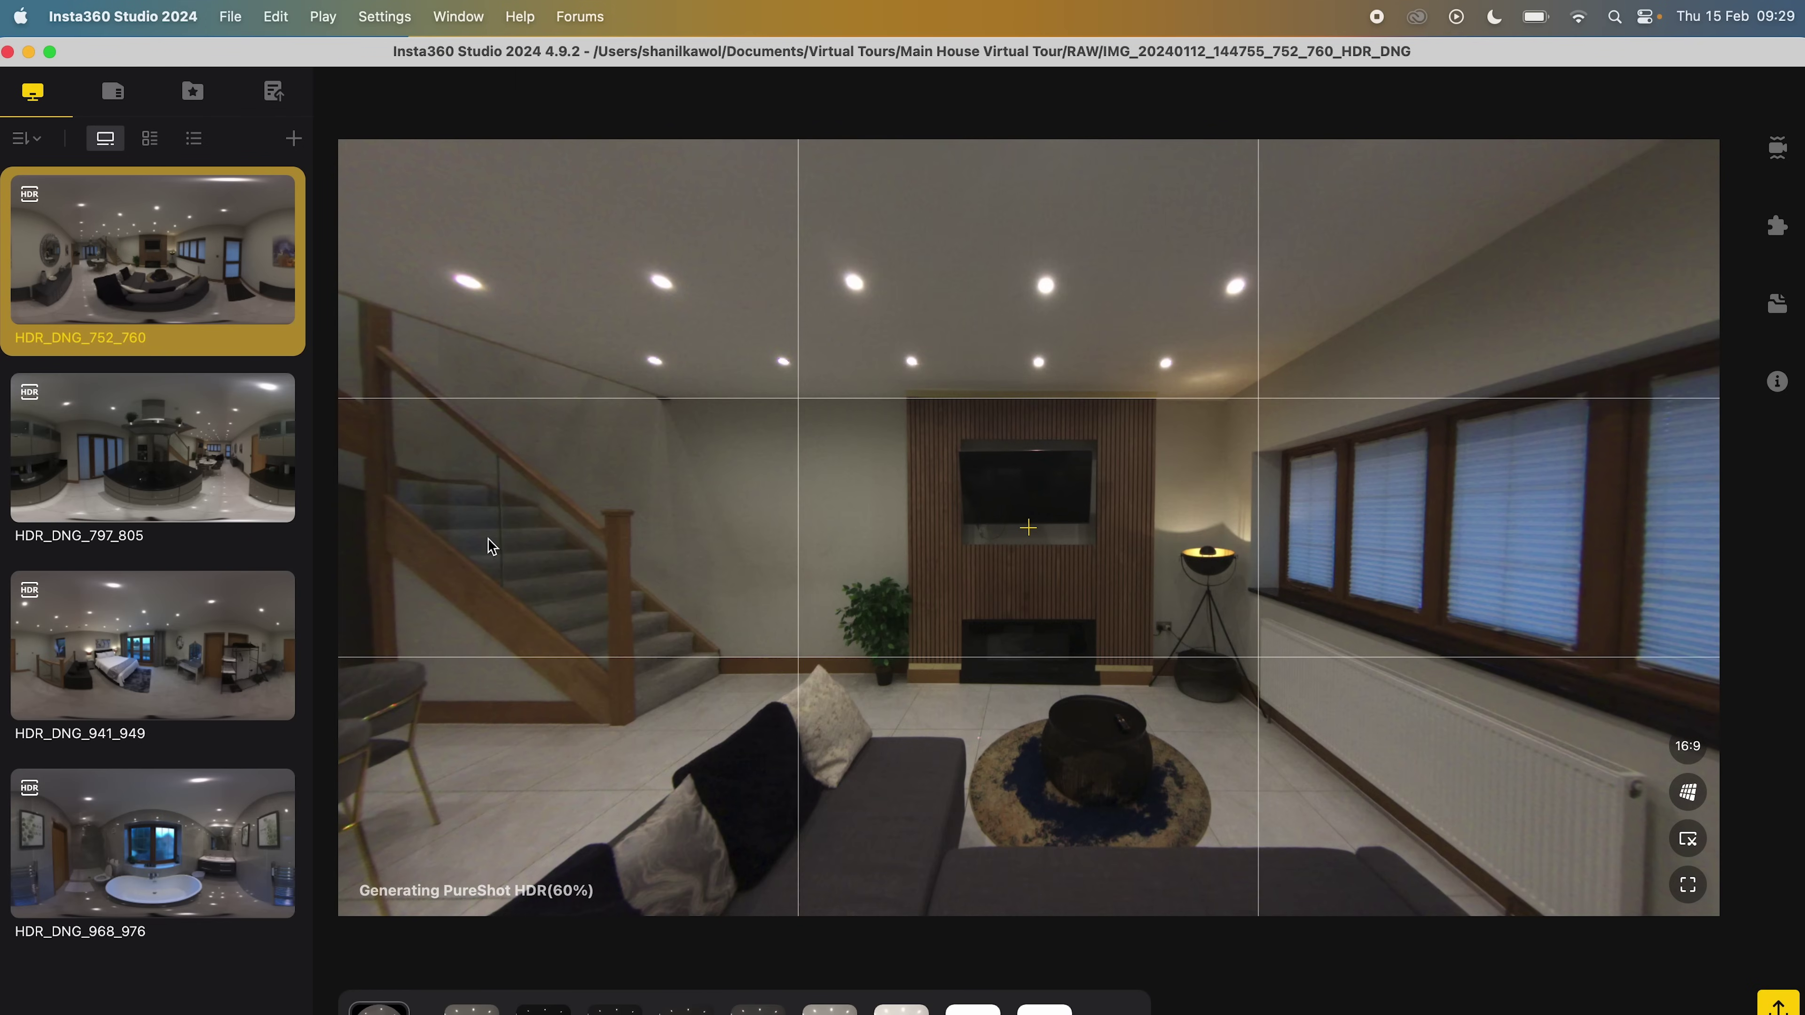
Step: Select all four panoramas, choose Export 360 photo, and browse to the Stitched folder
key(super+a)
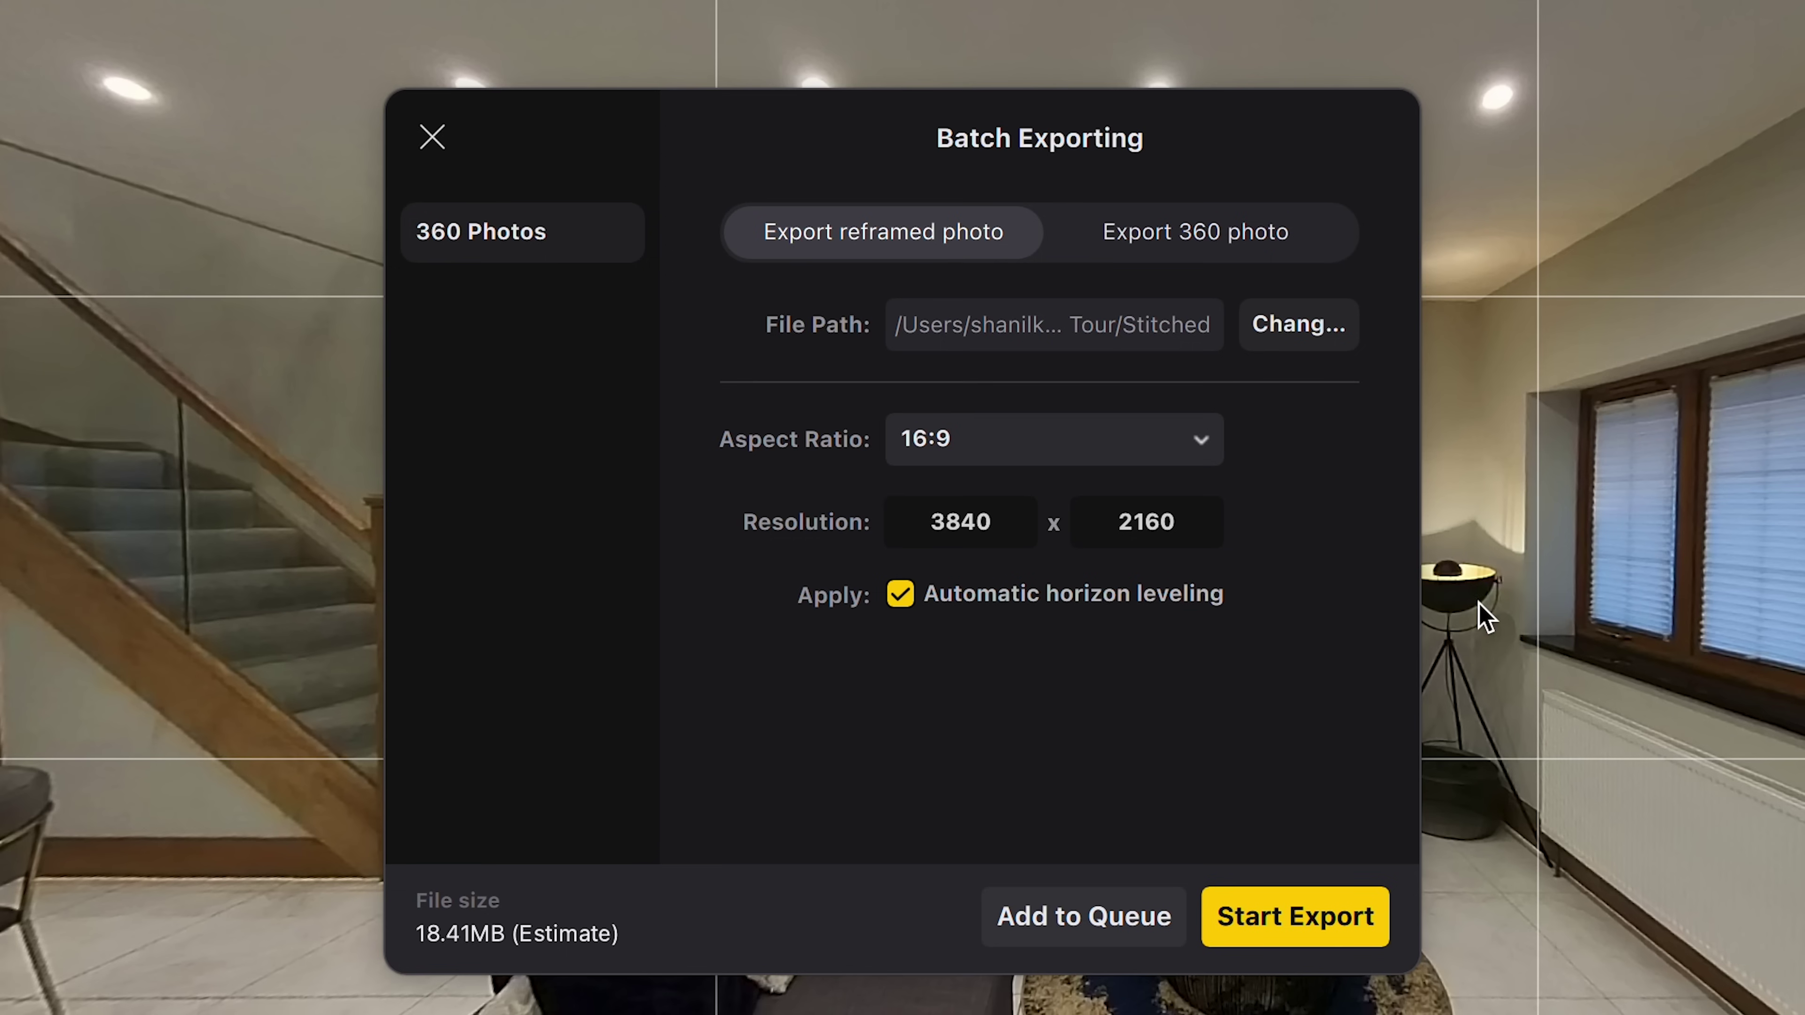
click(1206, 254)
click(1301, 337)
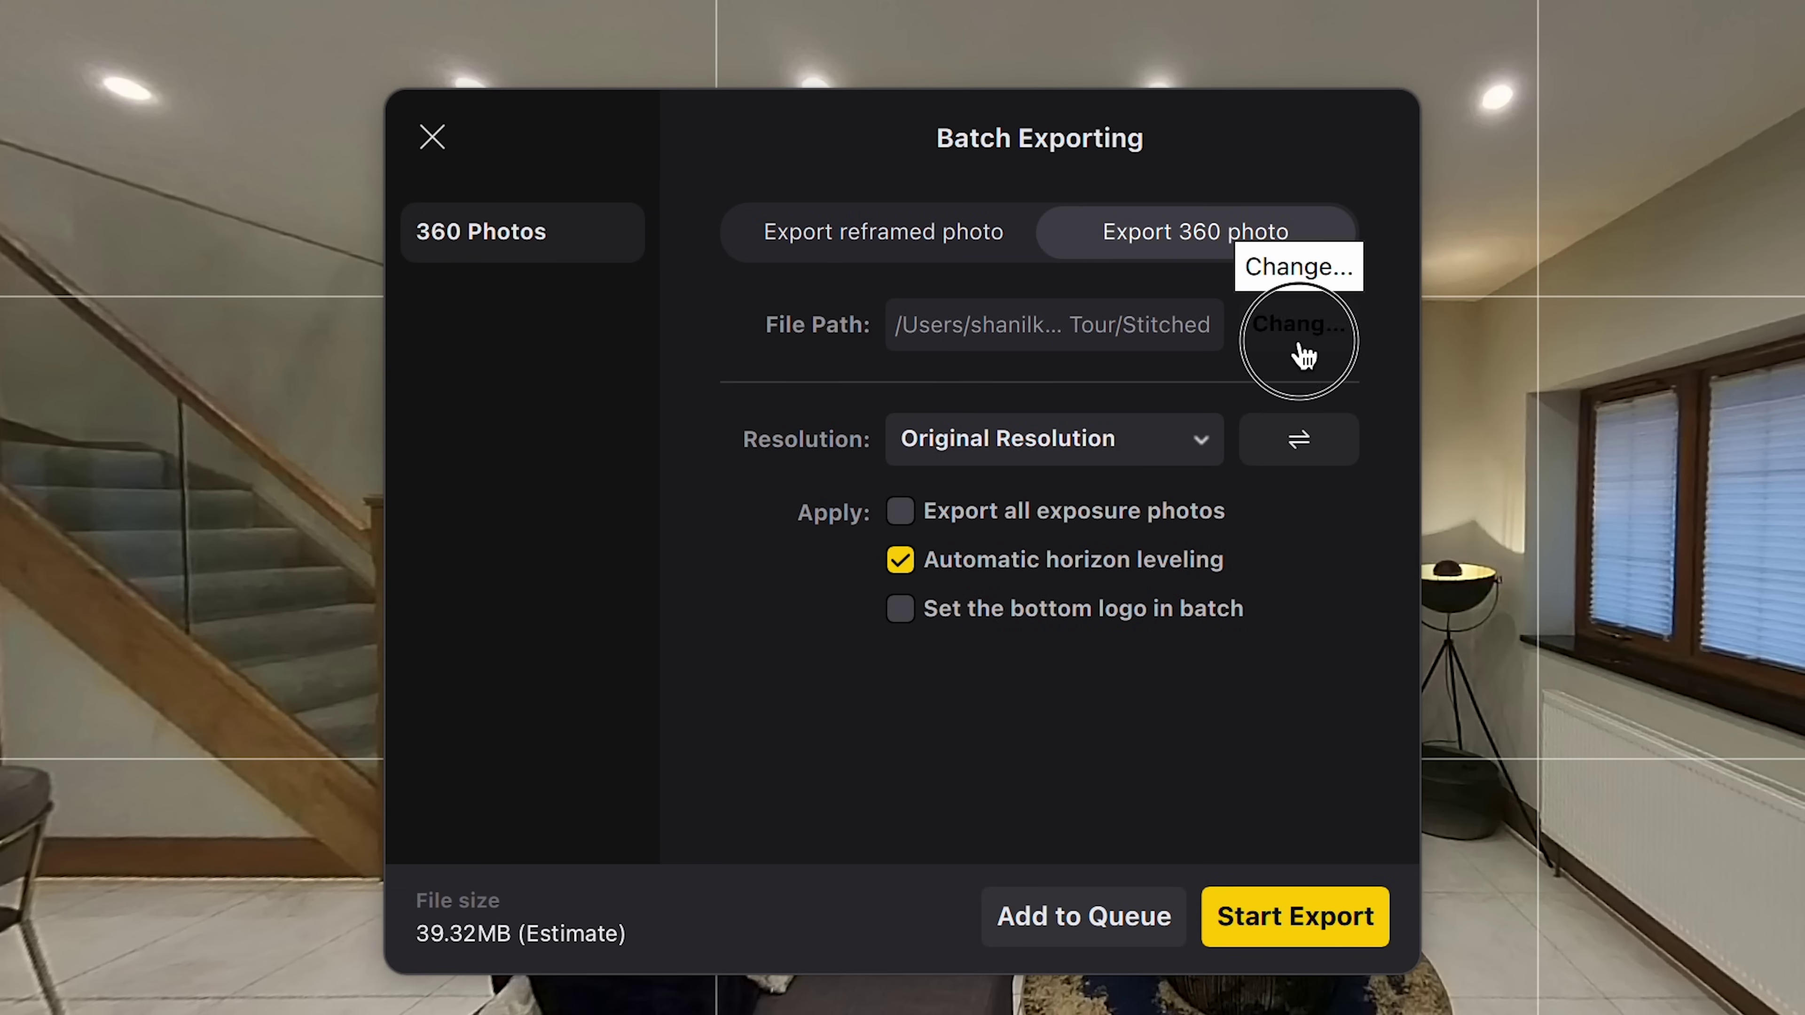
click(1064, 263)
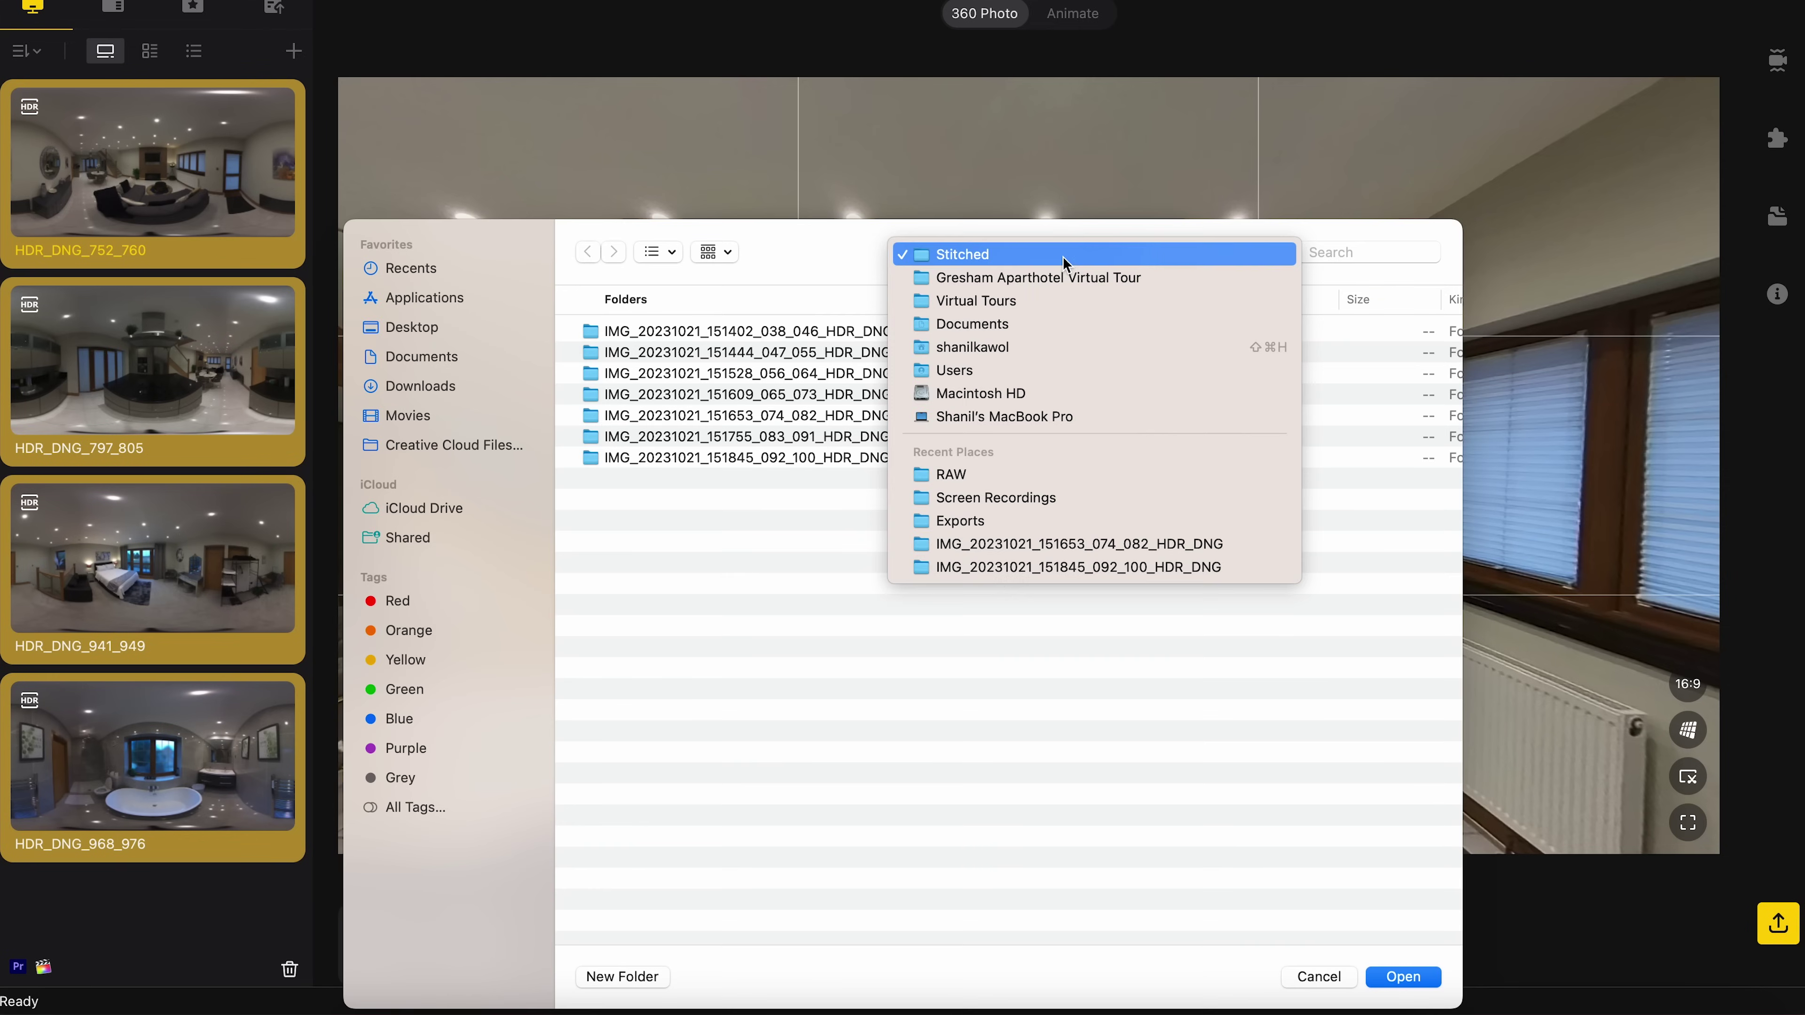
click(1047, 304)
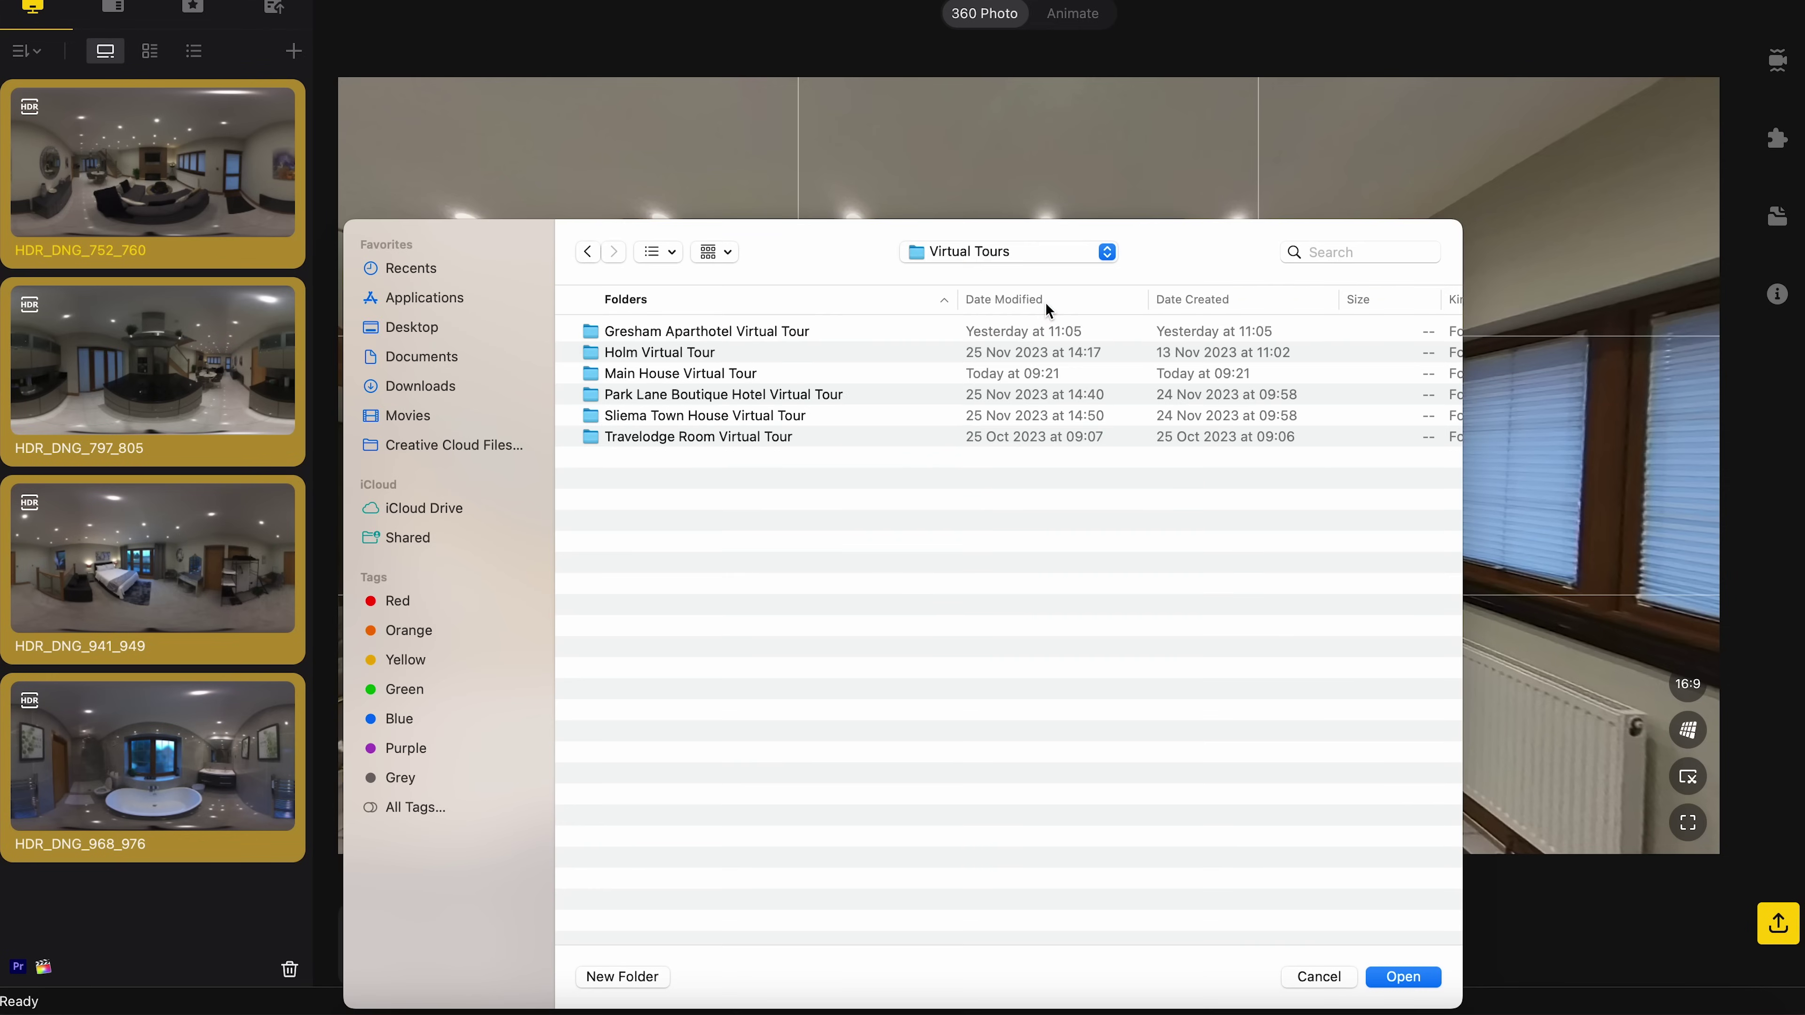
double_click(764, 372)
double_click(668, 376)
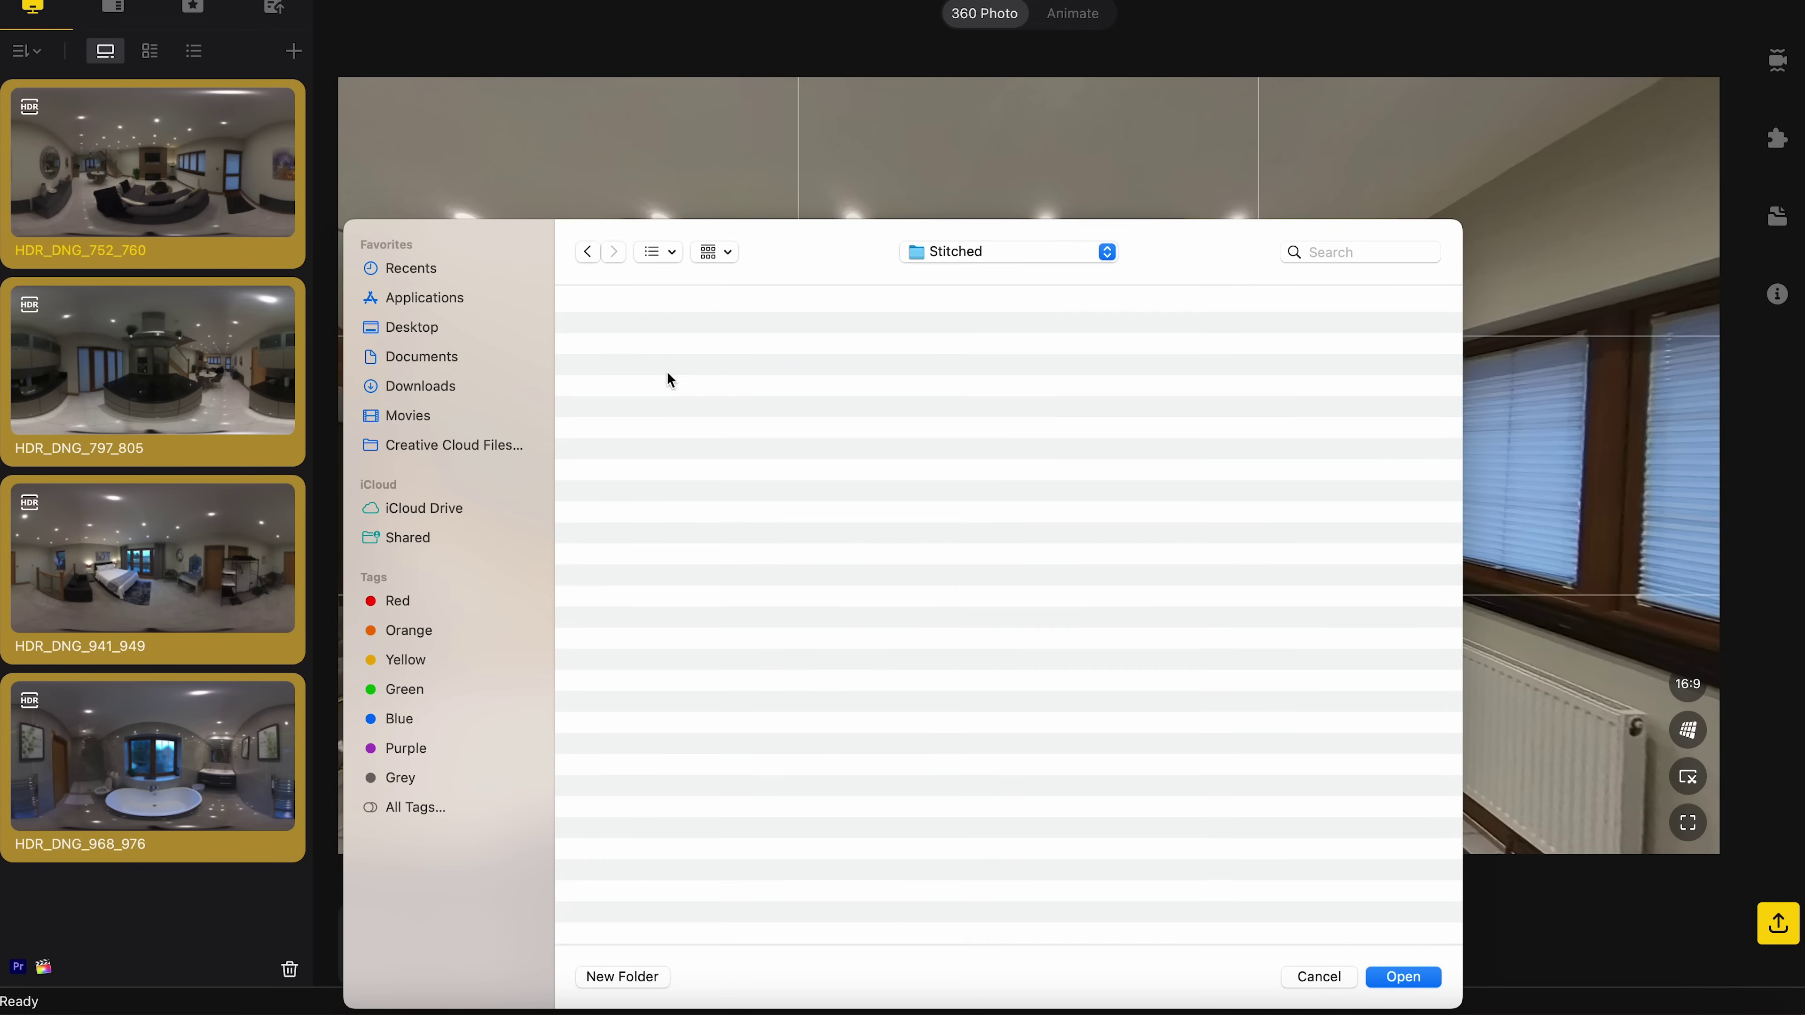
Step: Confirm Stitched as destination, include all exposure photos, and start the export
click(1429, 981)
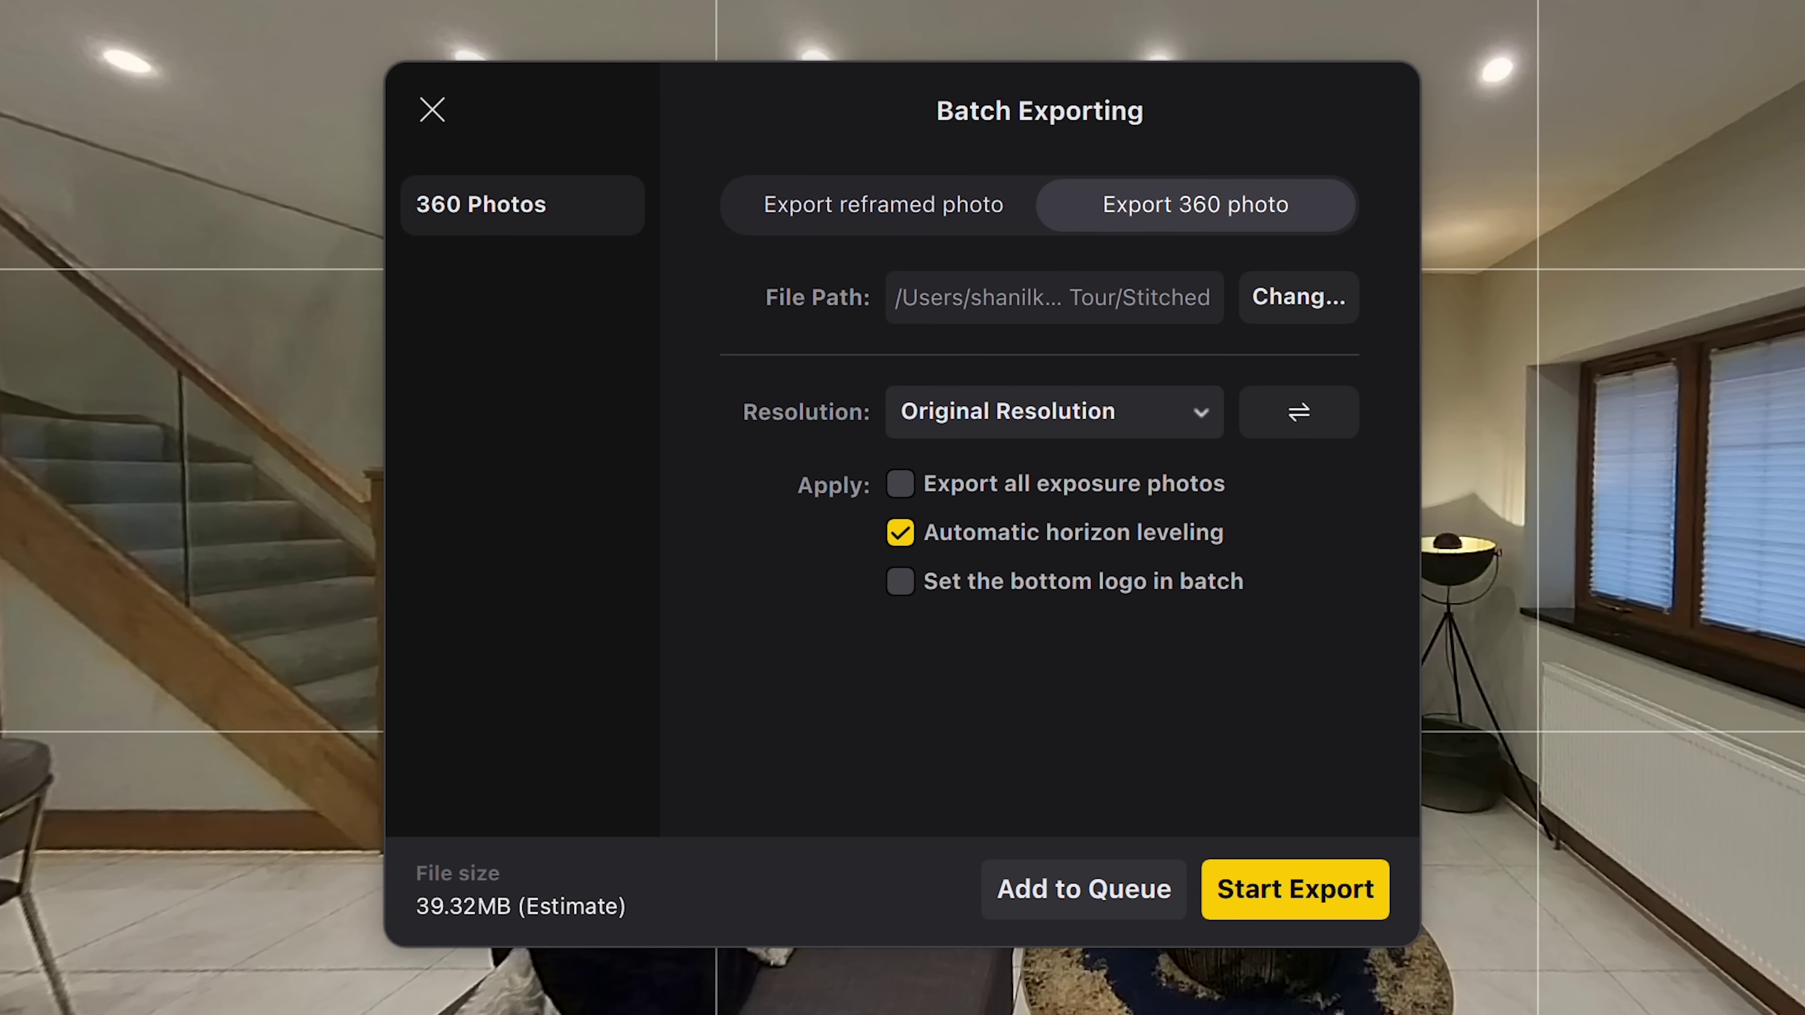
click(1183, 485)
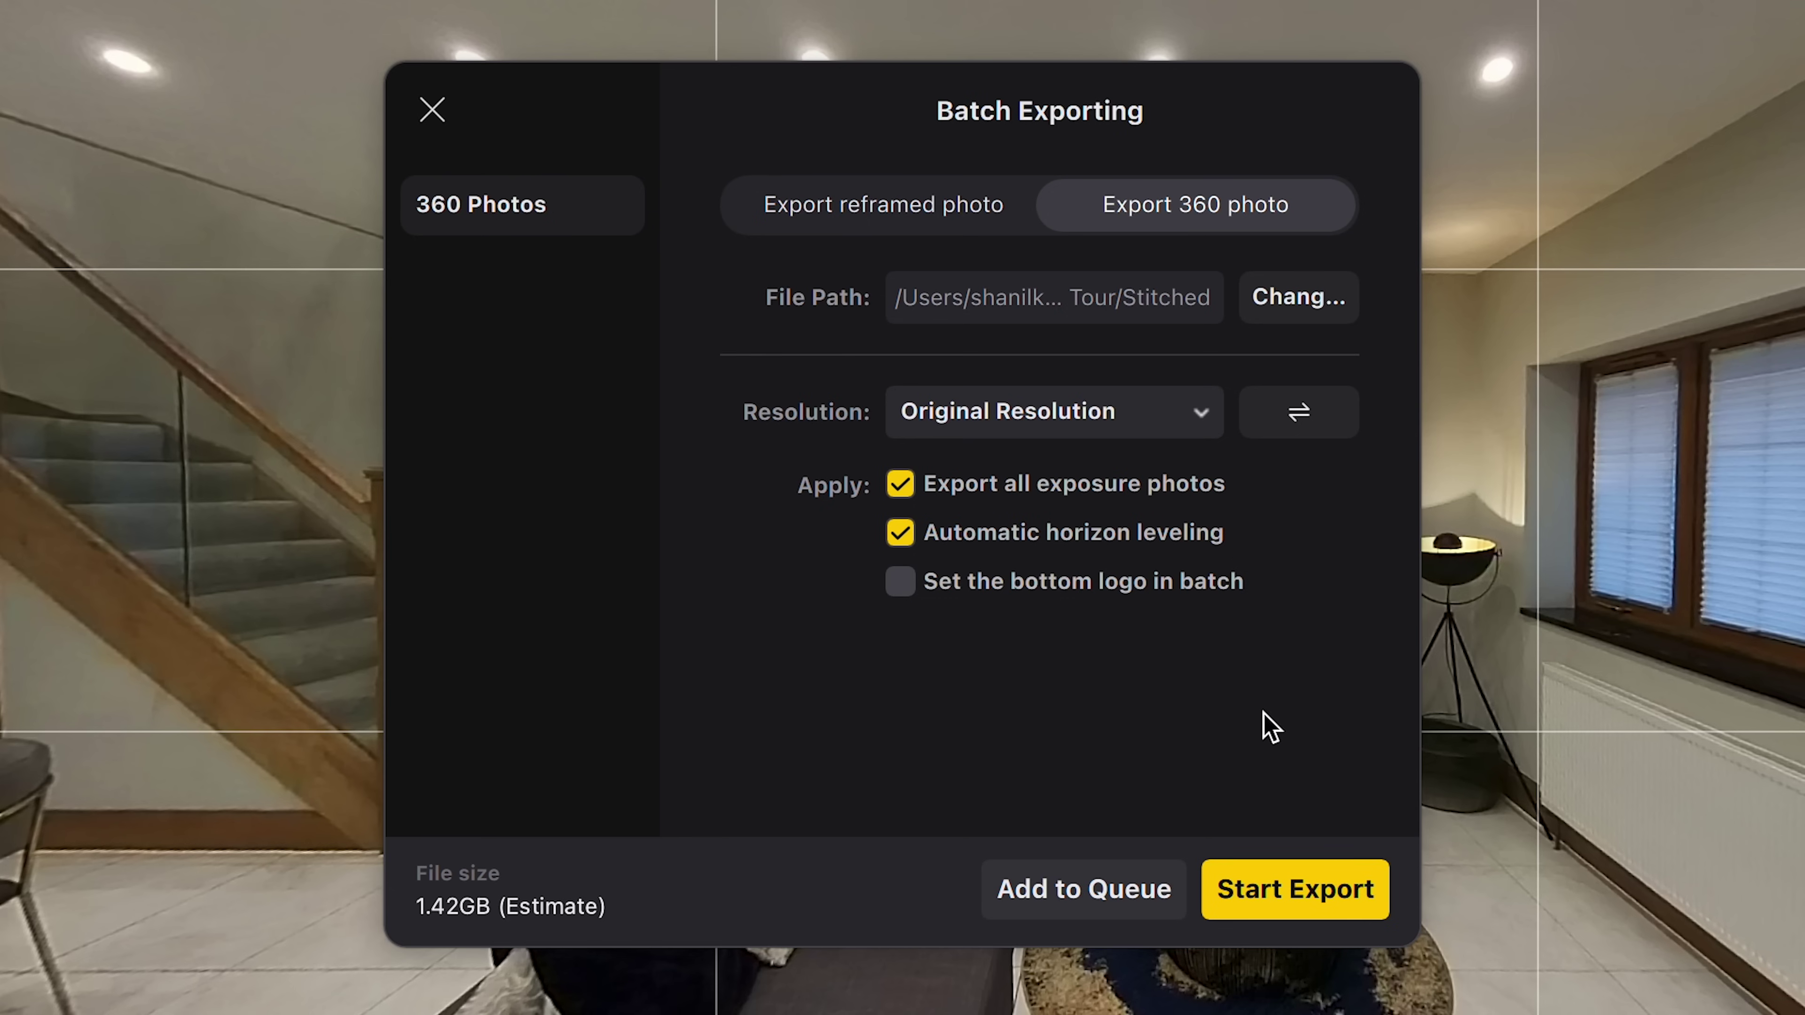
click(1295, 901)
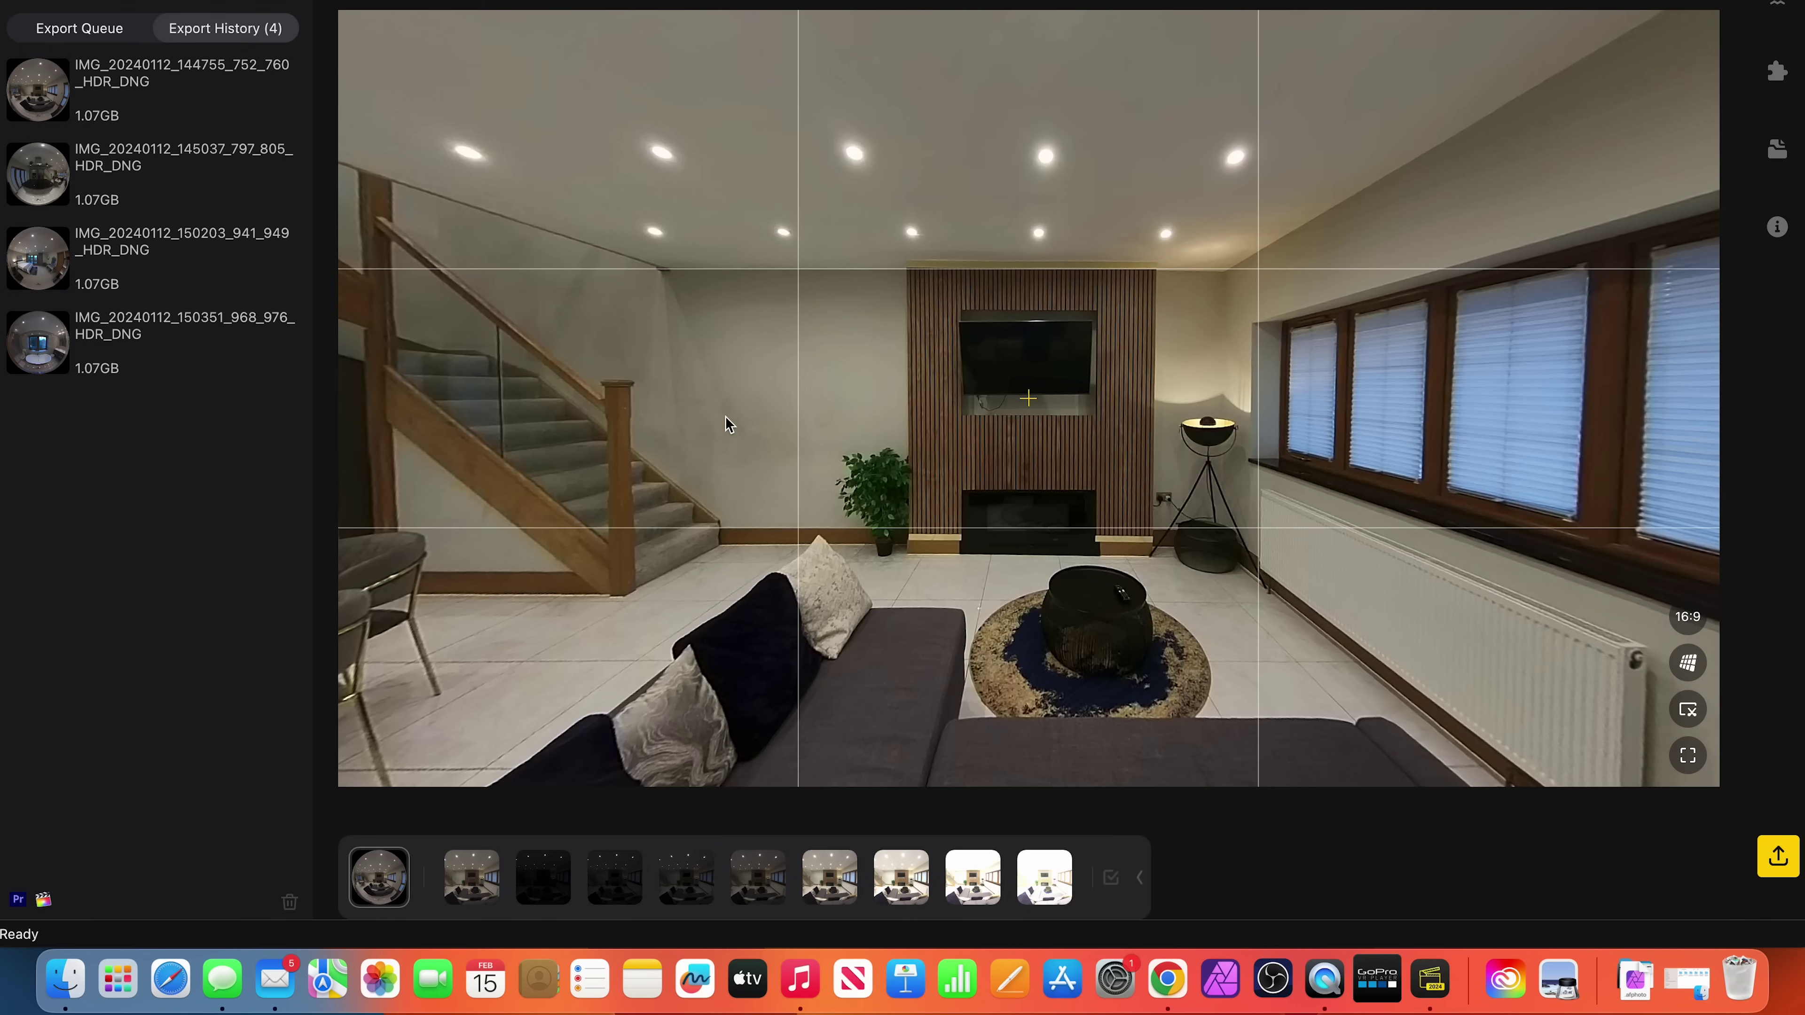
Step: In Finder, open Main House Virtual Tour > Stitched and the first HDR_DNG folder
click(44, 899)
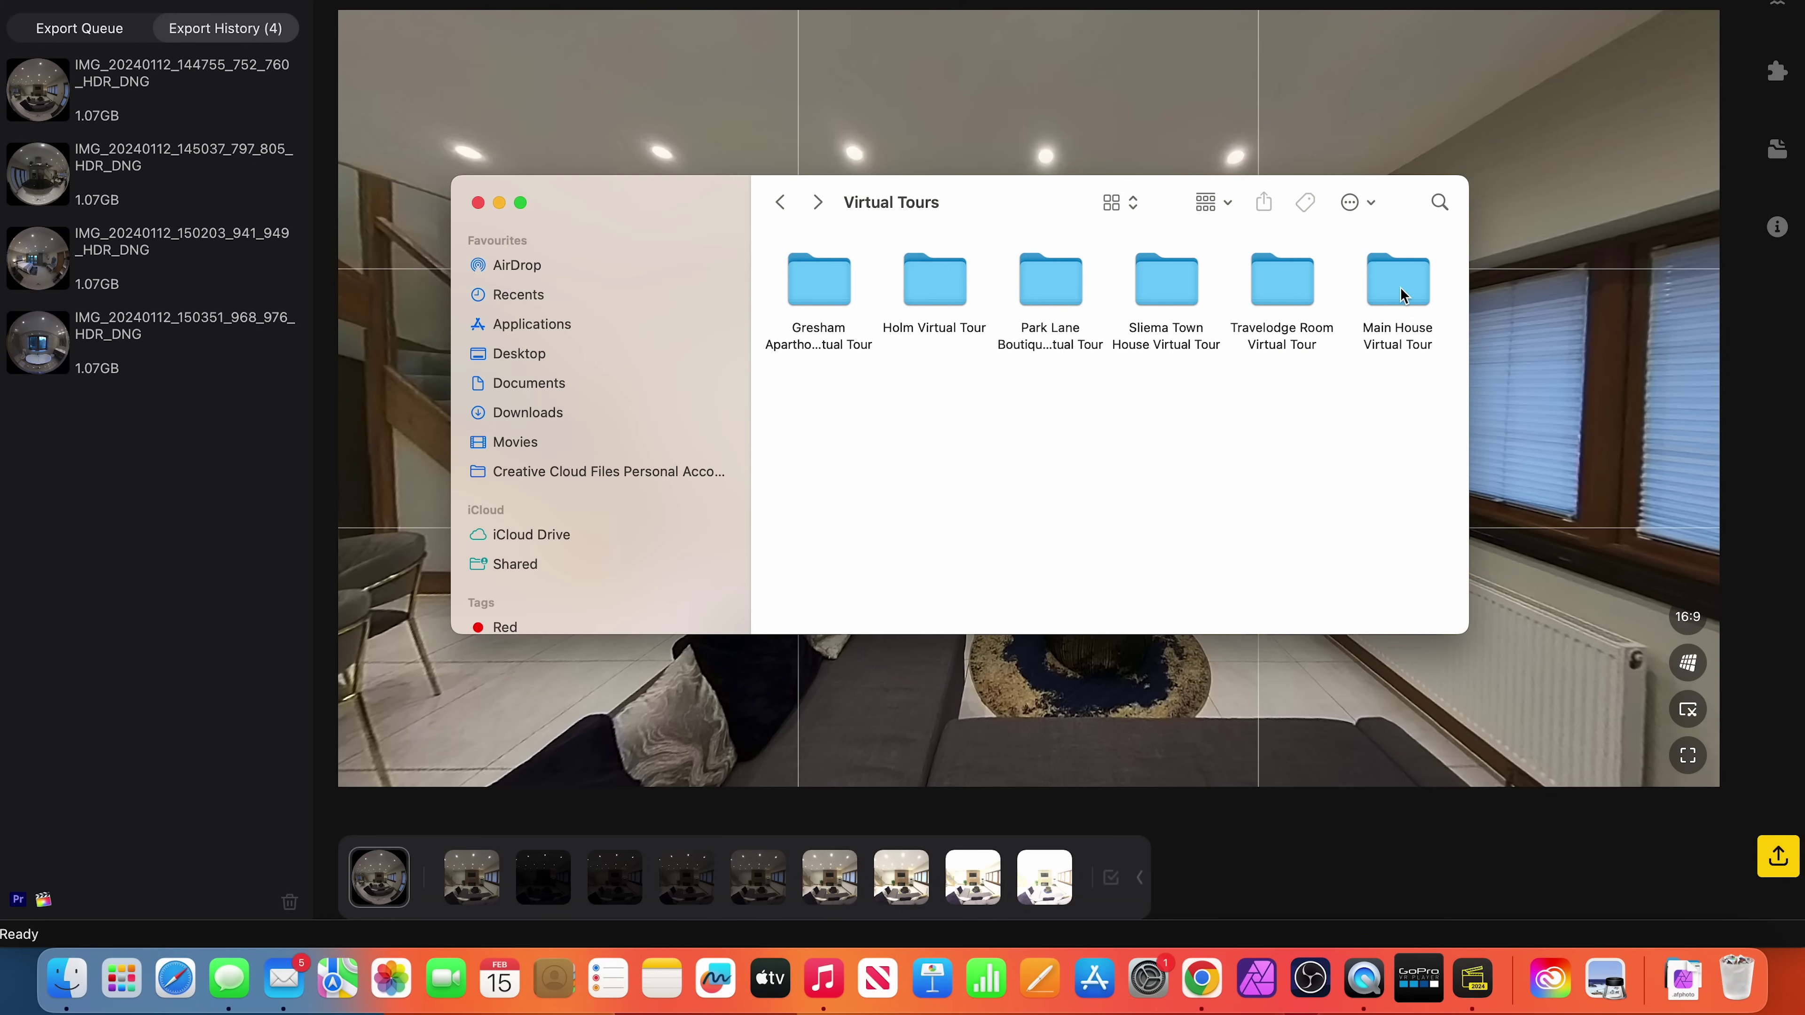
double_click(1399, 292)
double_click(858, 322)
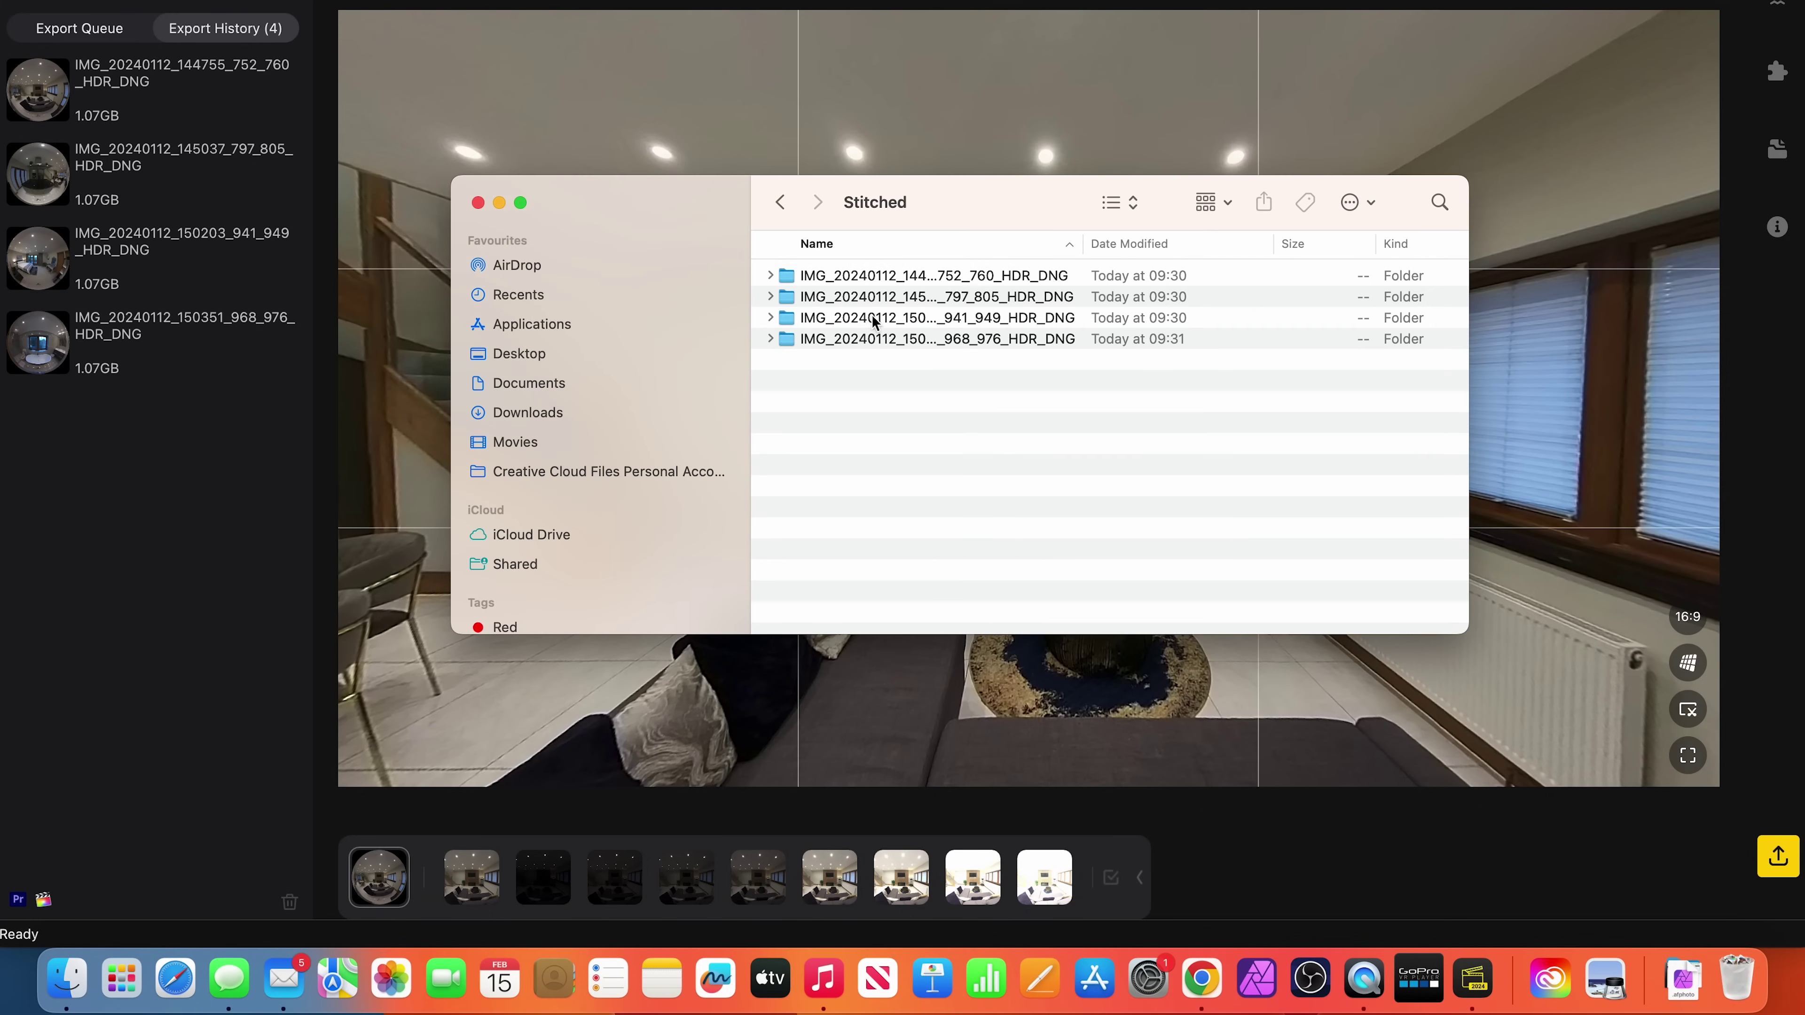
click(1078, 275)
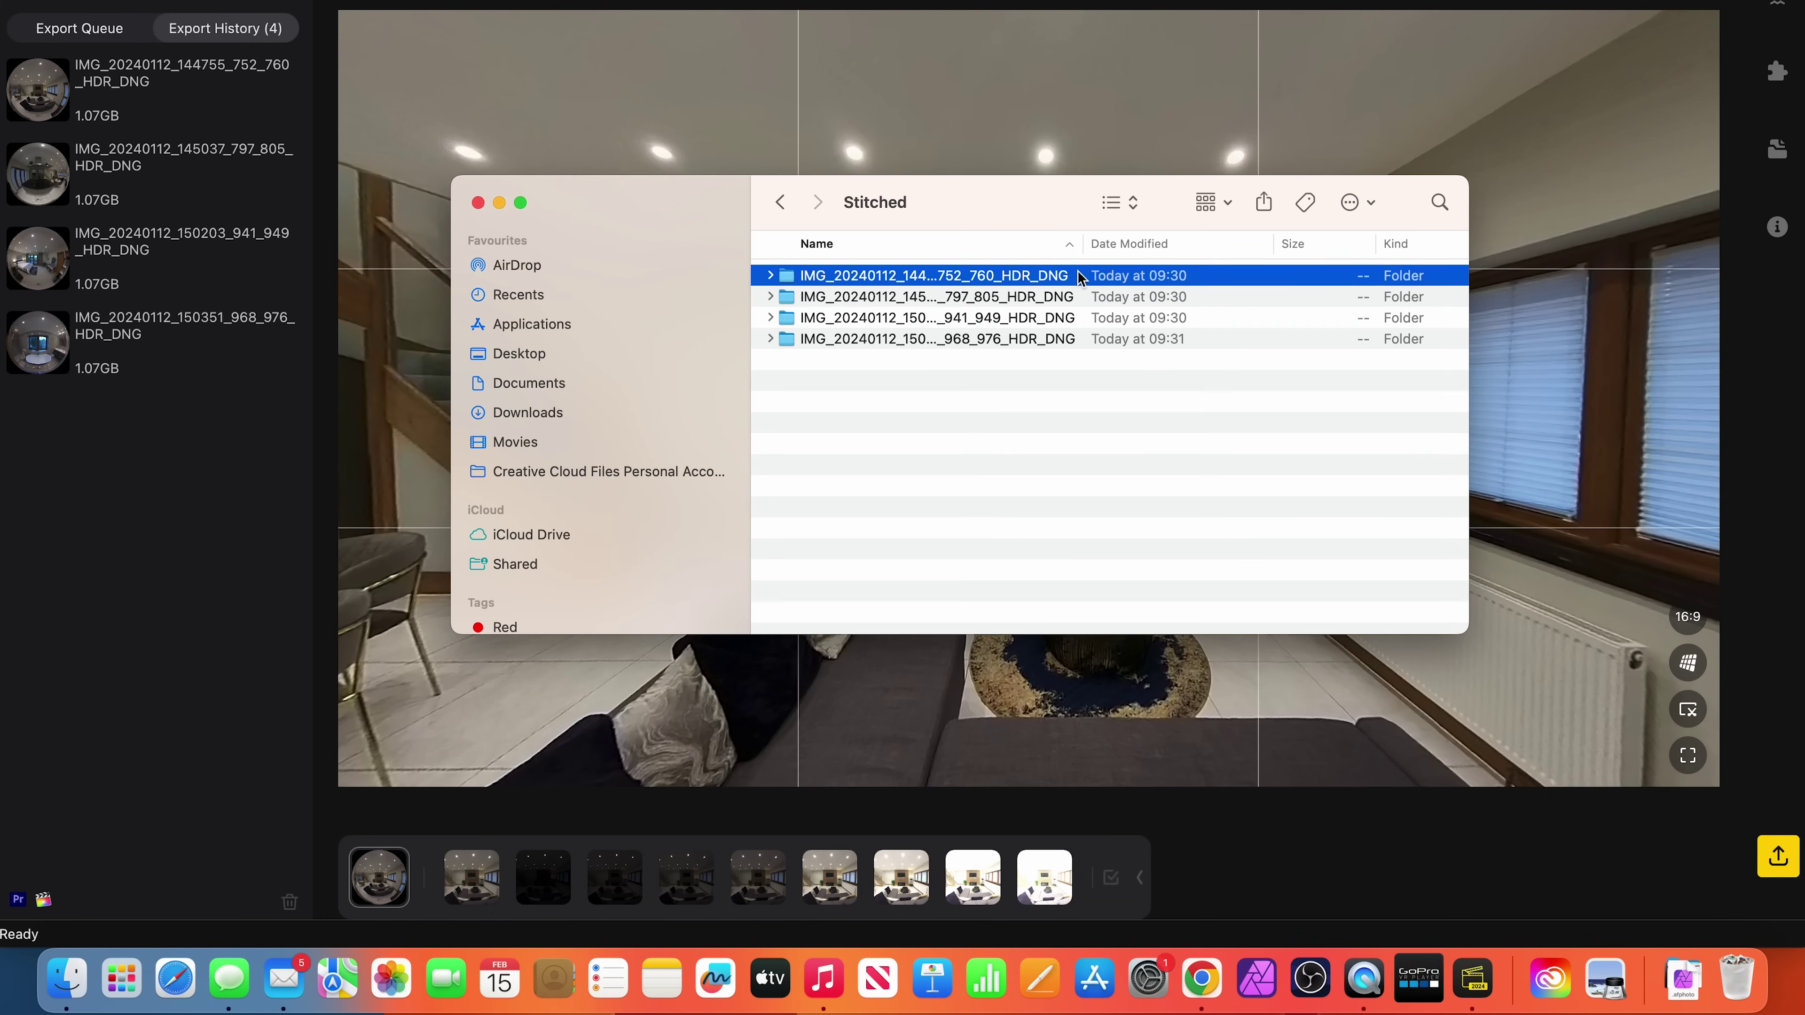
click(1077, 275)
double_click(1077, 275)
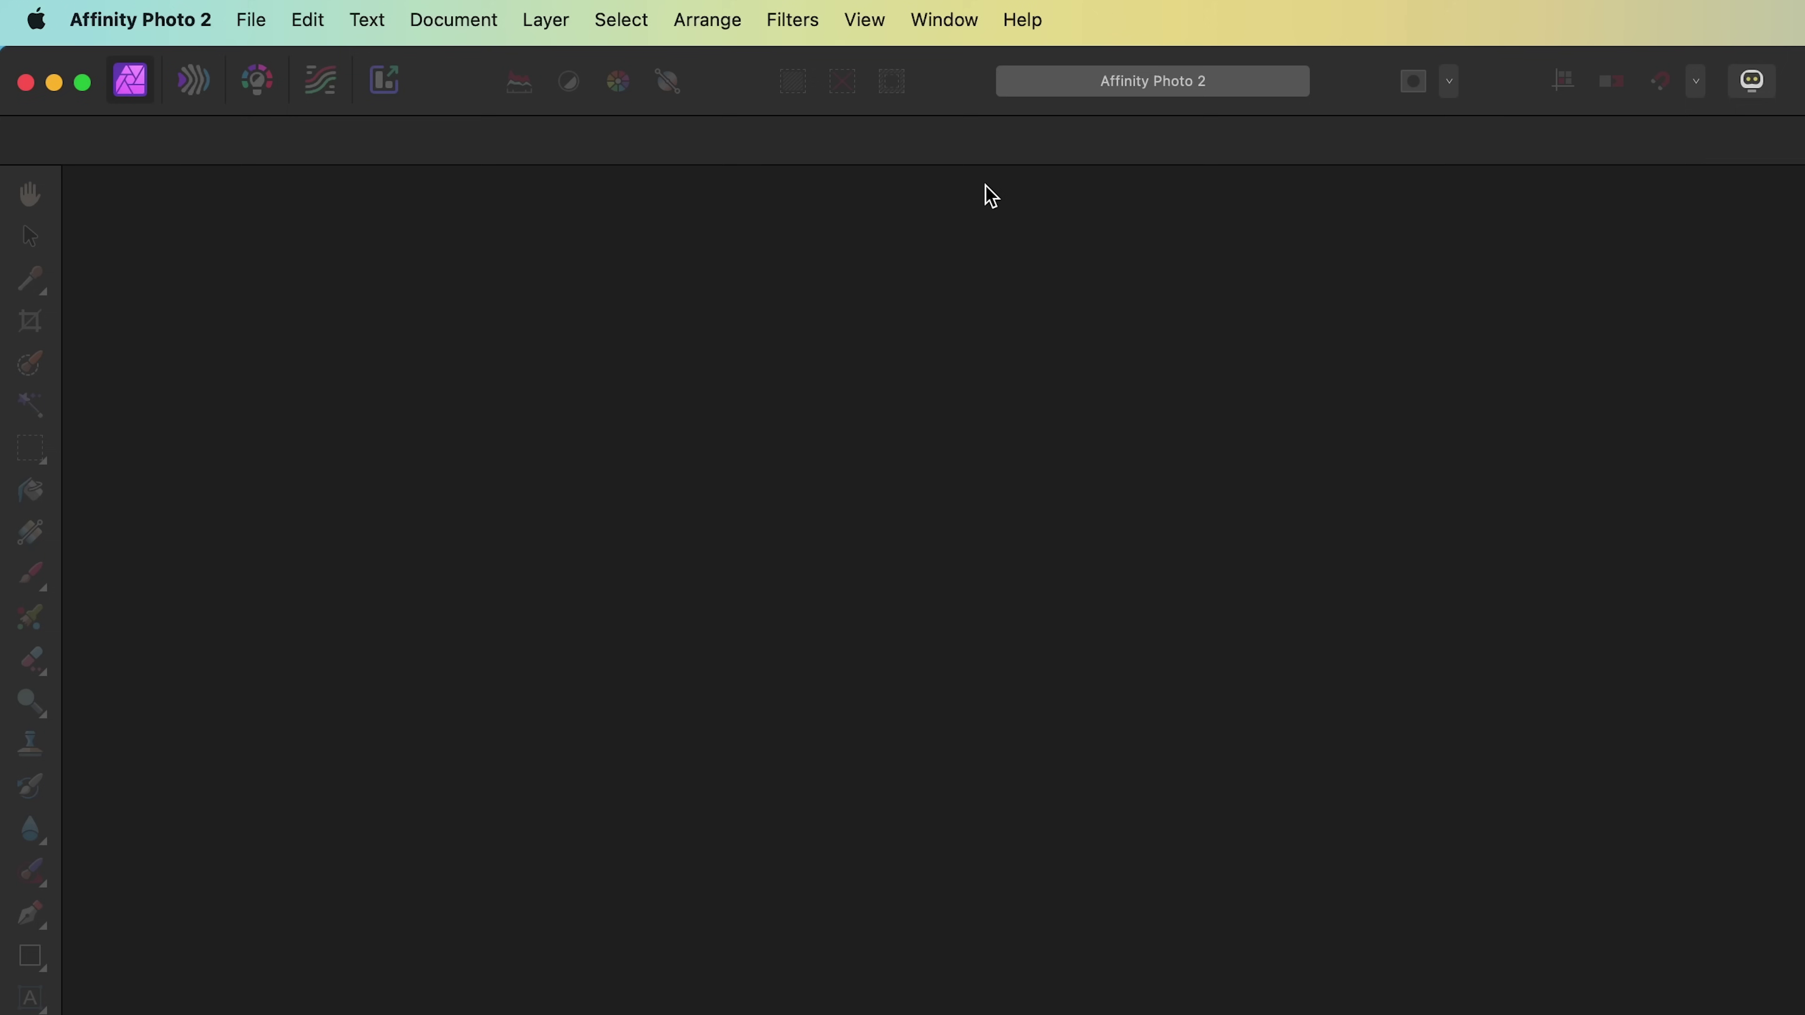
Step: Show the Library panel and import the Best360 Virtual Tour Enhancer .afmacros file
click(968, 25)
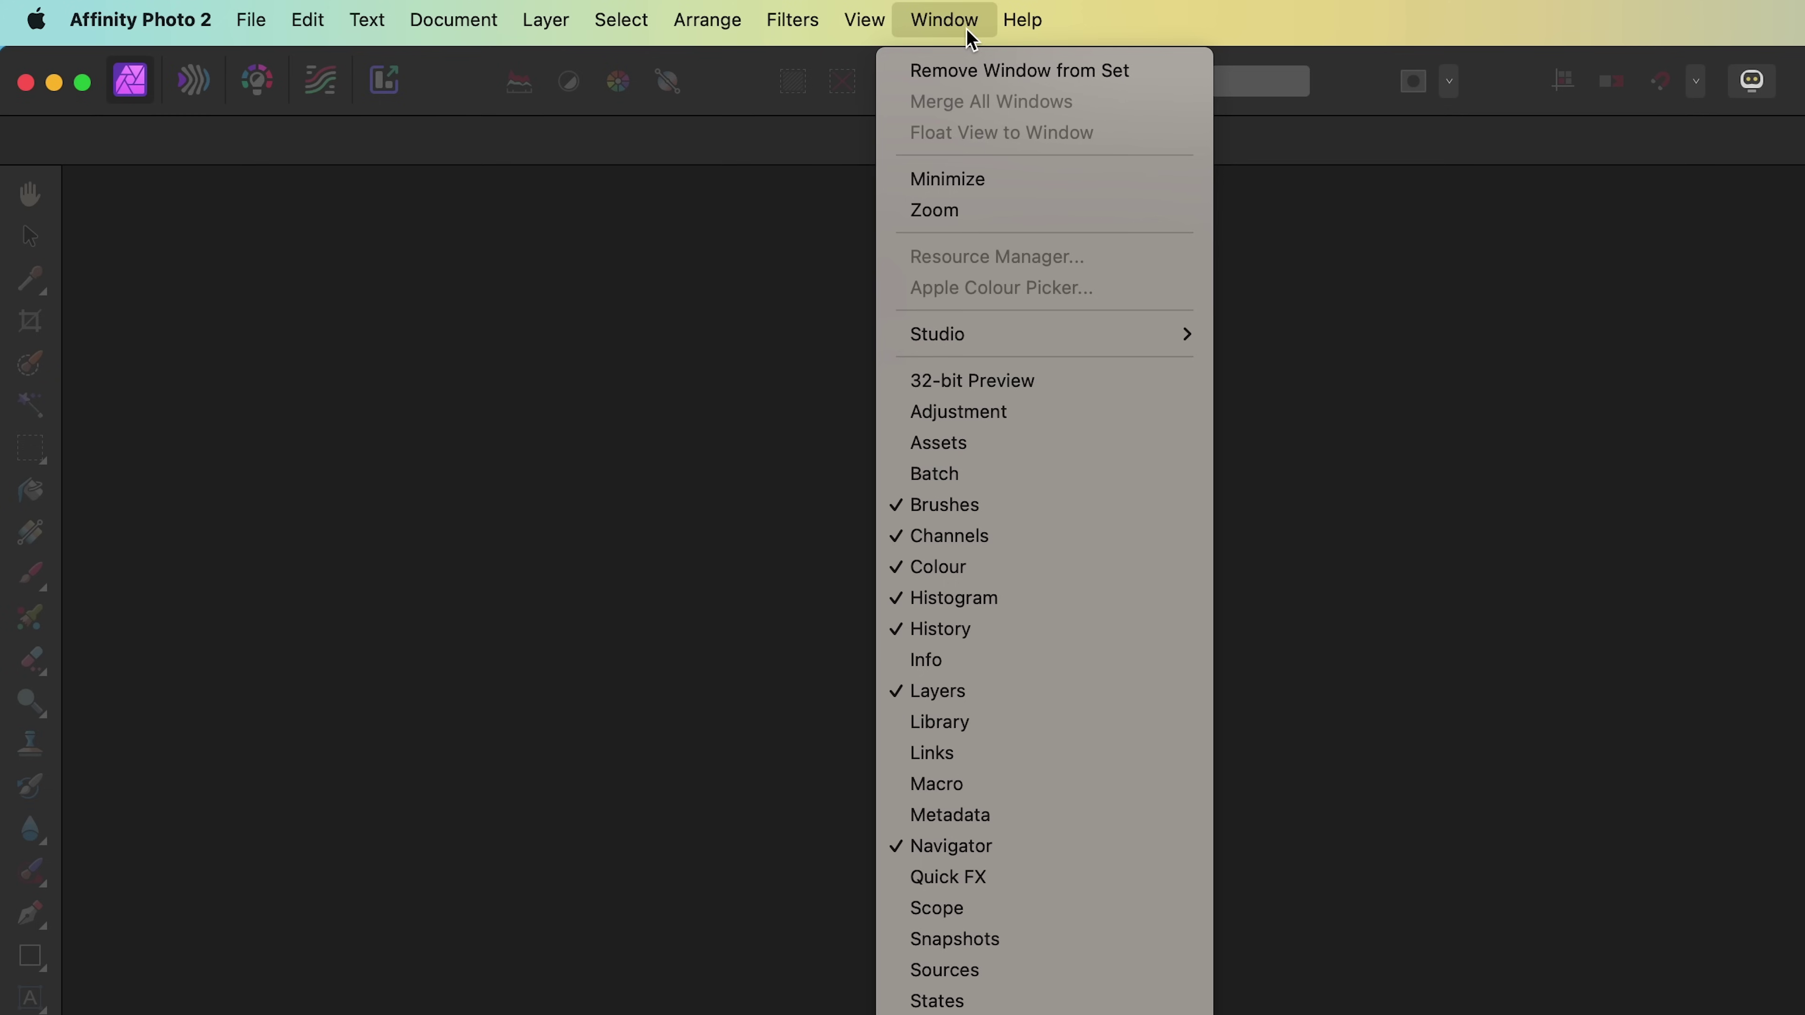
click(1005, 731)
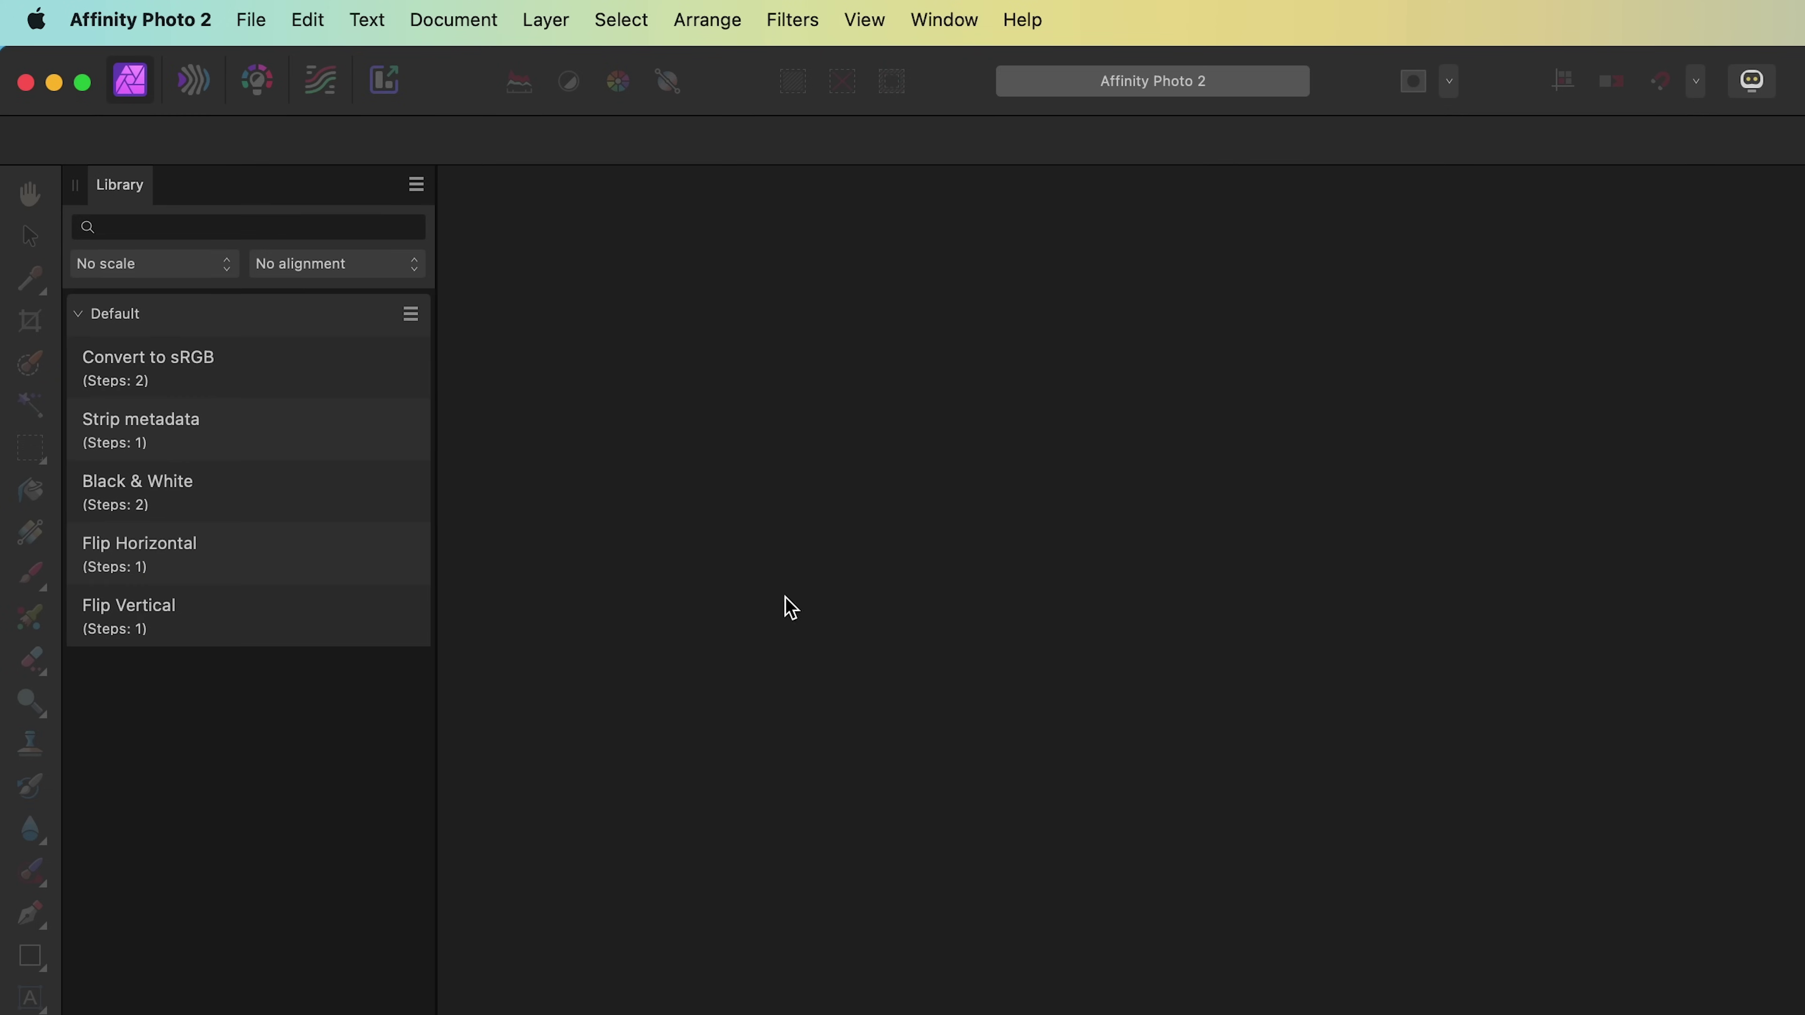
click(415, 183)
click(576, 280)
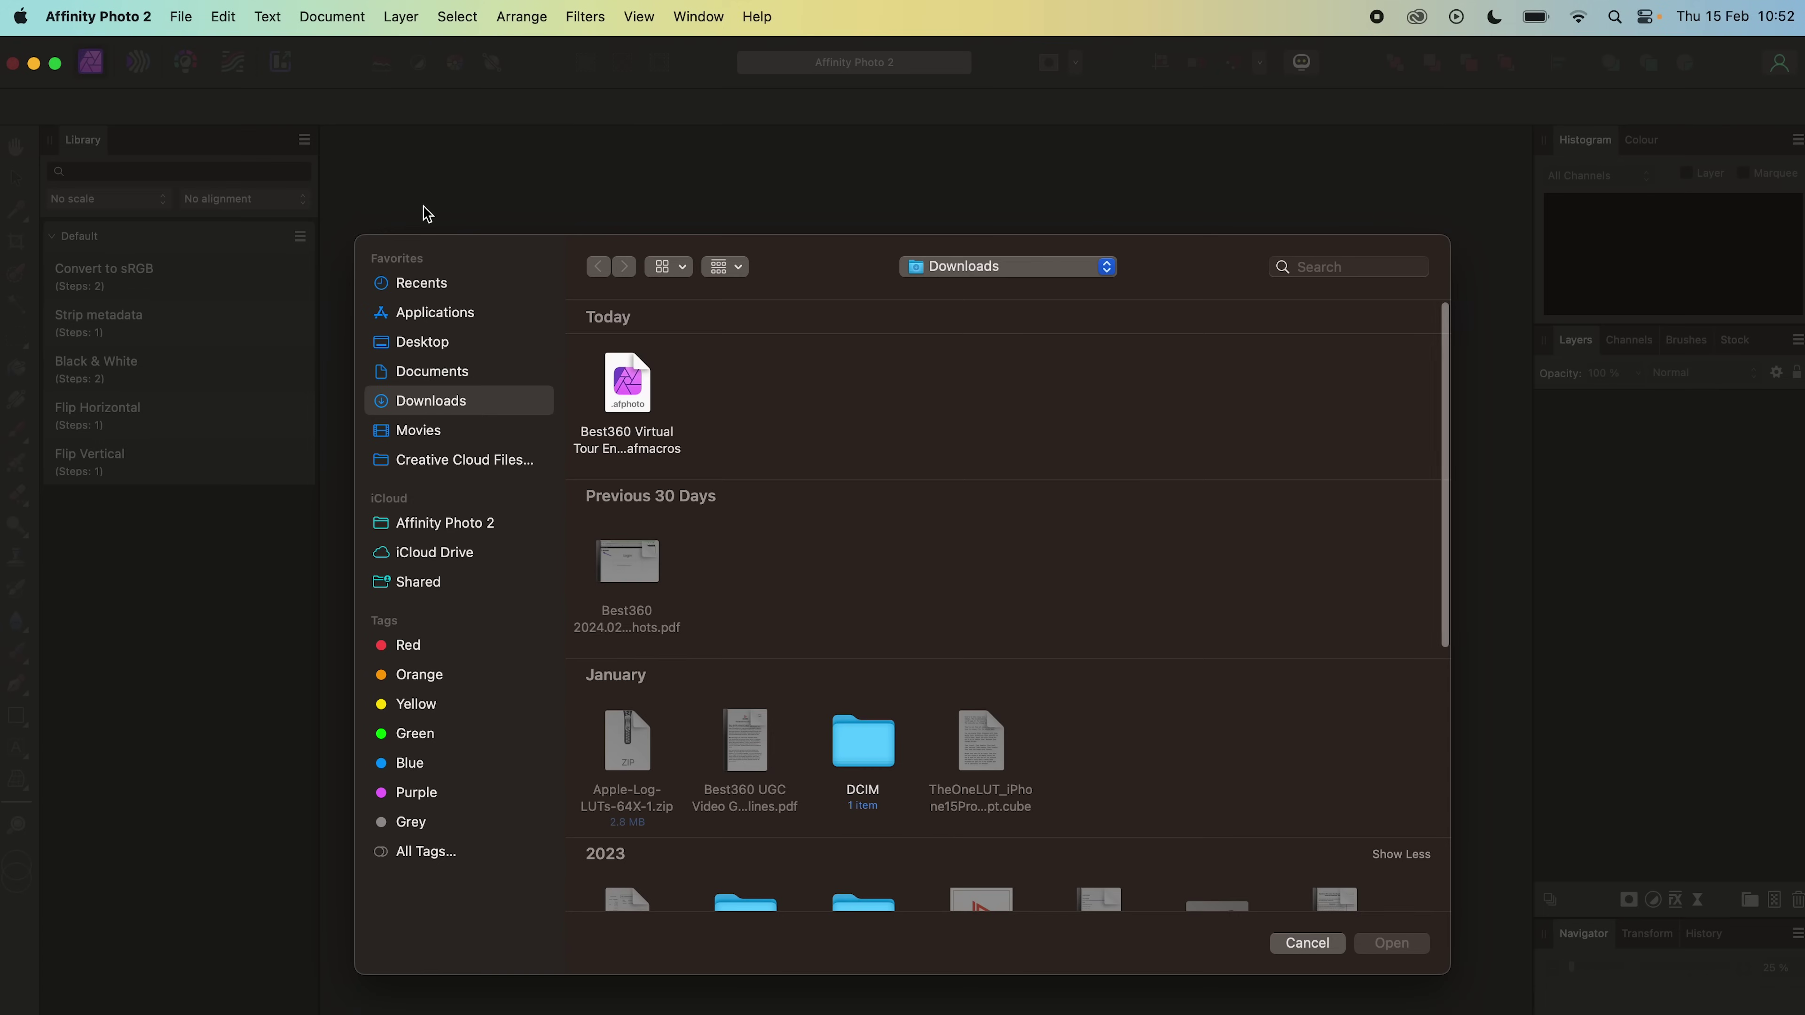
click(855, 521)
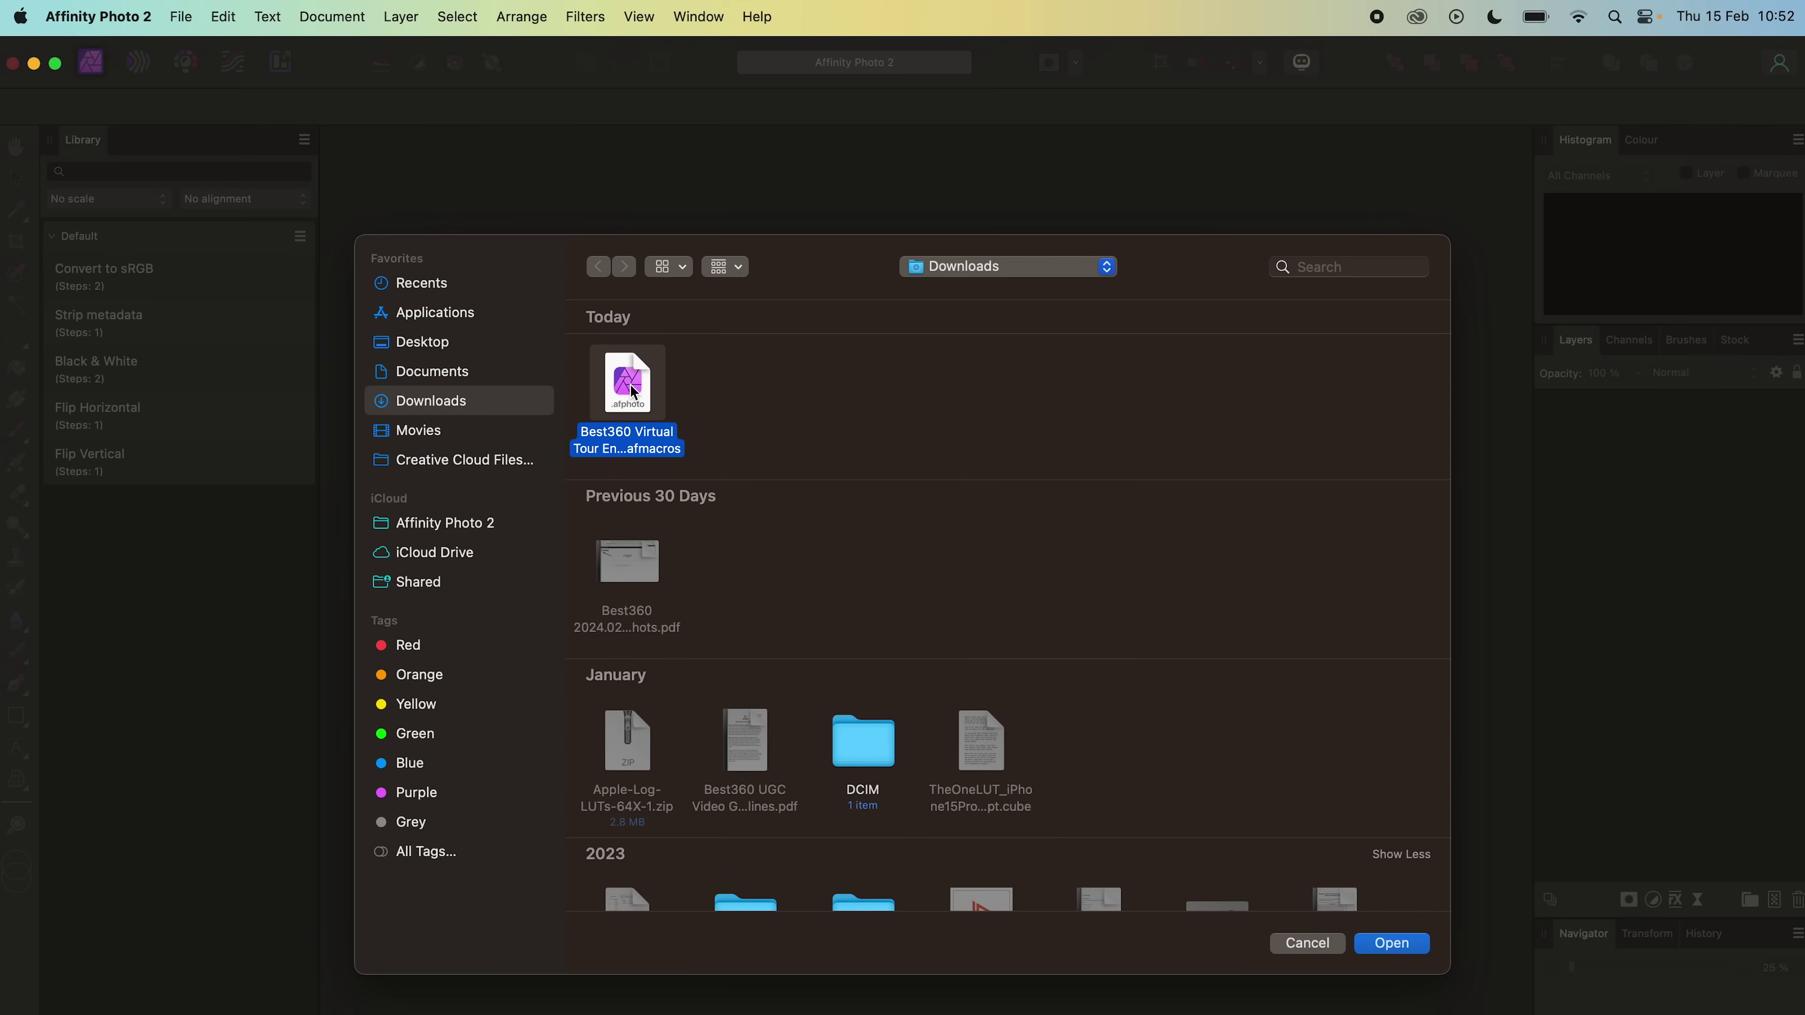
click(1391, 946)
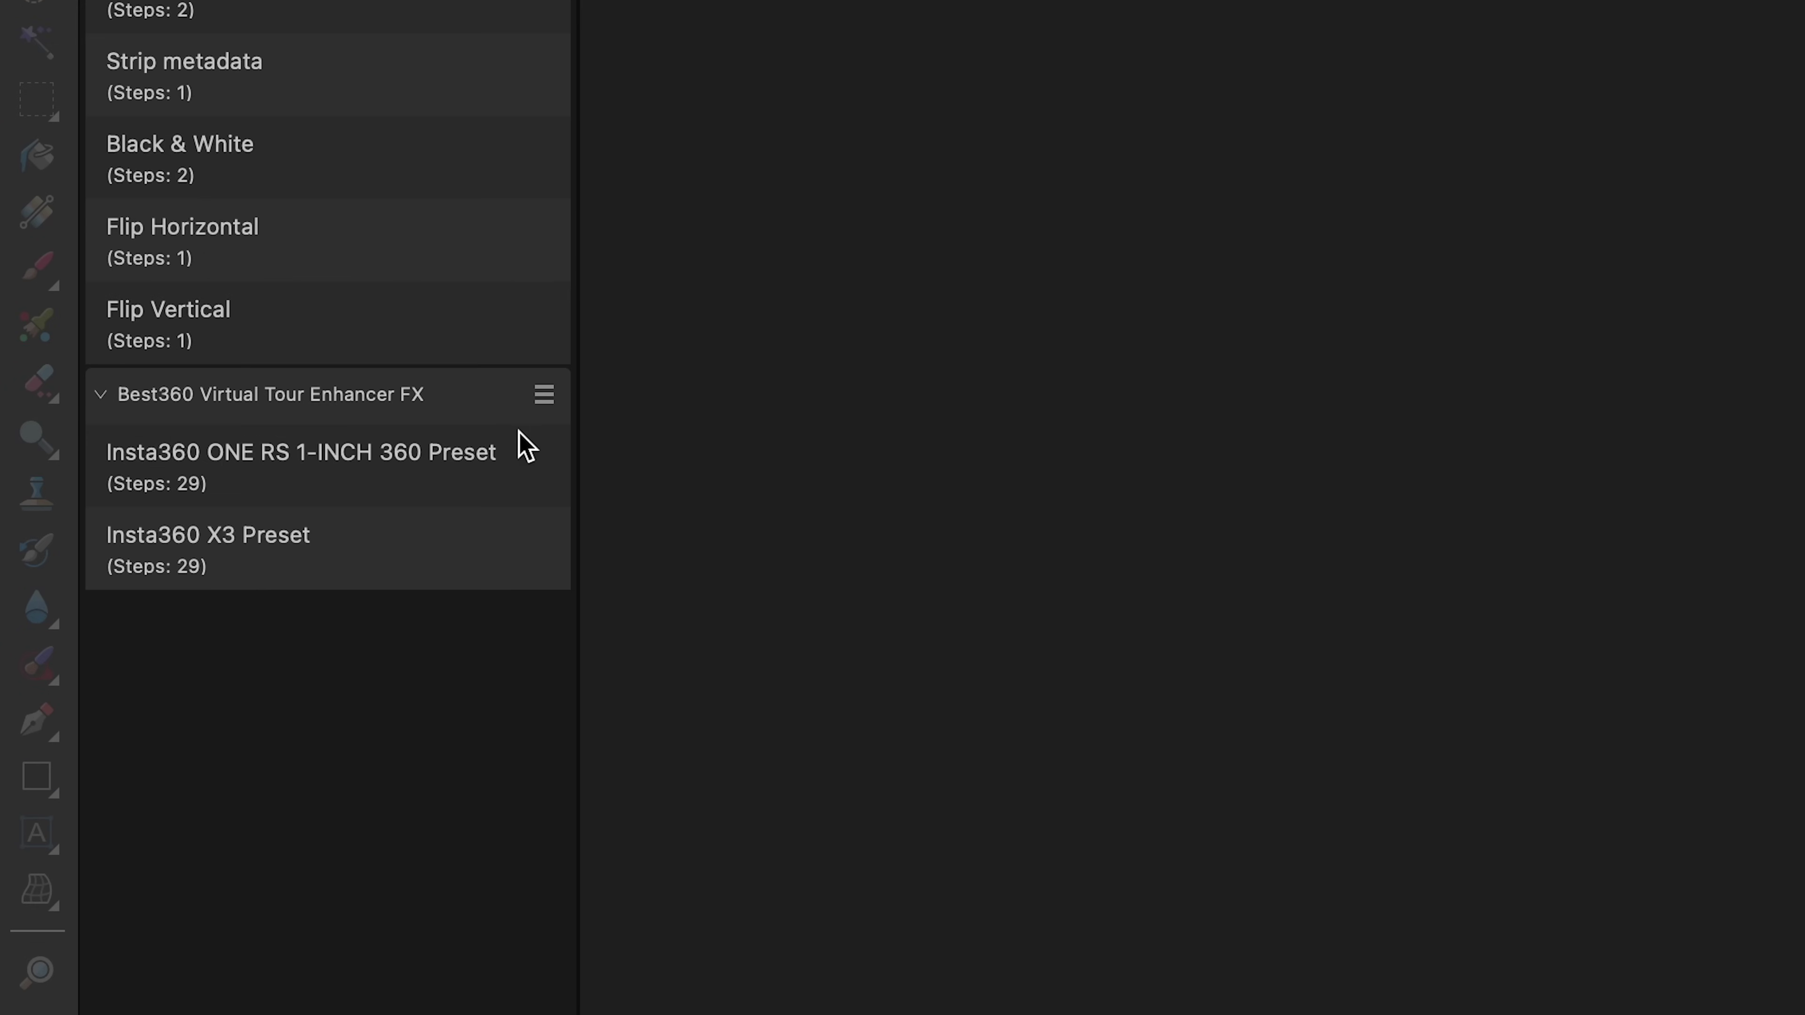
Step: Start a New HDR Merge and browse to the first HDR_DNG bracket folder
click(256, 23)
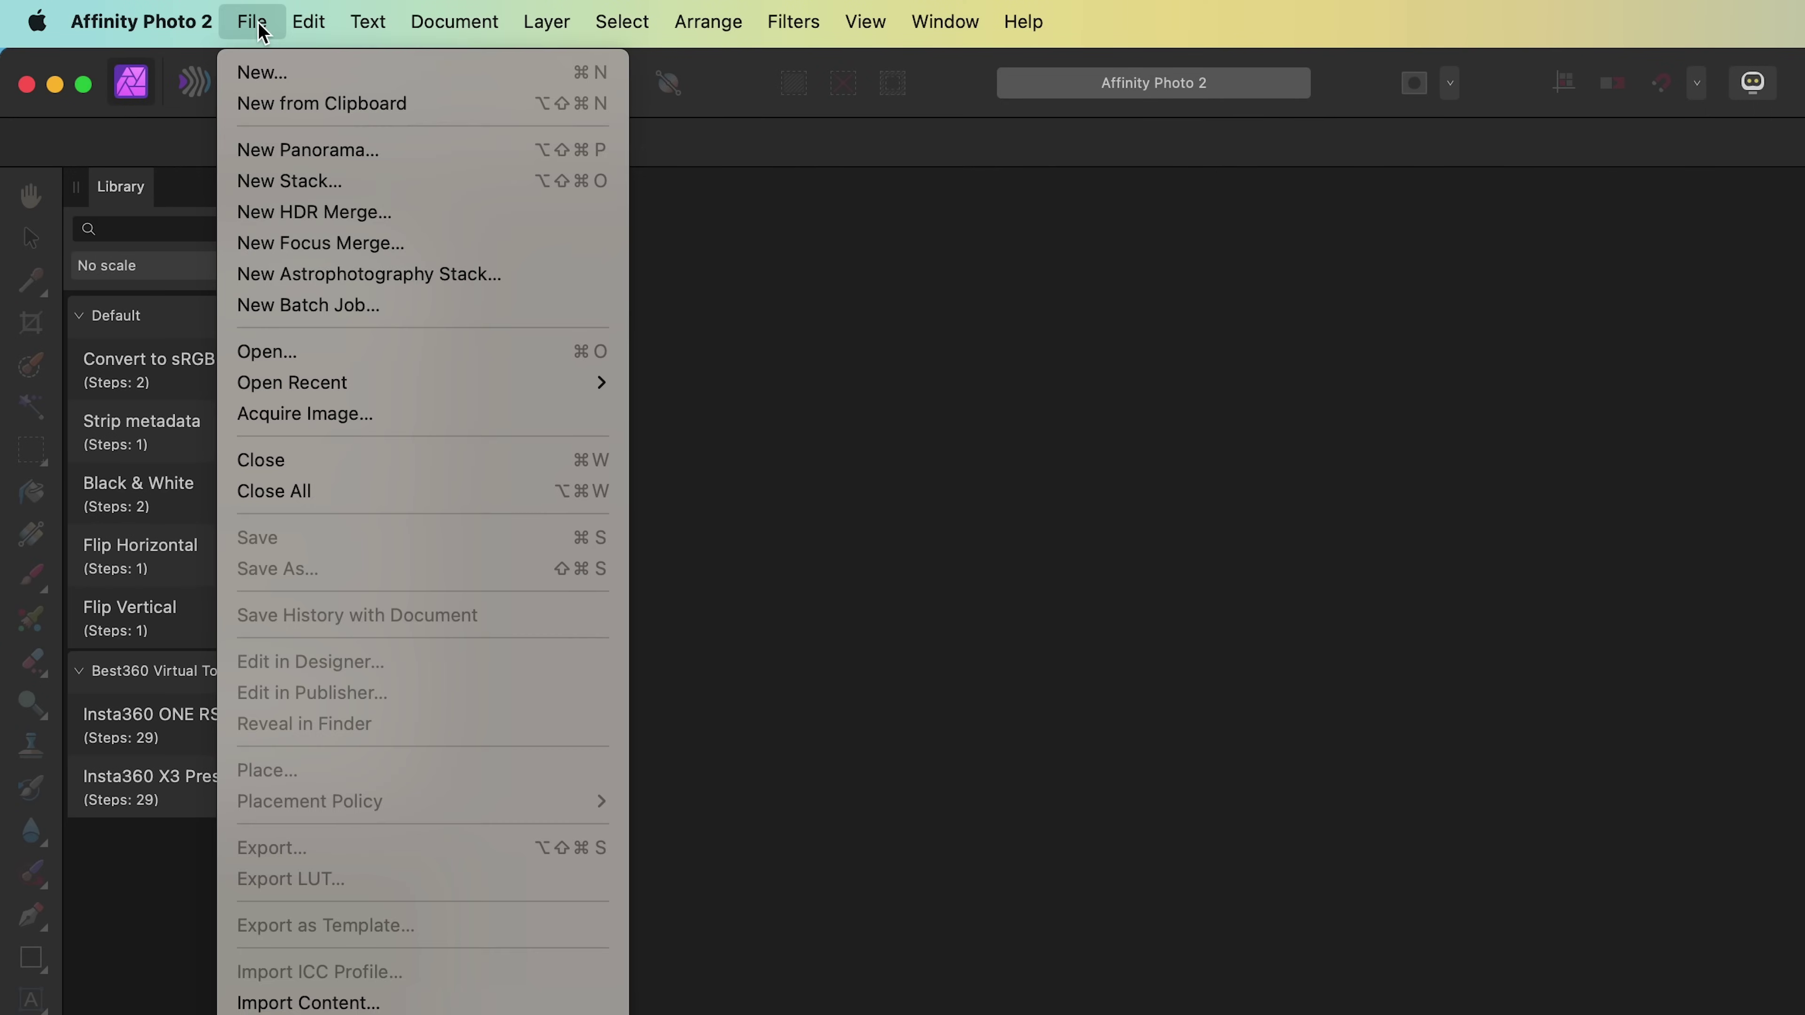
click(411, 211)
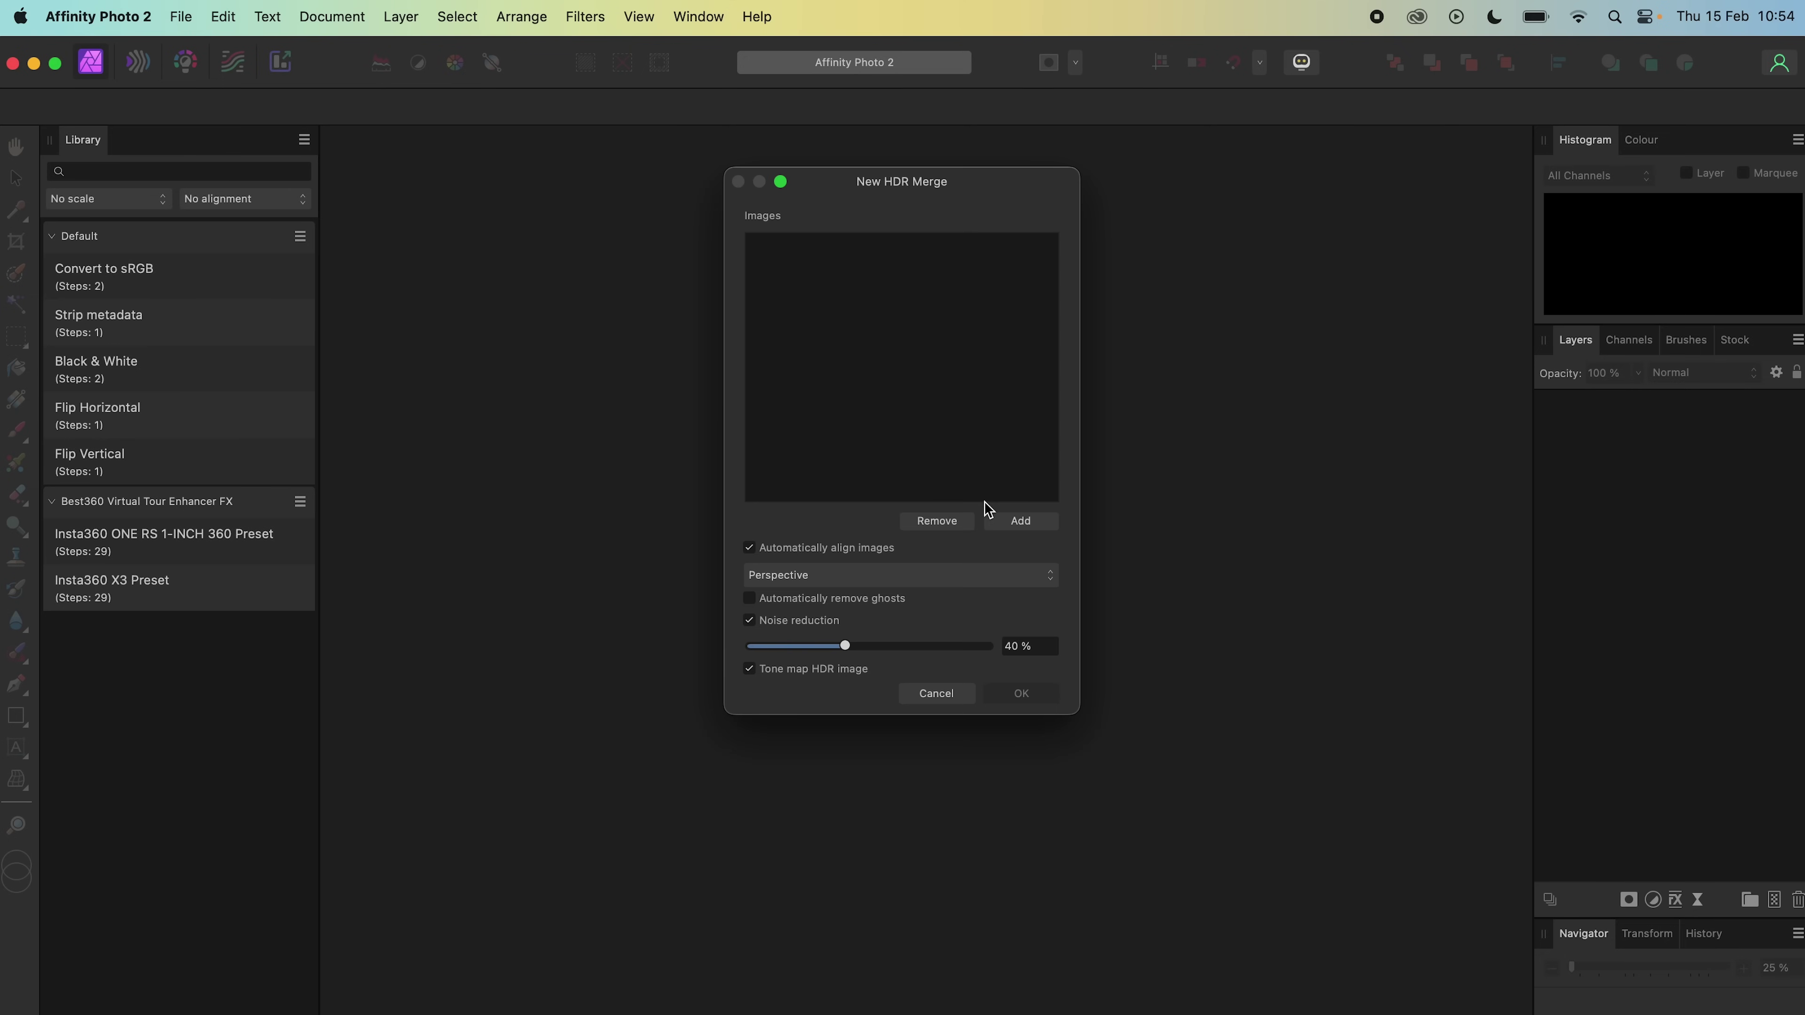
click(1020, 522)
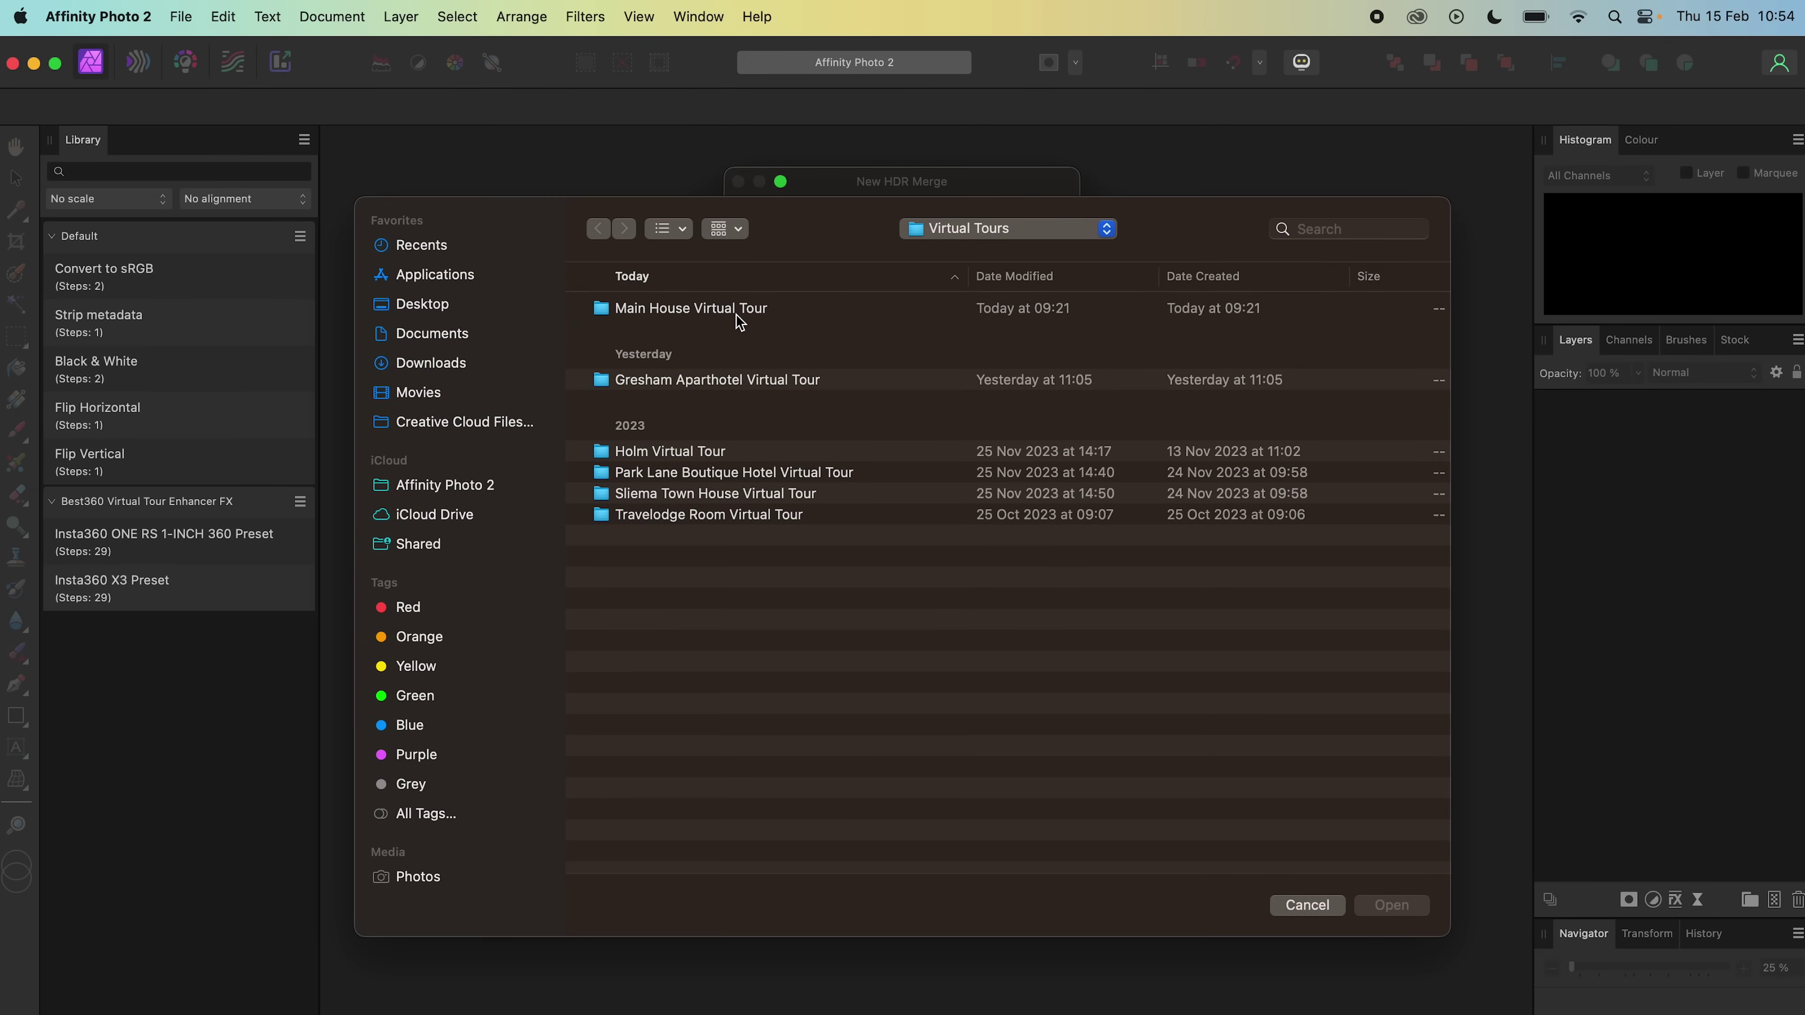
double_click(736, 313)
double_click(694, 352)
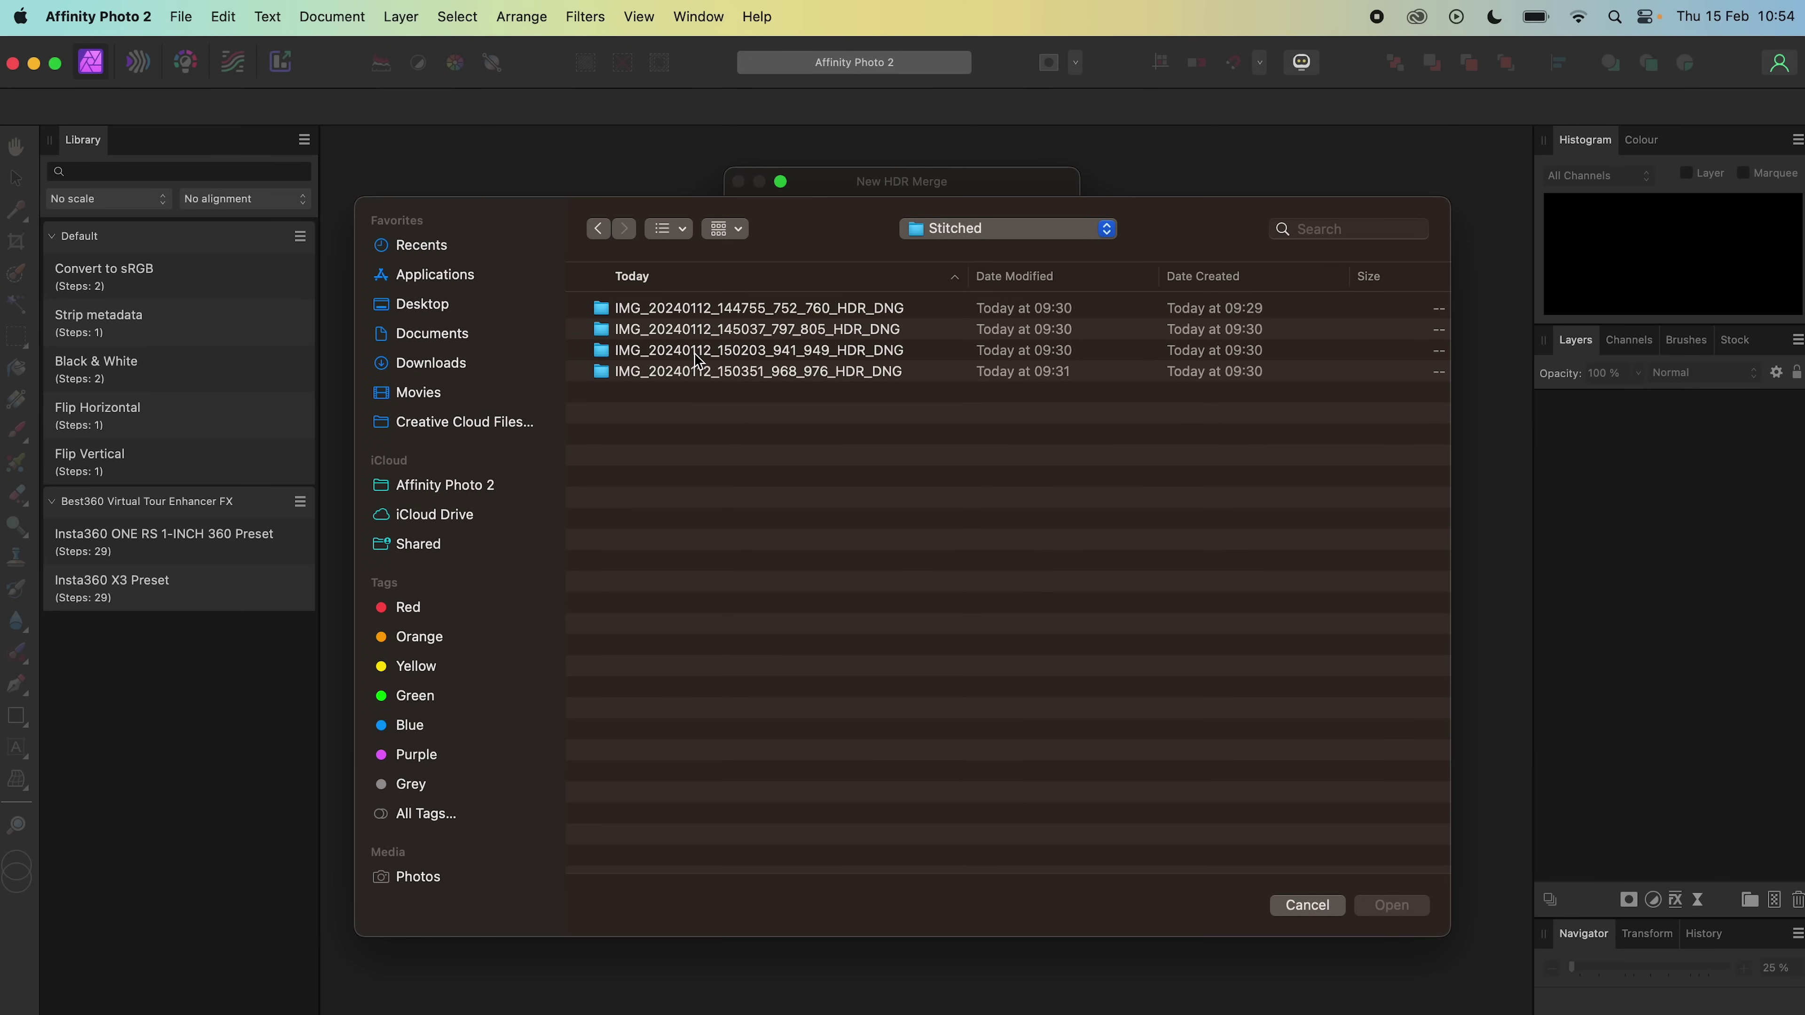
double_click(781, 309)
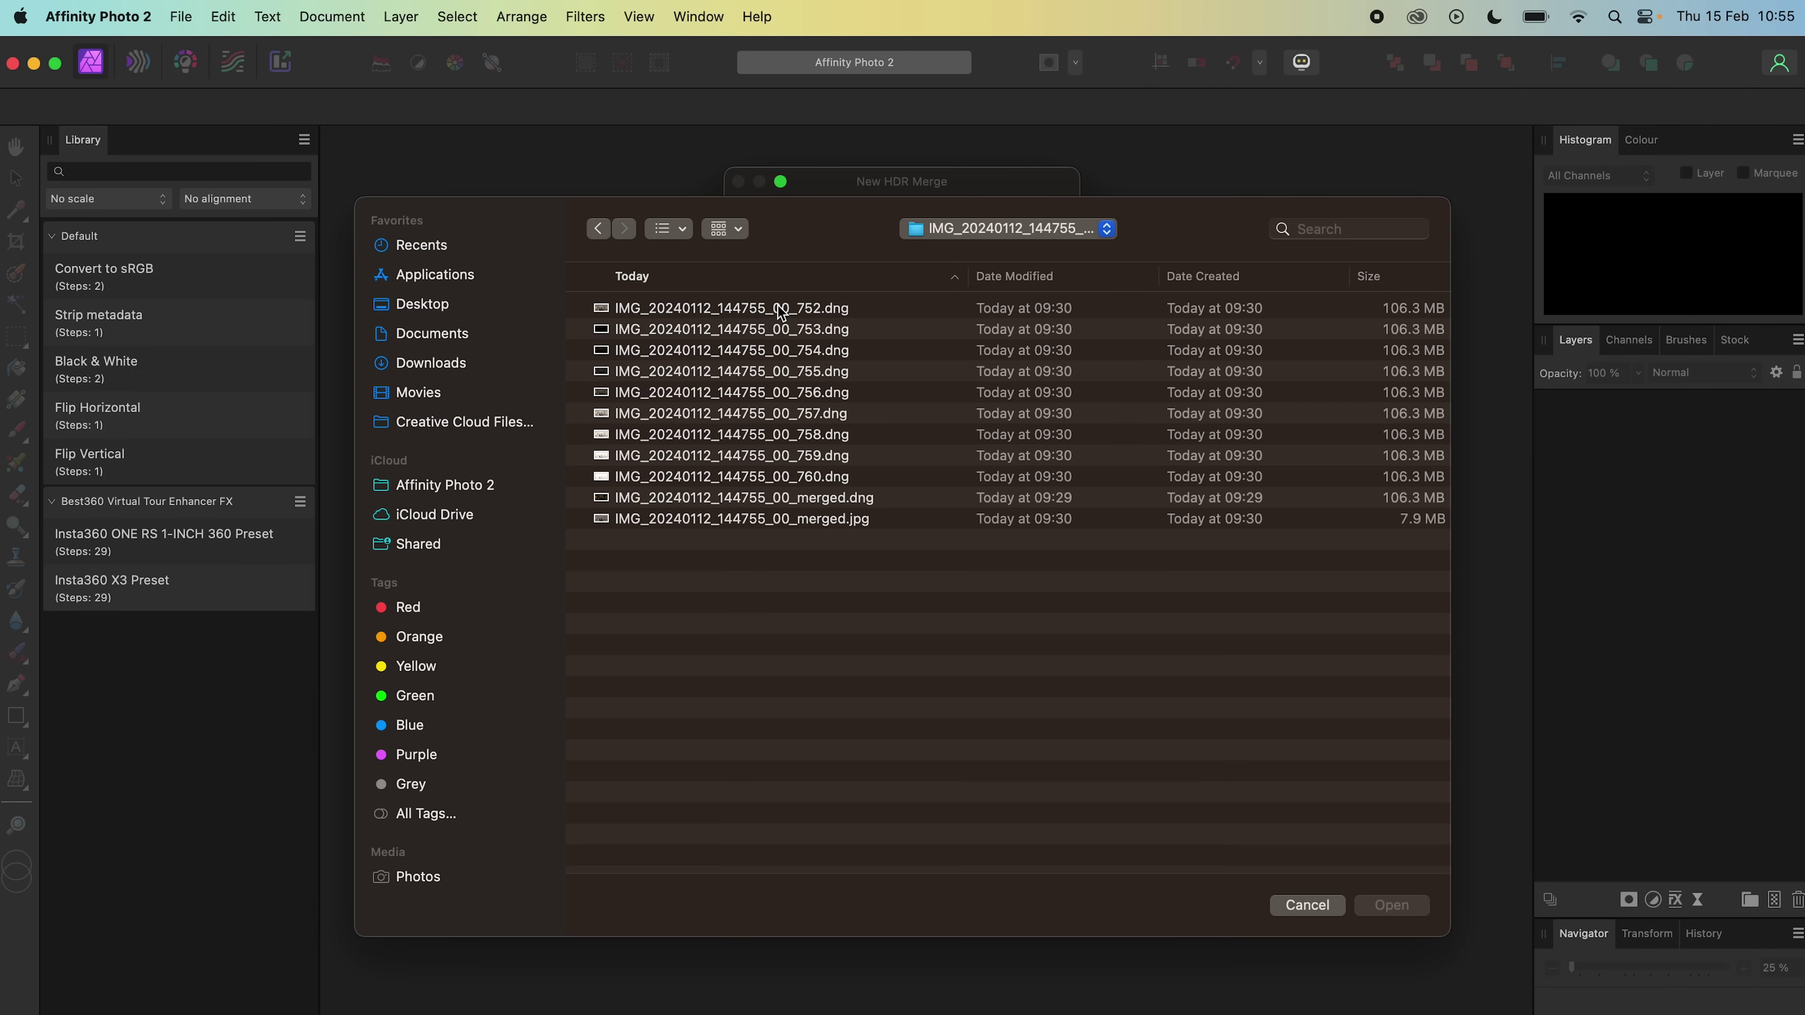
Step: Add exposures 752–760.dng, turn off noise reduction, and run the merge
click(821, 313)
shift+click(832, 478)
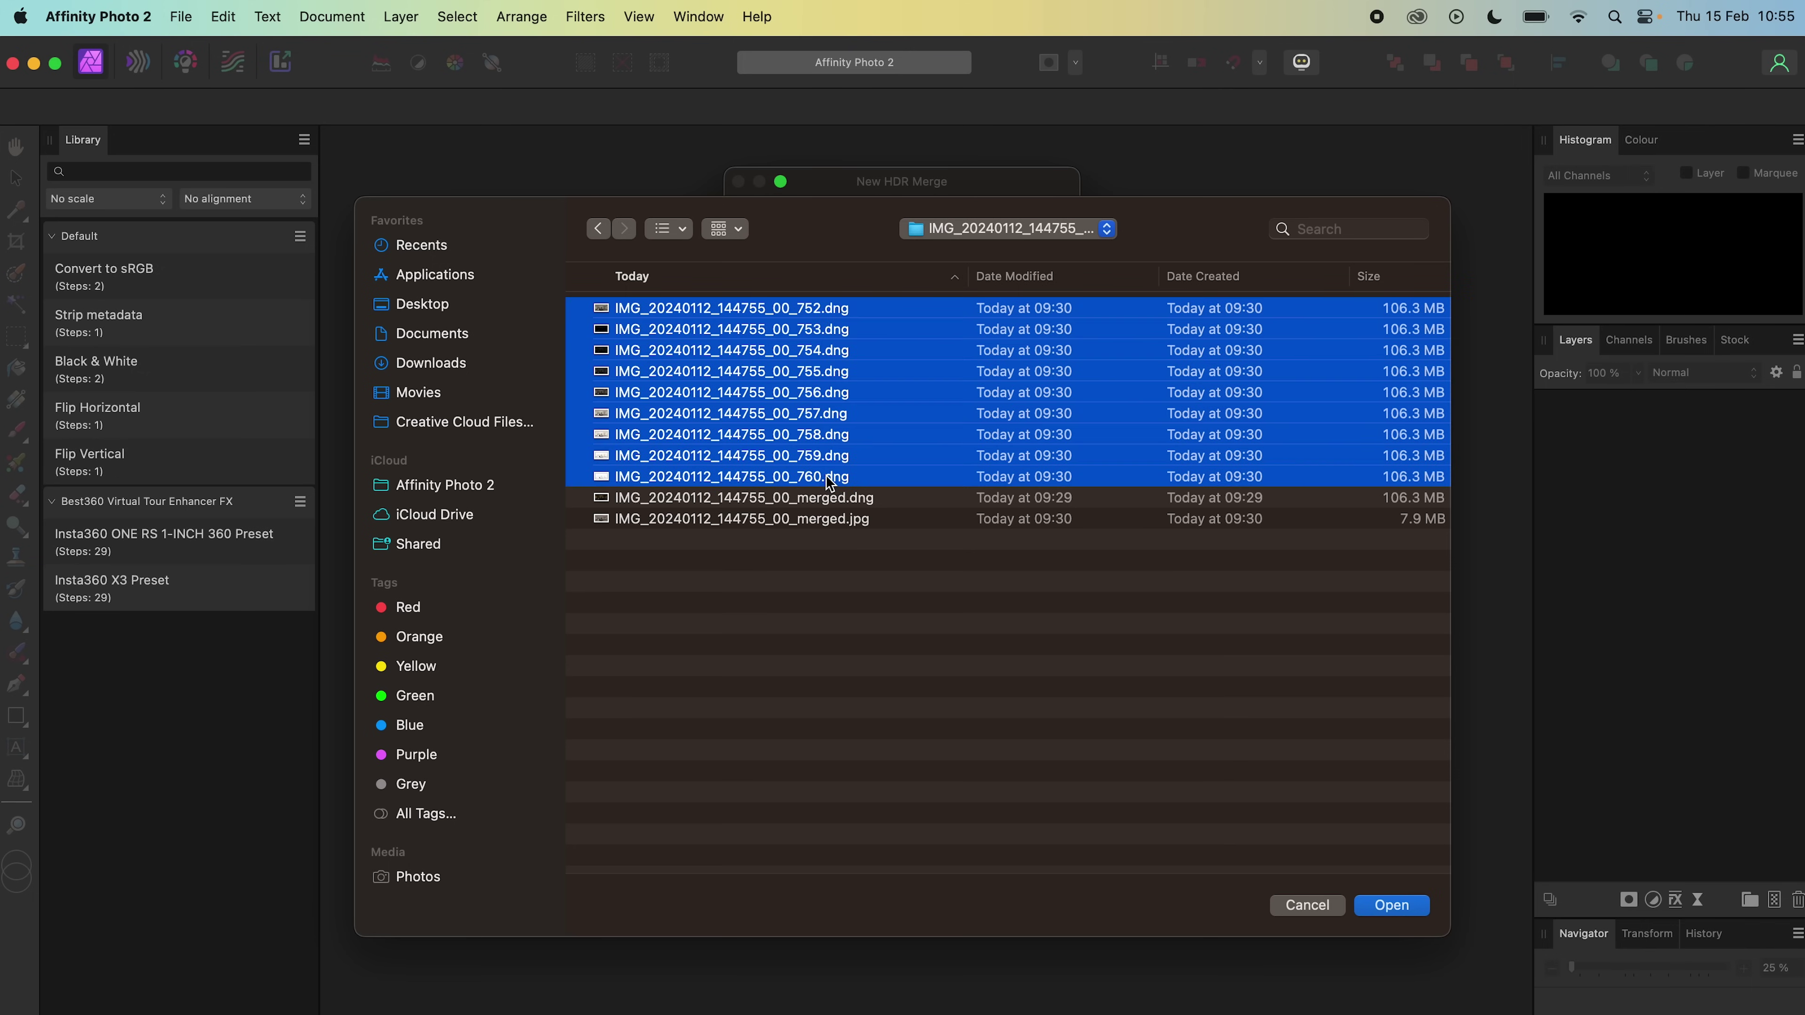
click(1391, 906)
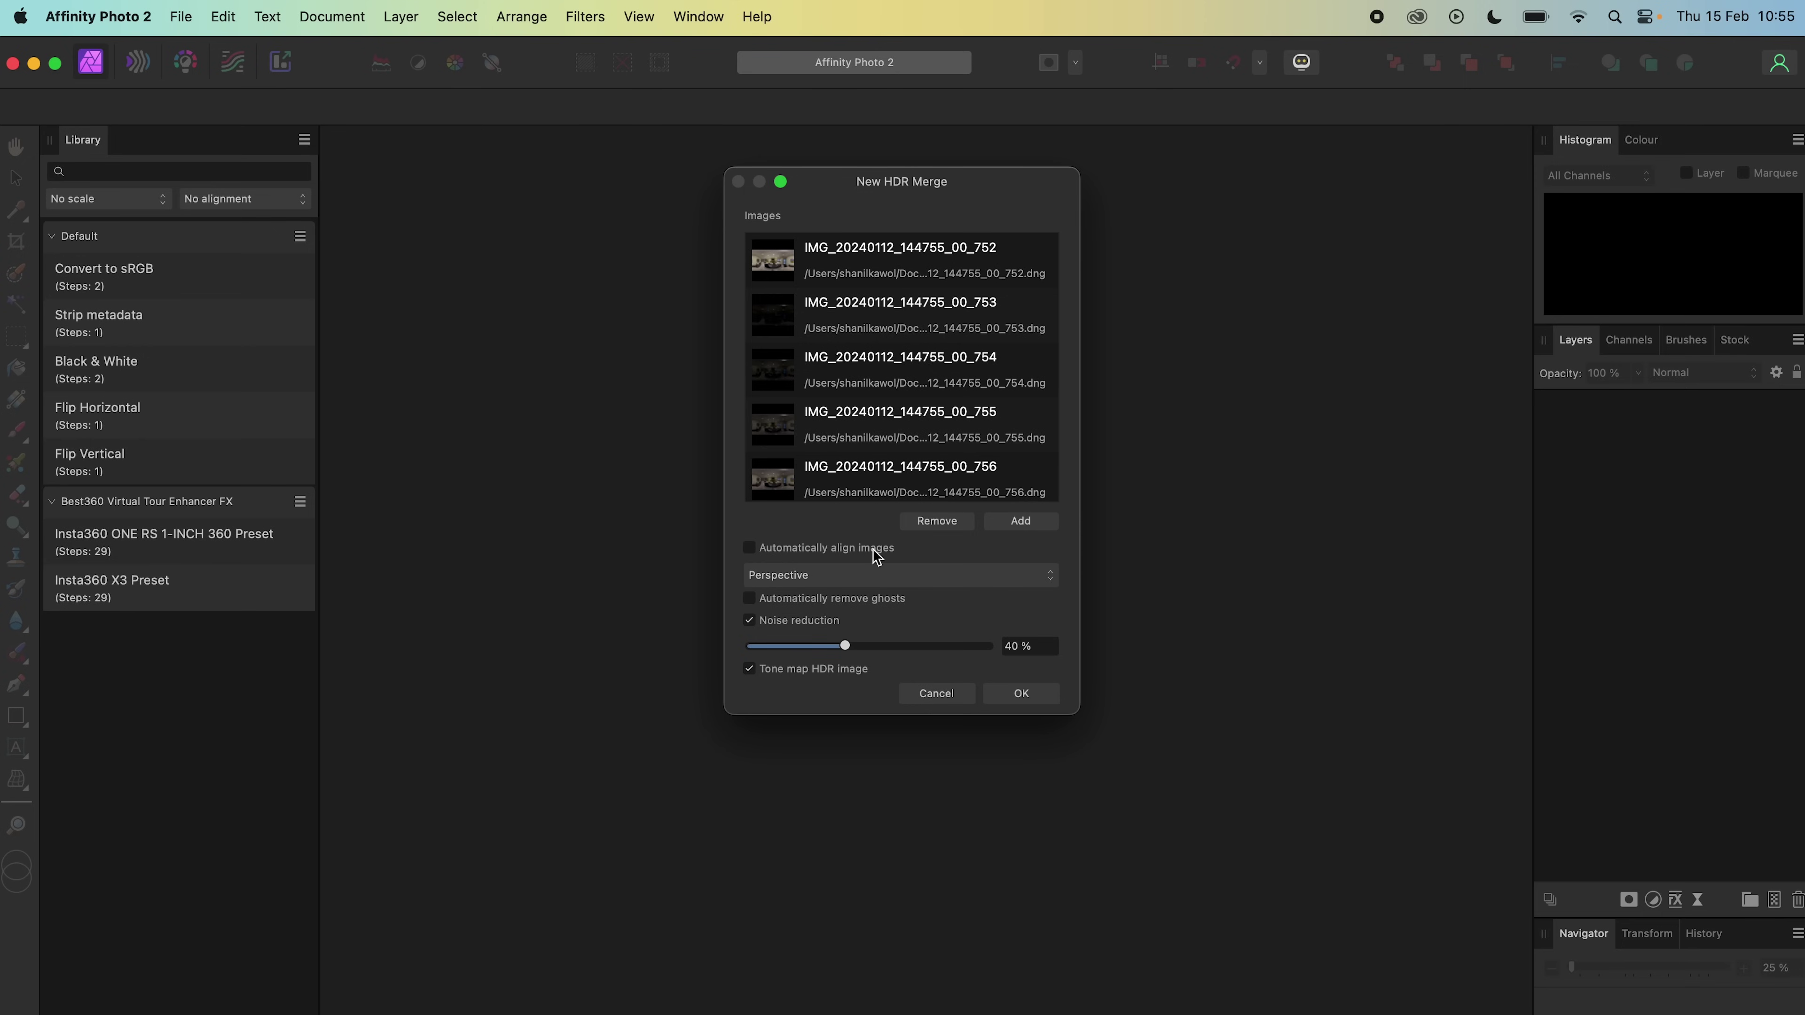
click(829, 623)
click(1023, 695)
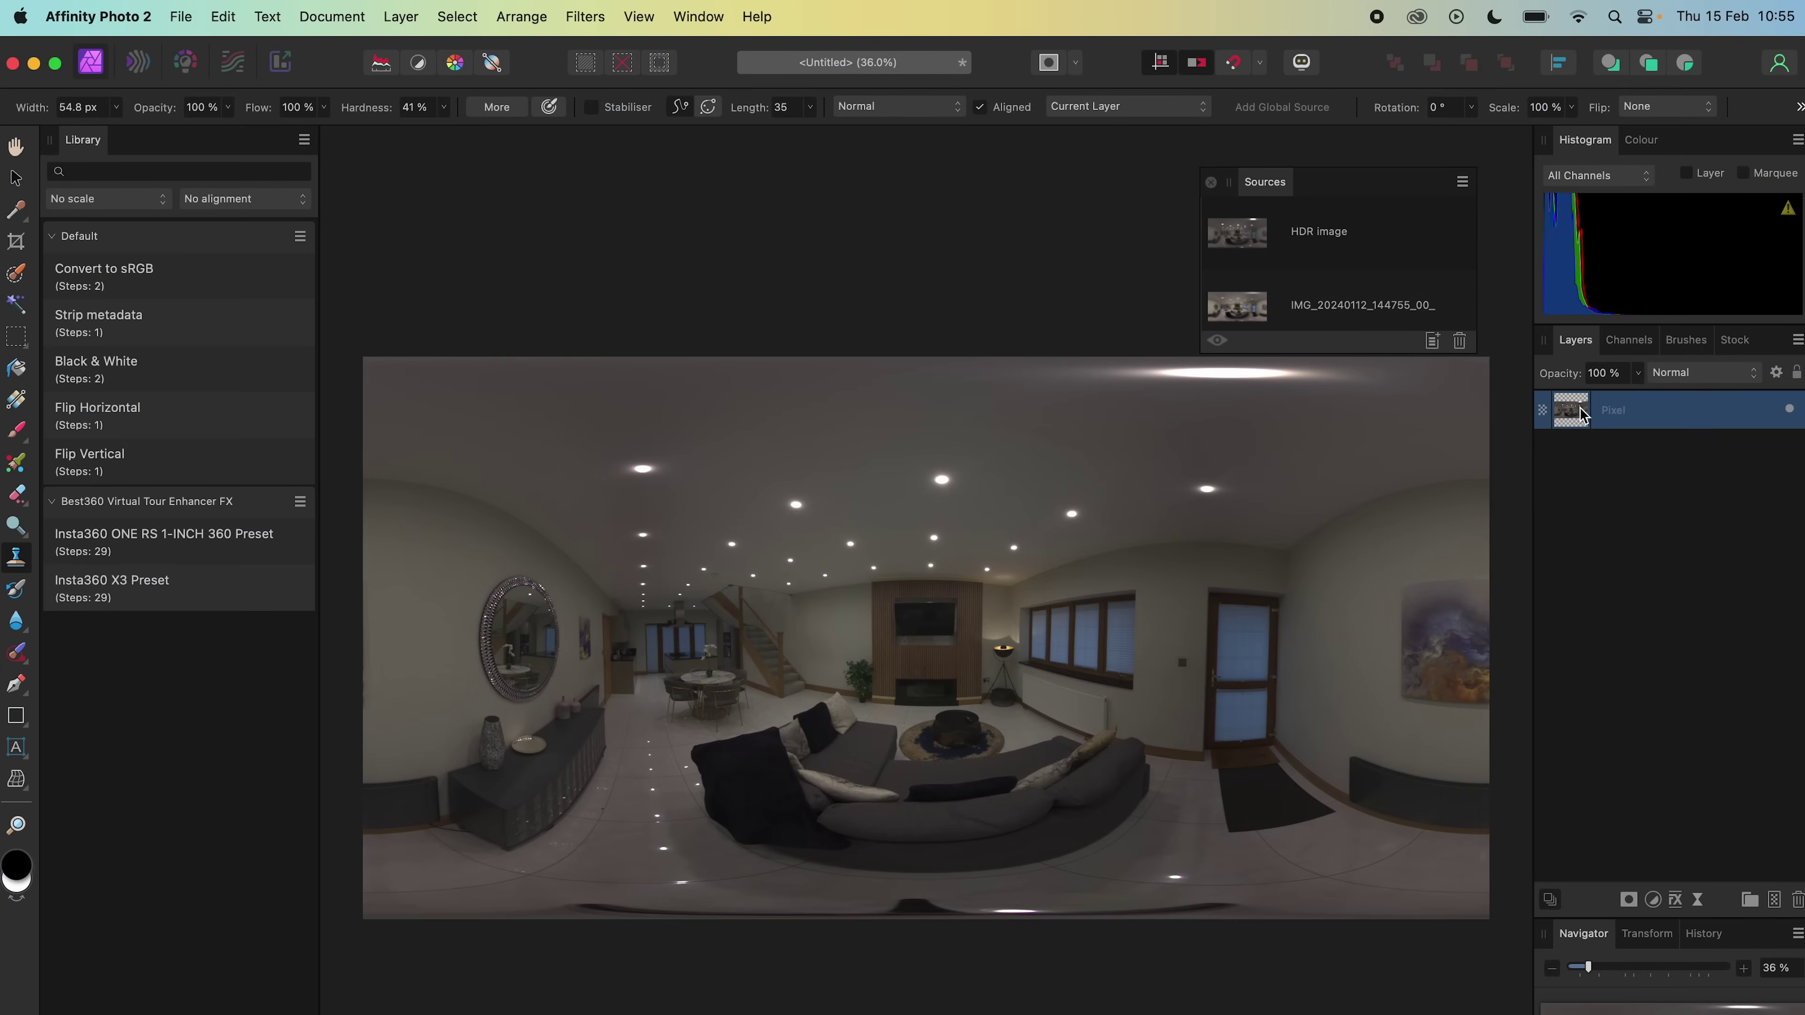
Step: Run the Insta360 X3 Preset and review its White Balance, Defringe, Contrast, Colour, Denoiser and Sharpening layers
click(258, 600)
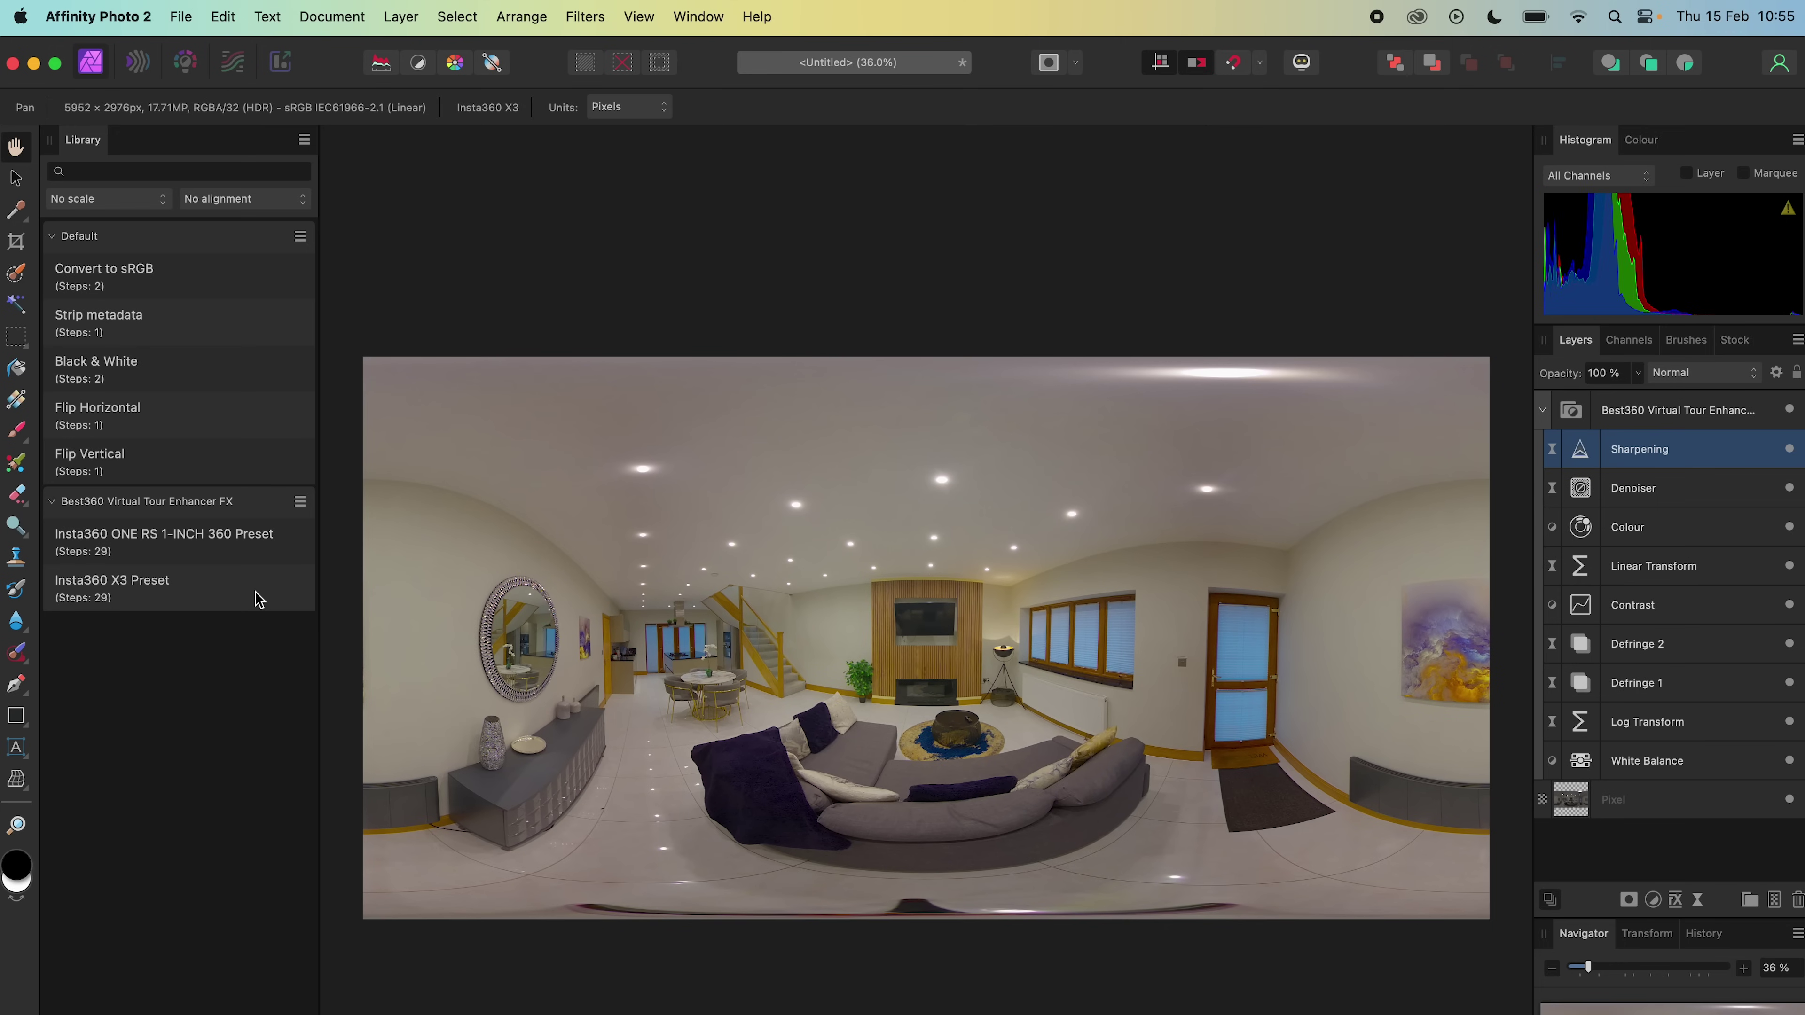
click(1579, 764)
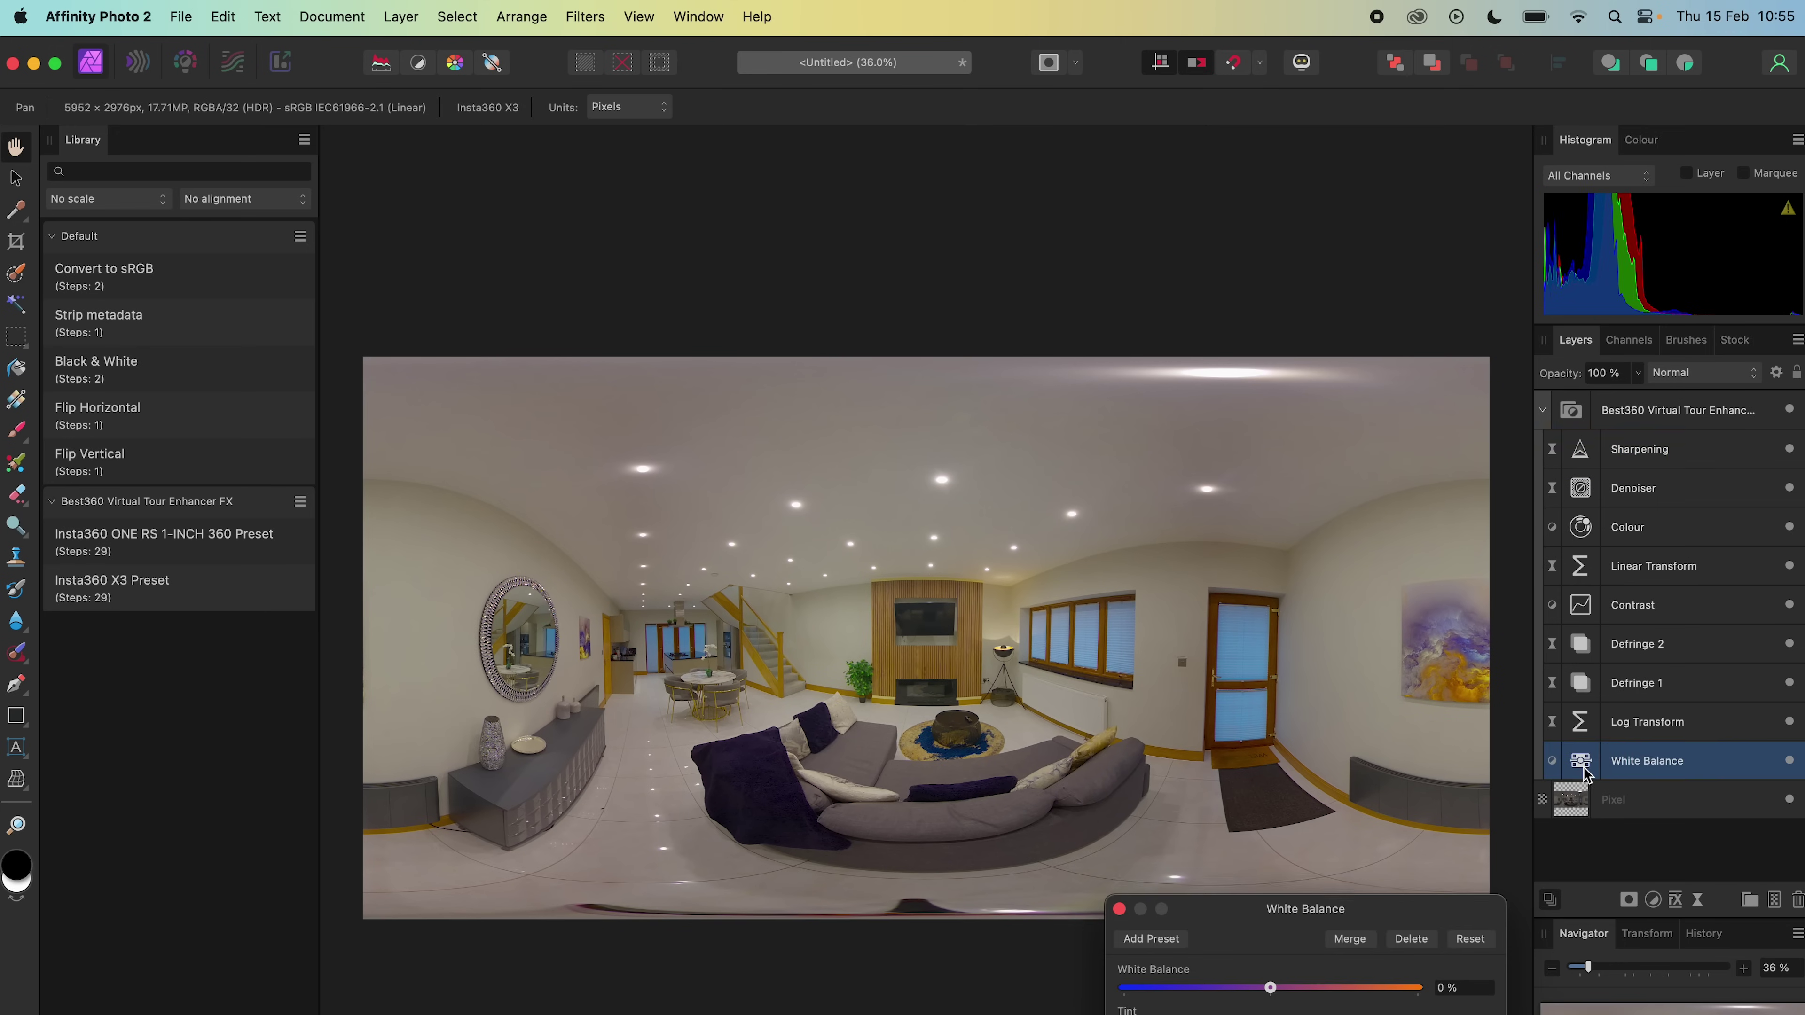
click(1581, 687)
click(1582, 615)
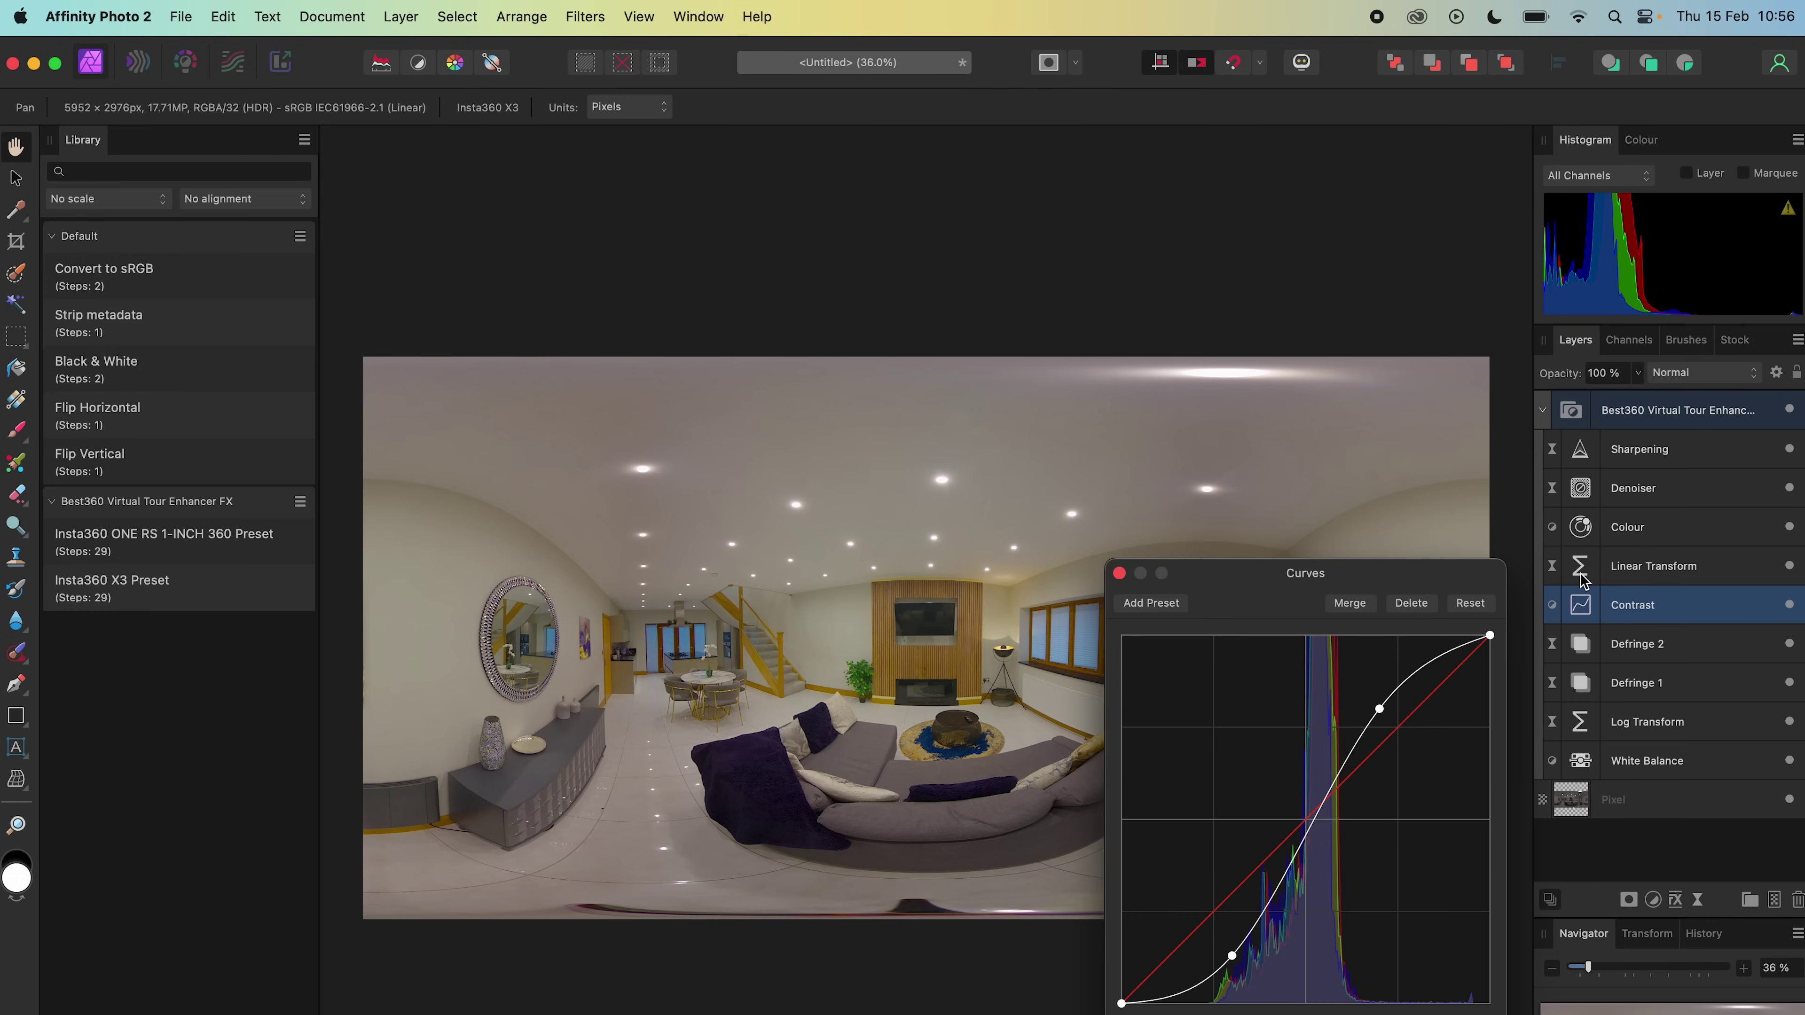
click(1581, 533)
click(1581, 490)
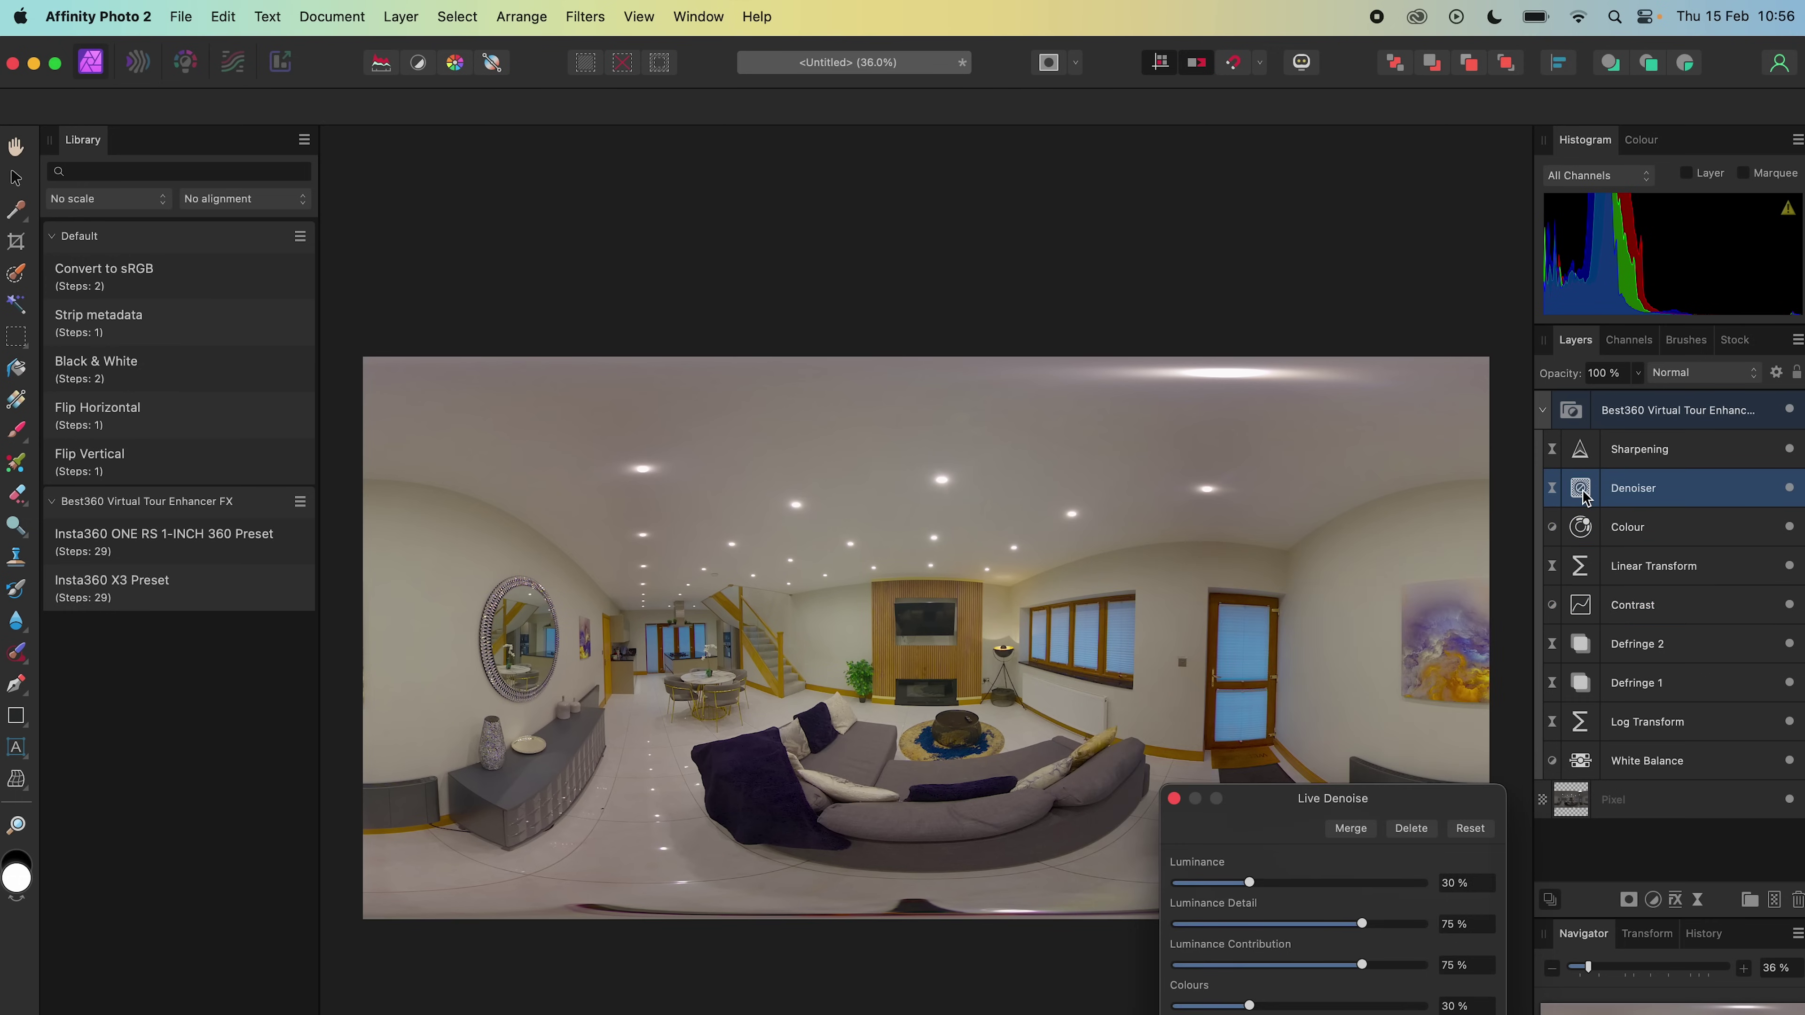
click(1581, 452)
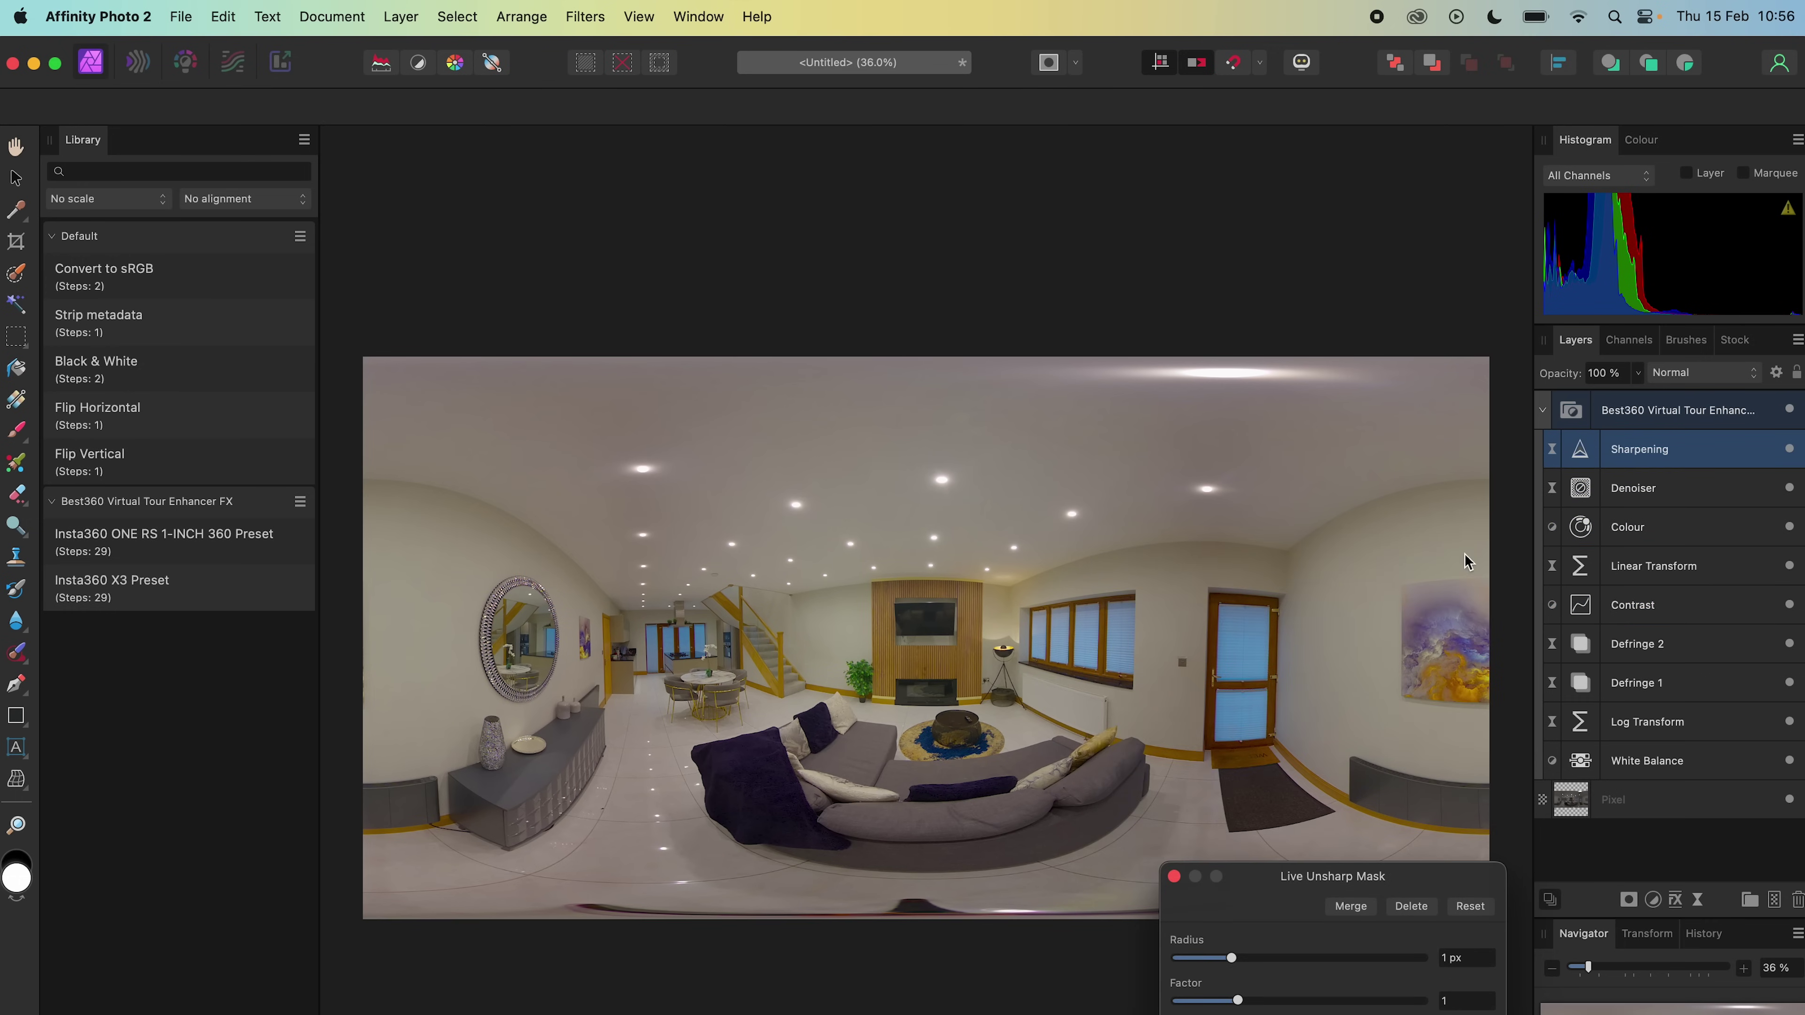
click(1173, 877)
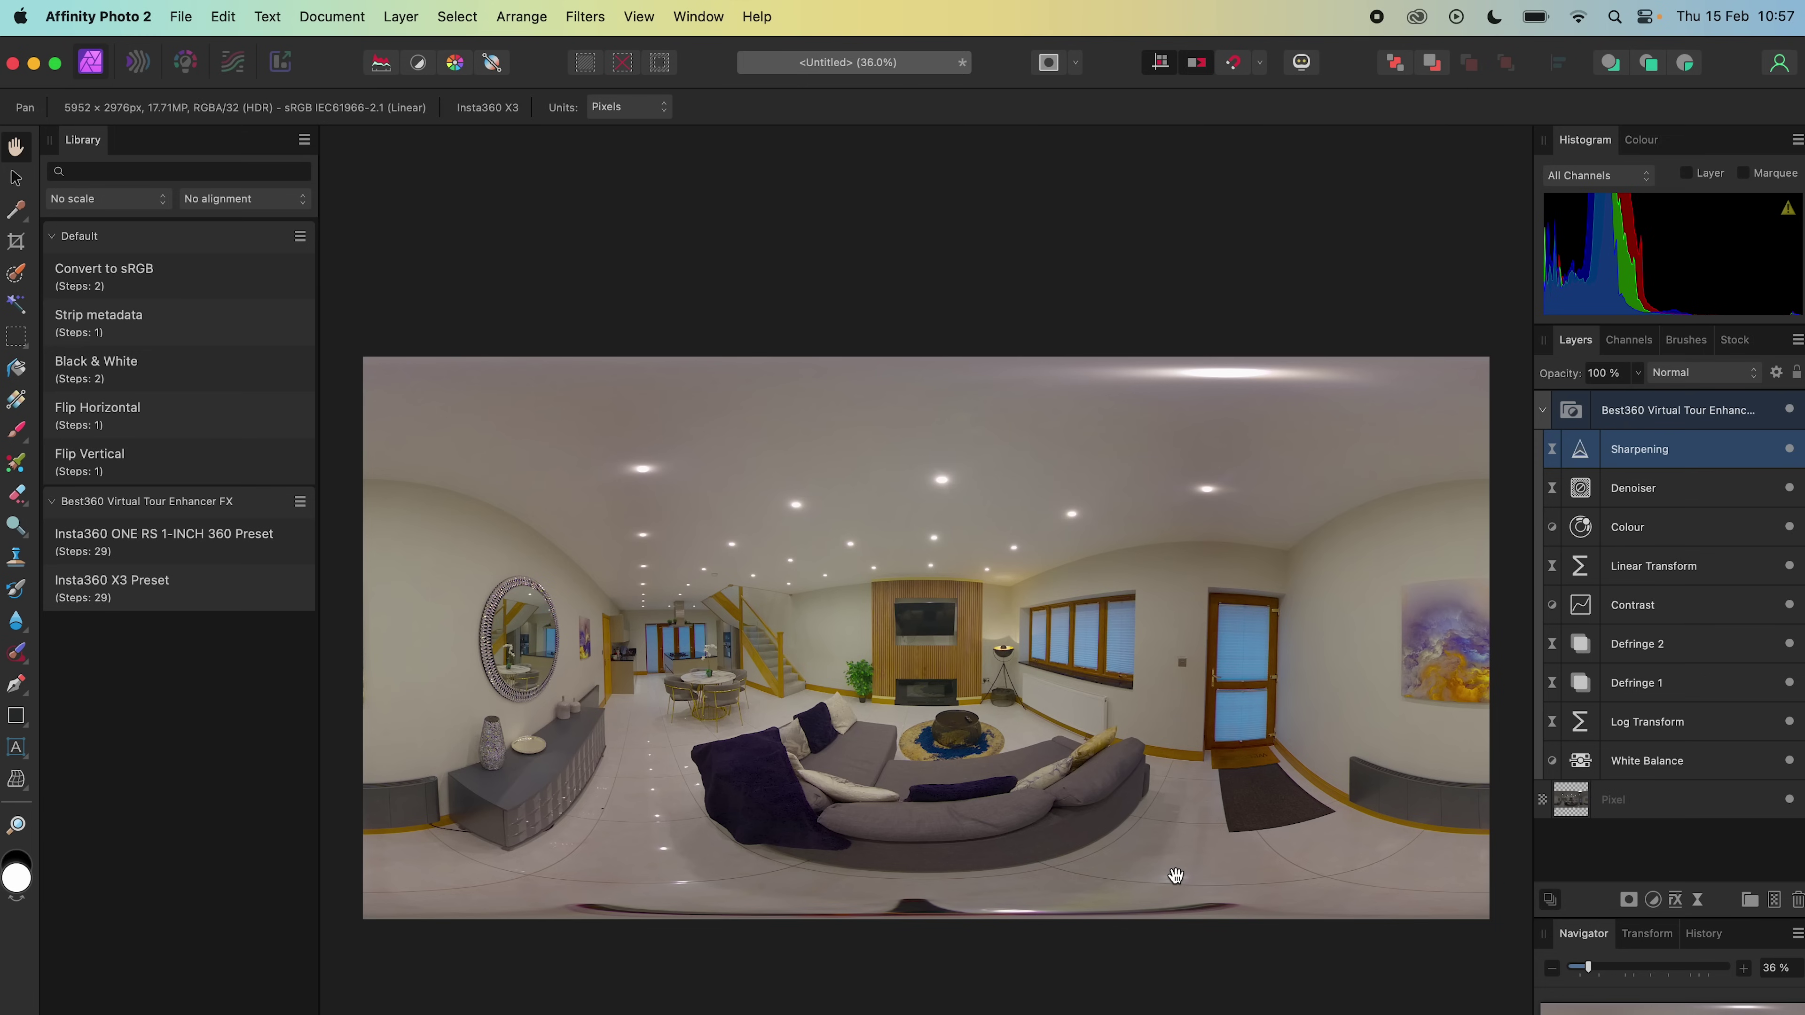
click(1570, 811)
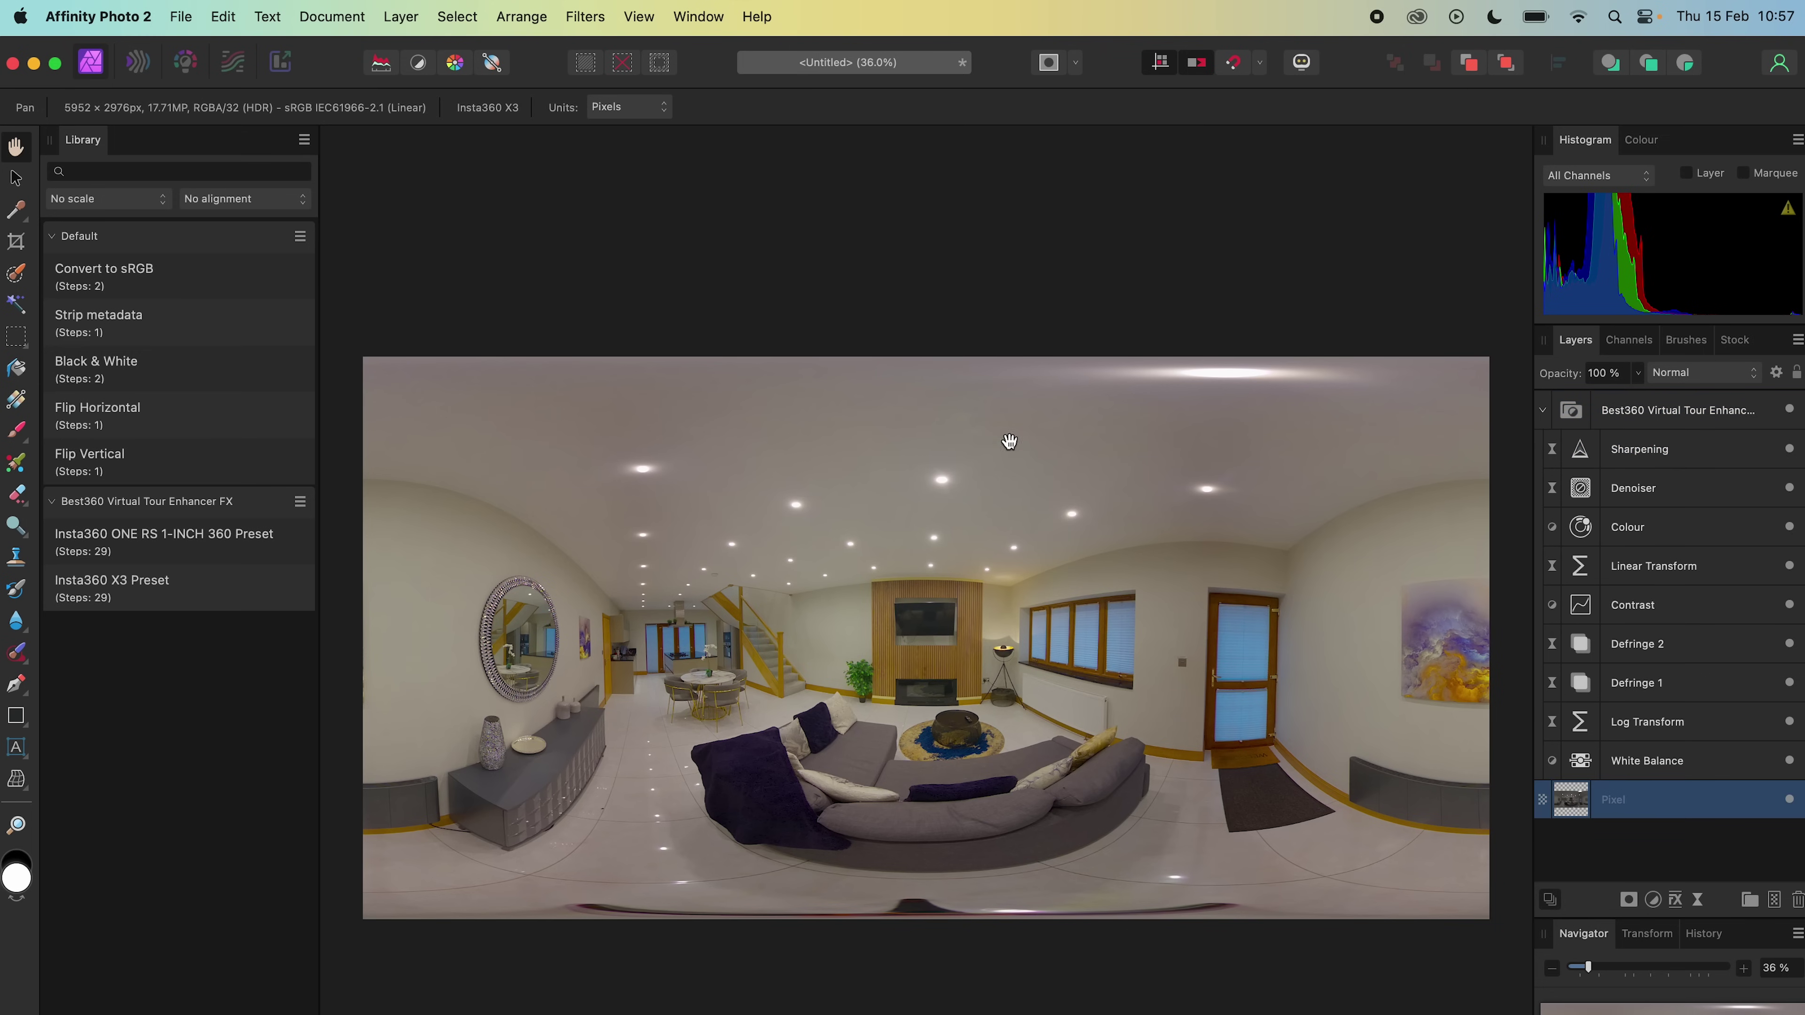
Step: Apply an equirectangular live projection and adjust its heading, settling at 90°
click(400, 17)
mouse_move(674, 459)
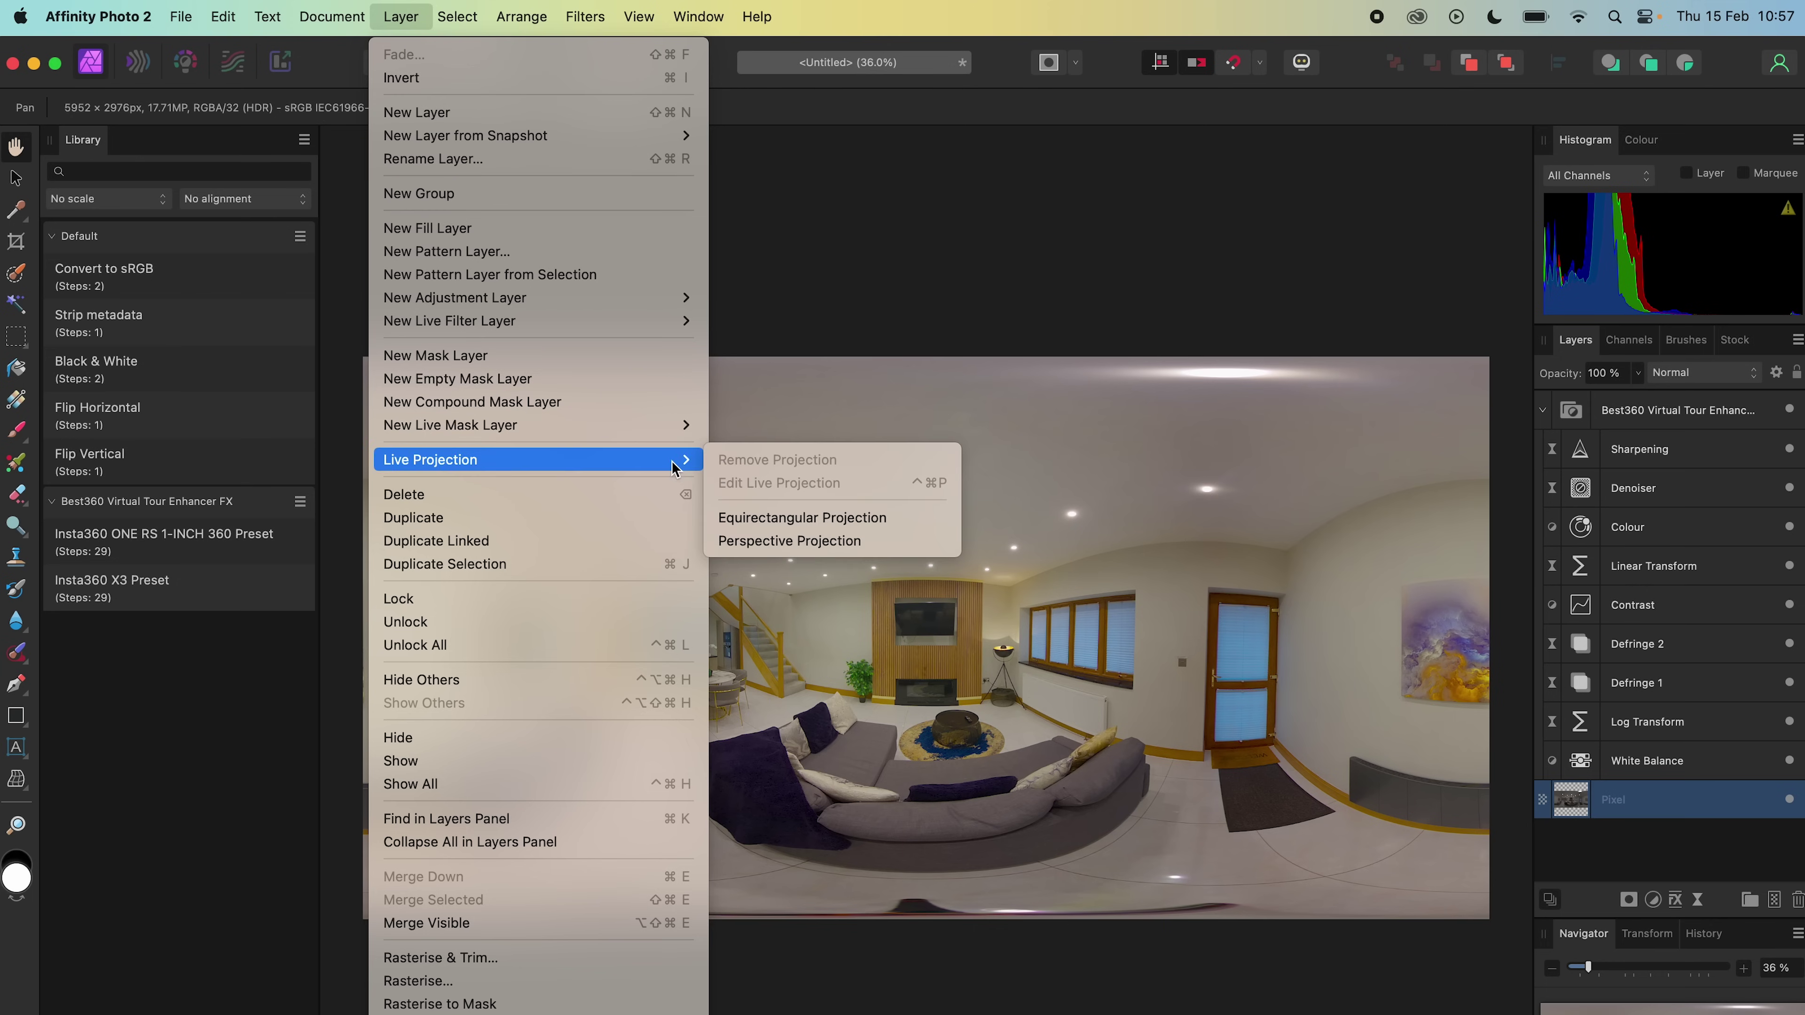
click(825, 517)
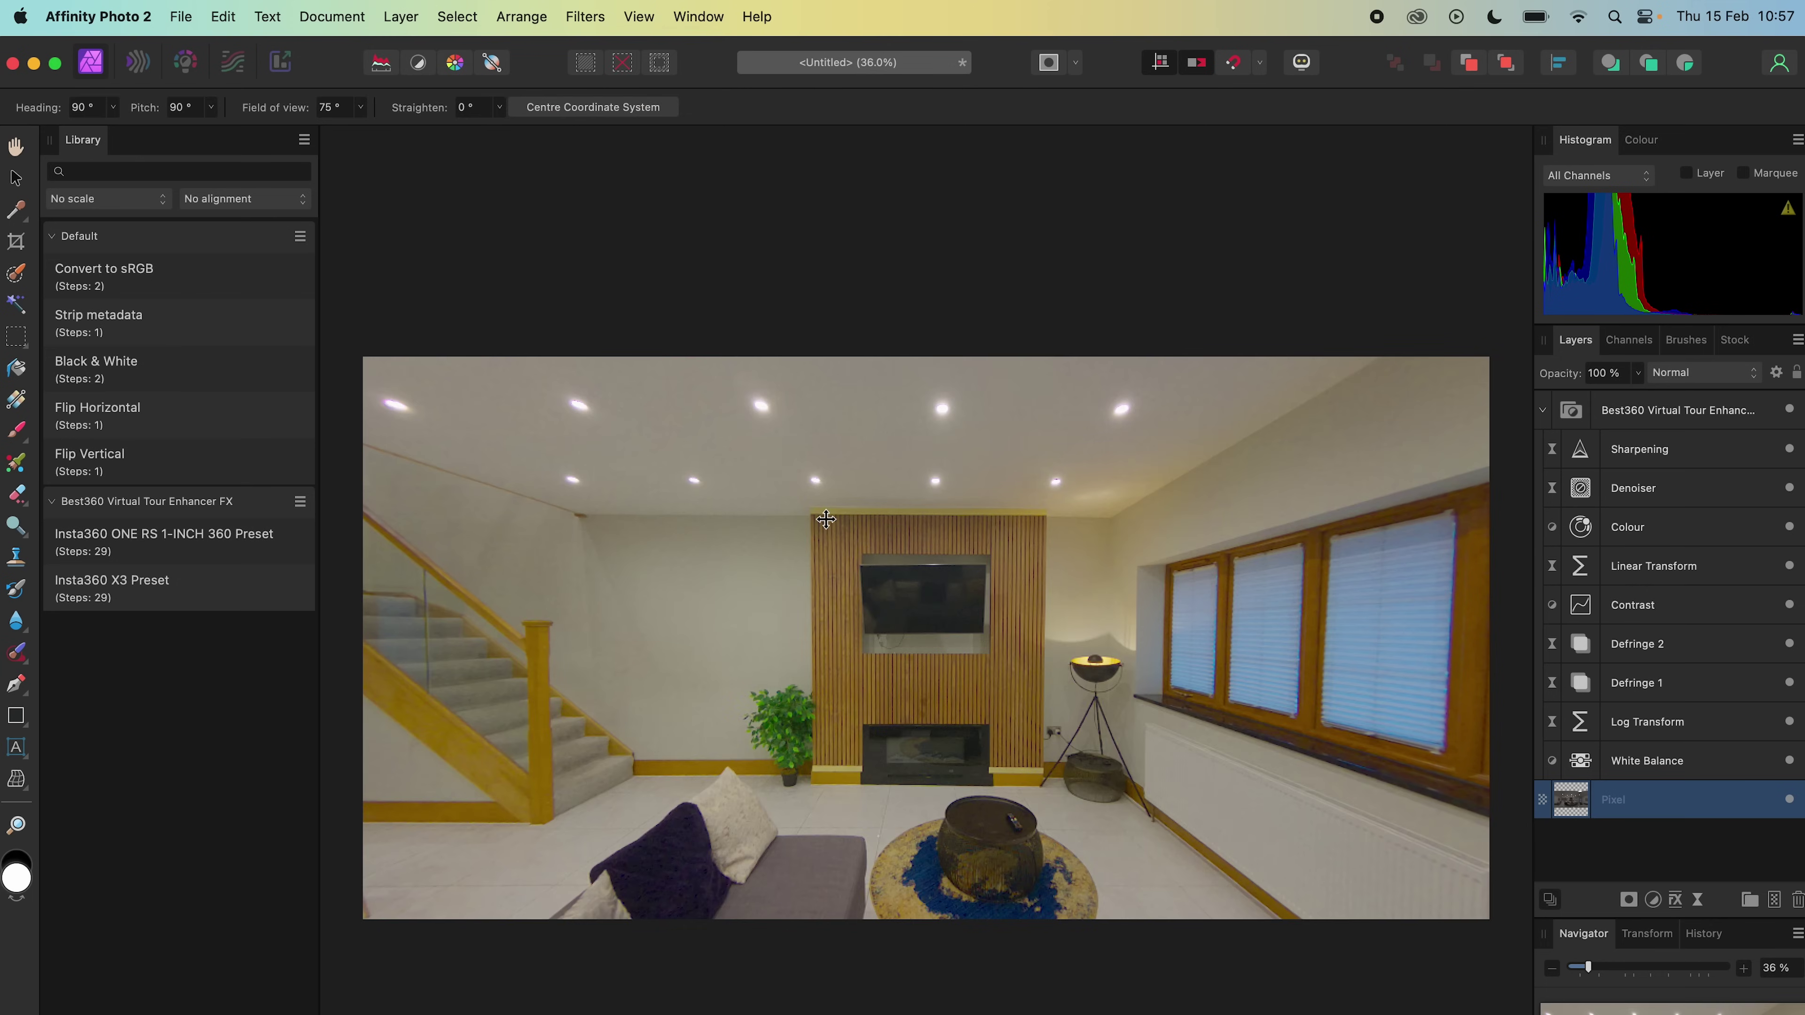
click(112, 107)
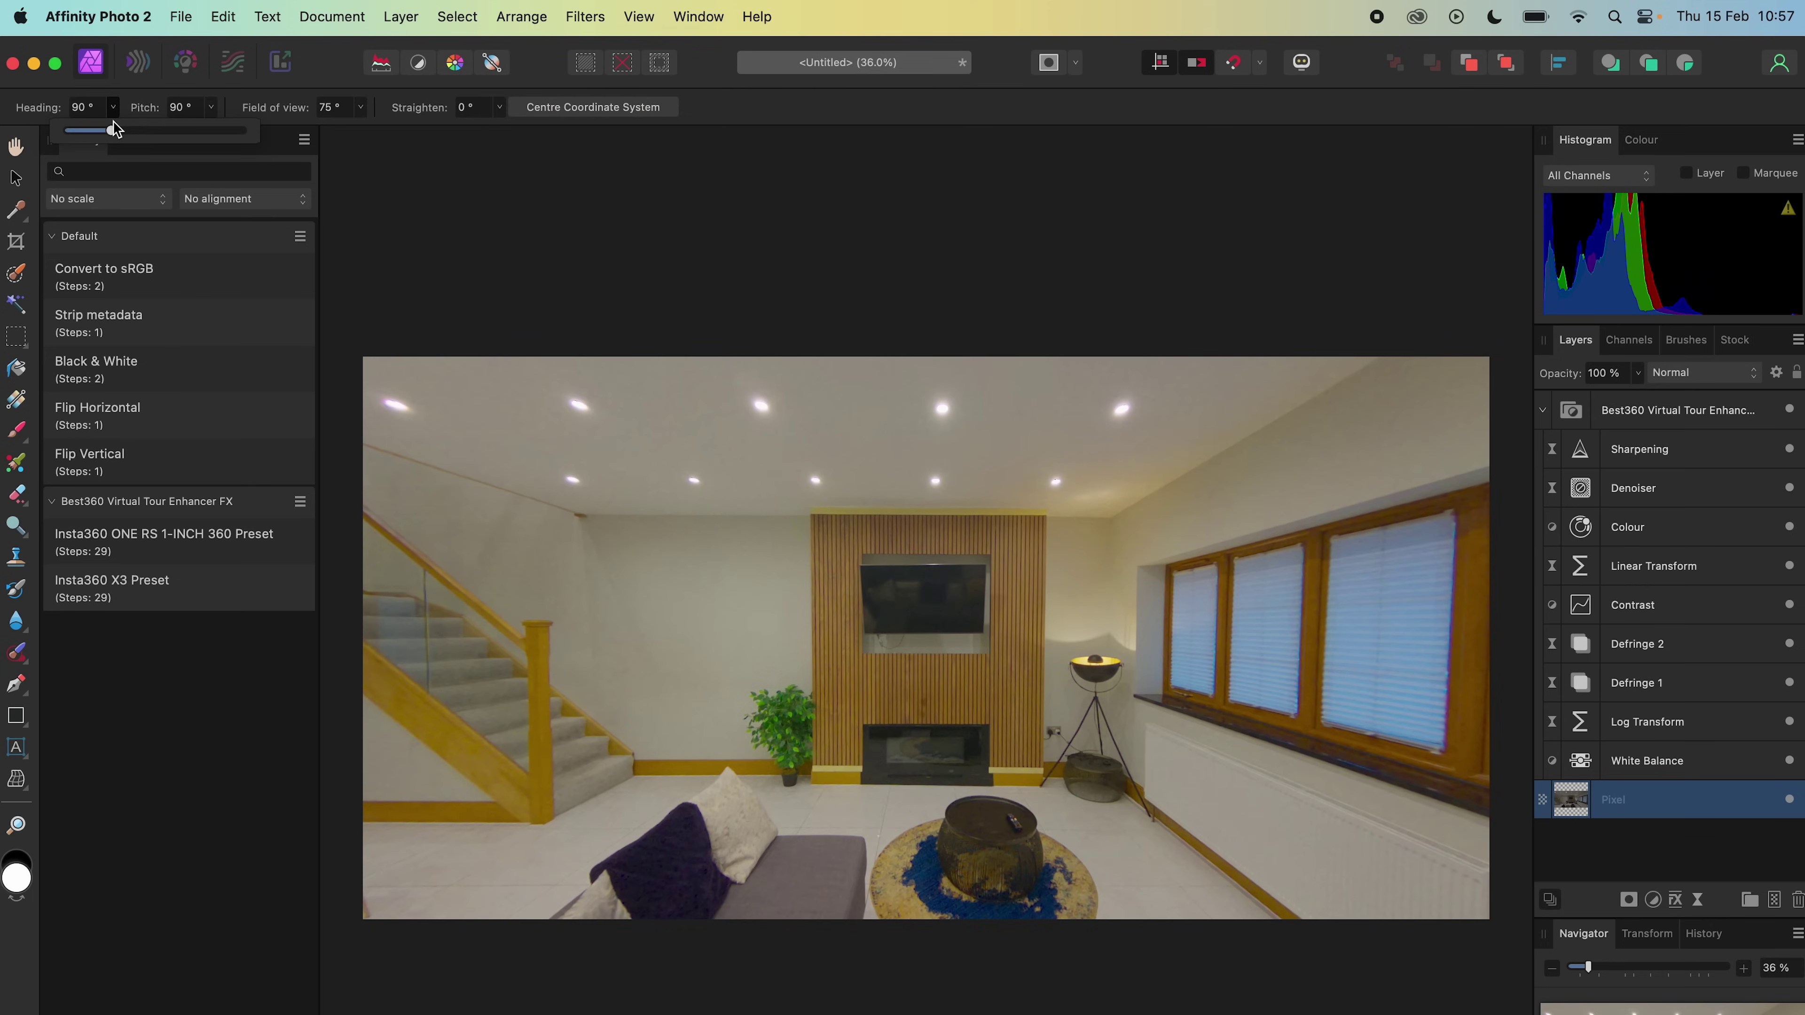
drag(112, 129, 147, 132)
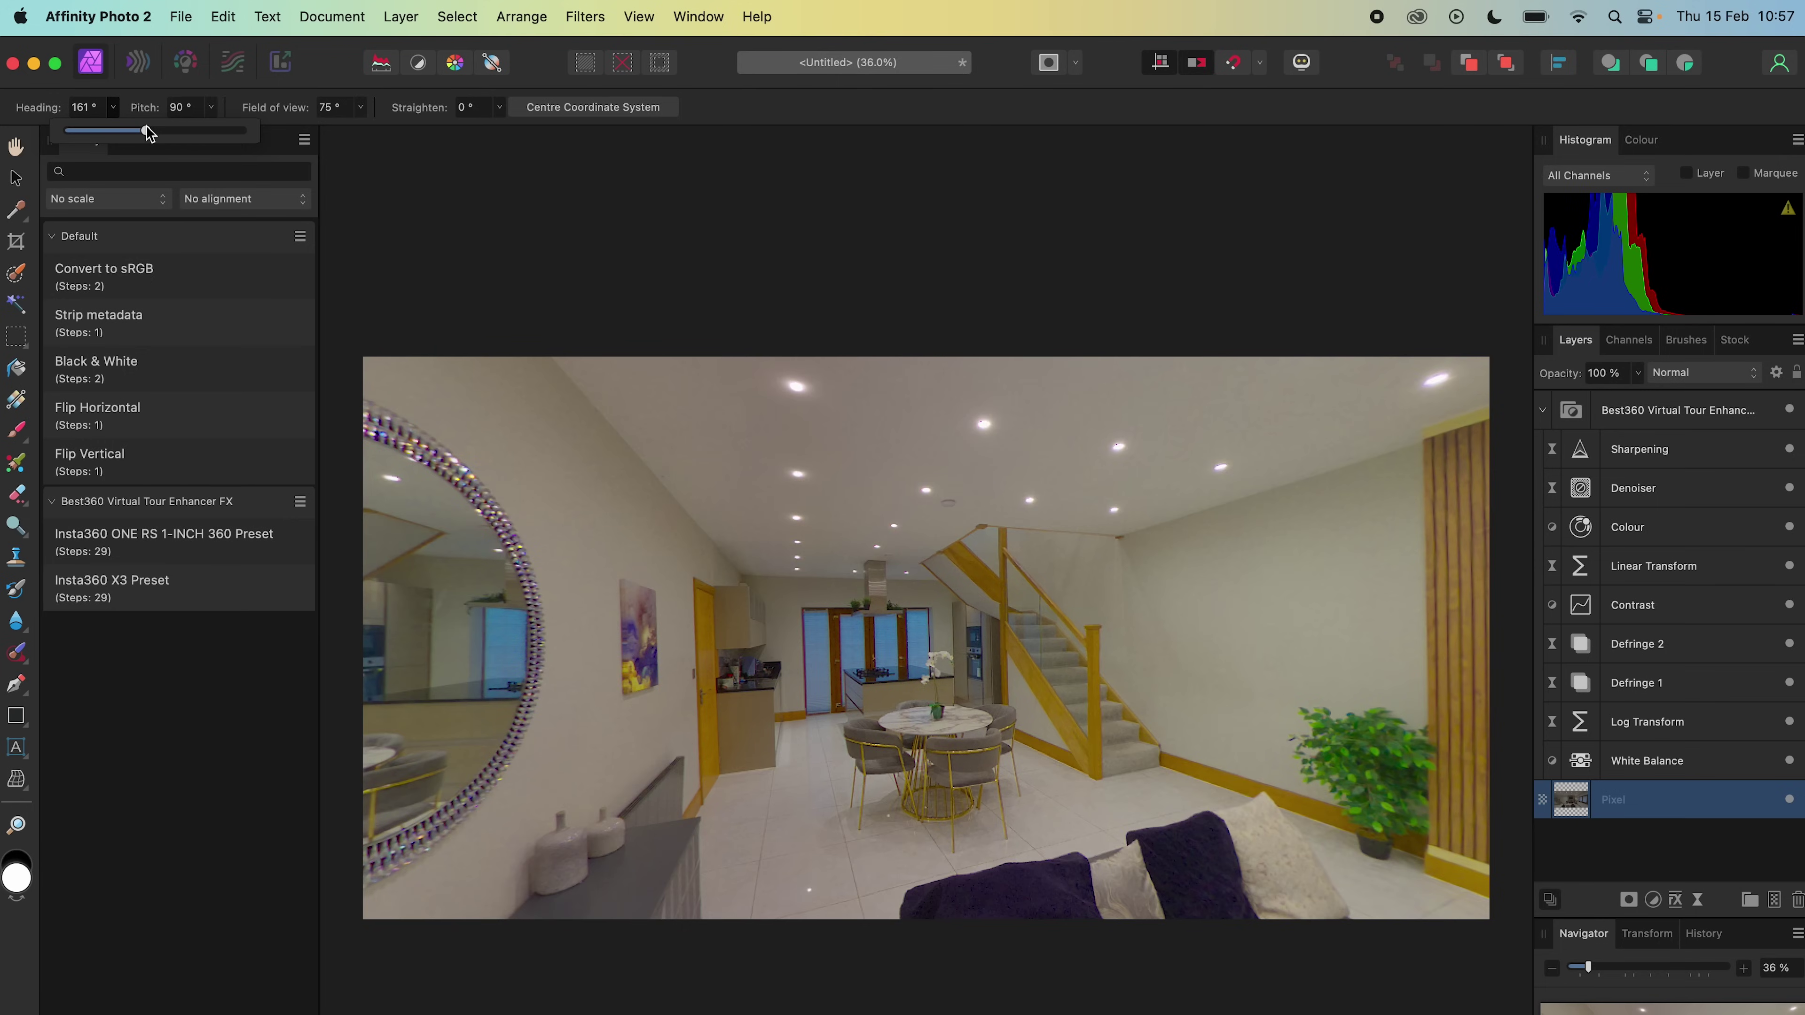
click(589, 108)
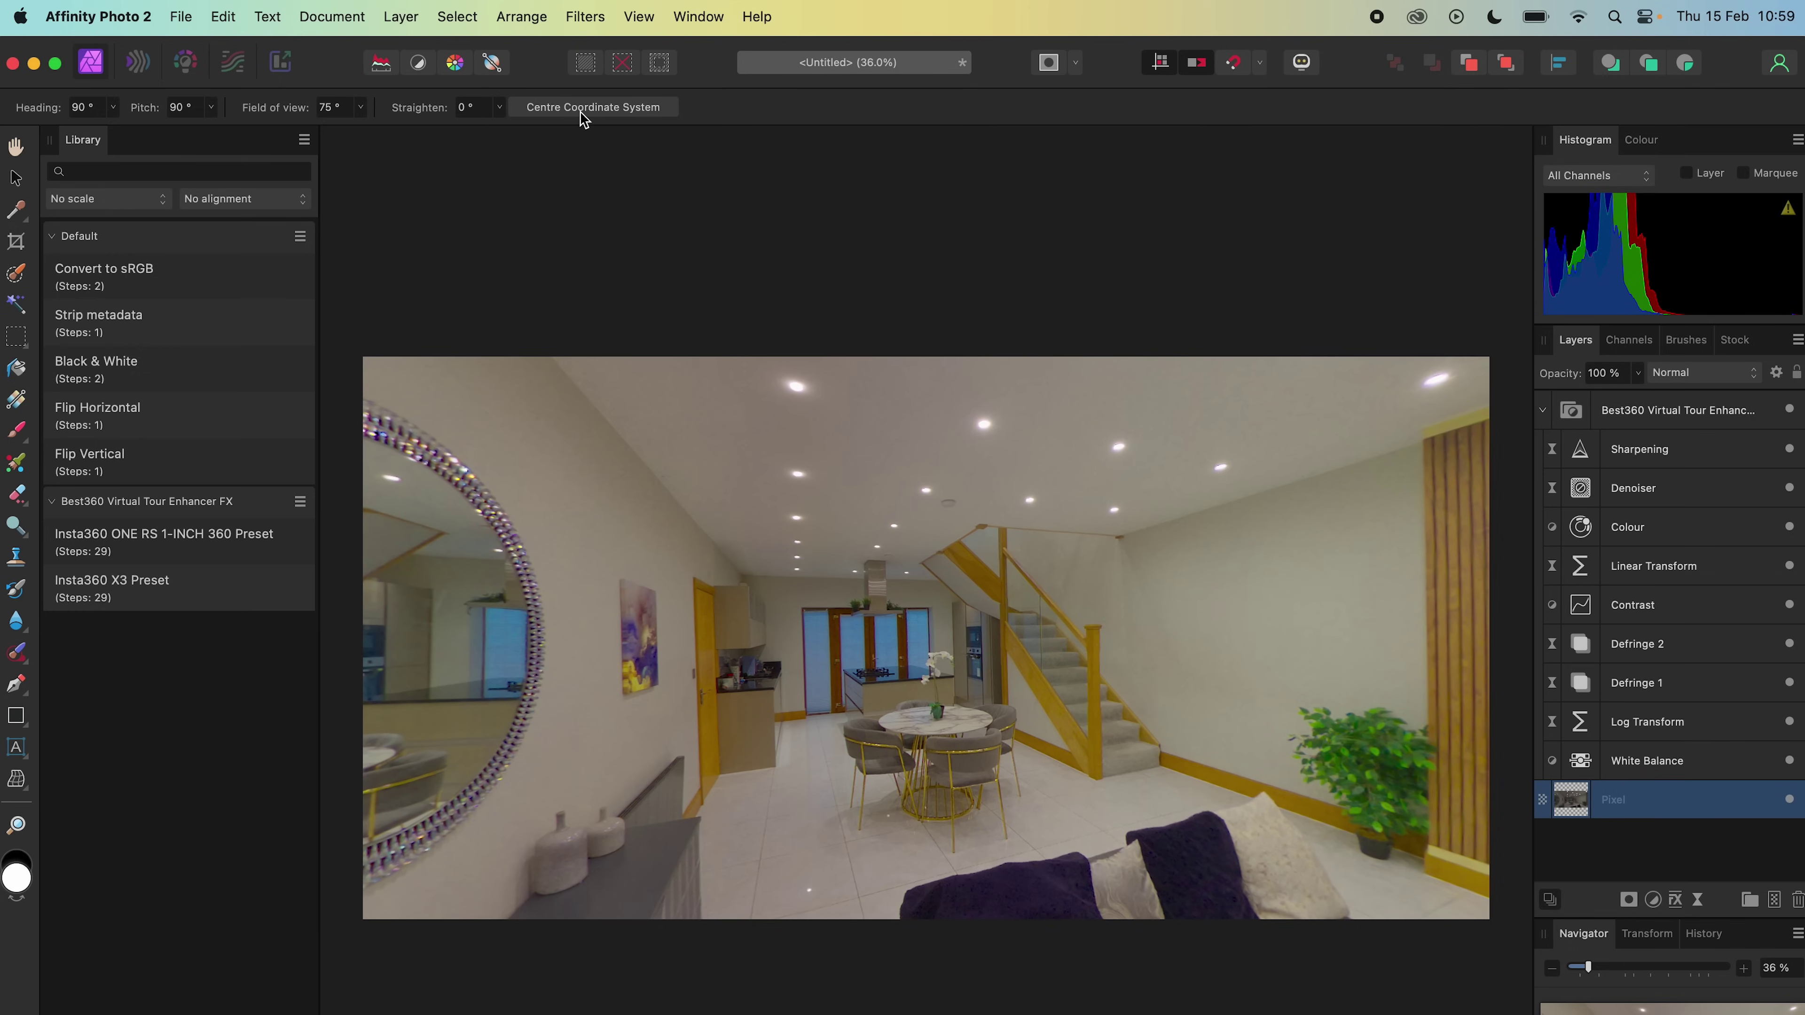
Step: Re-enter live projection editing and tilt the pitch down to view the floor
click(400, 17)
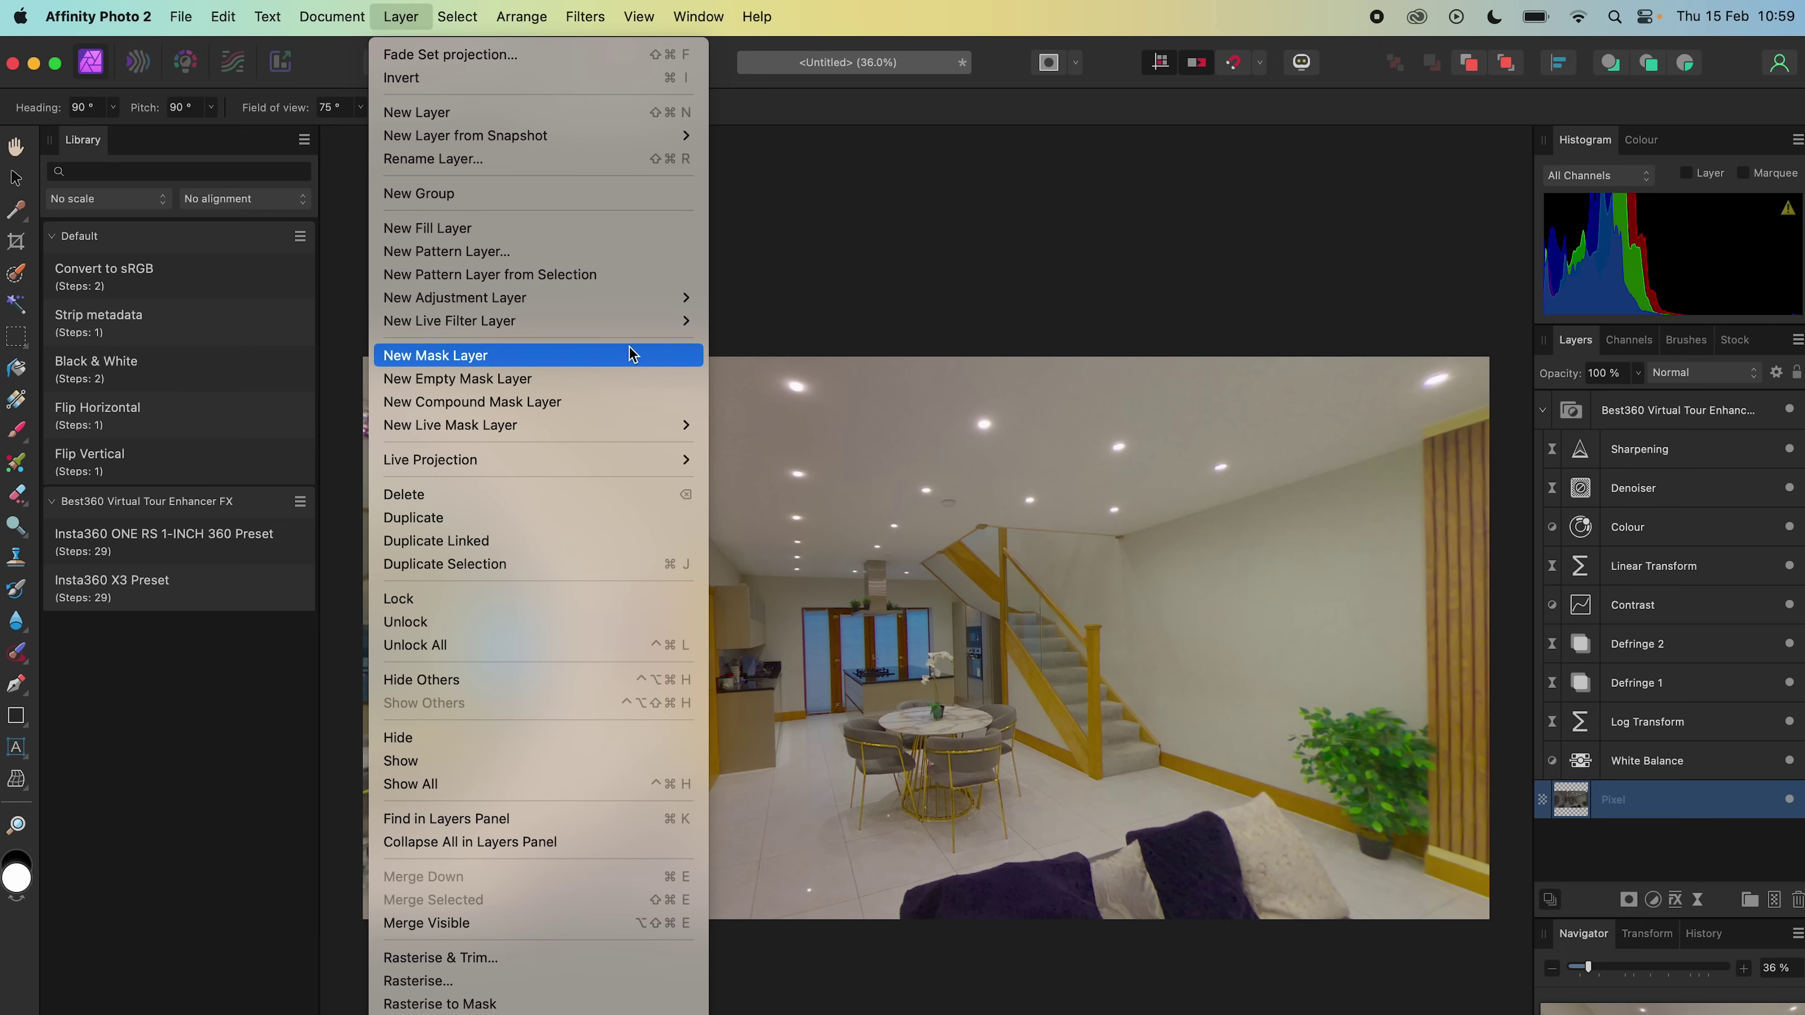
mouse_move(686, 456)
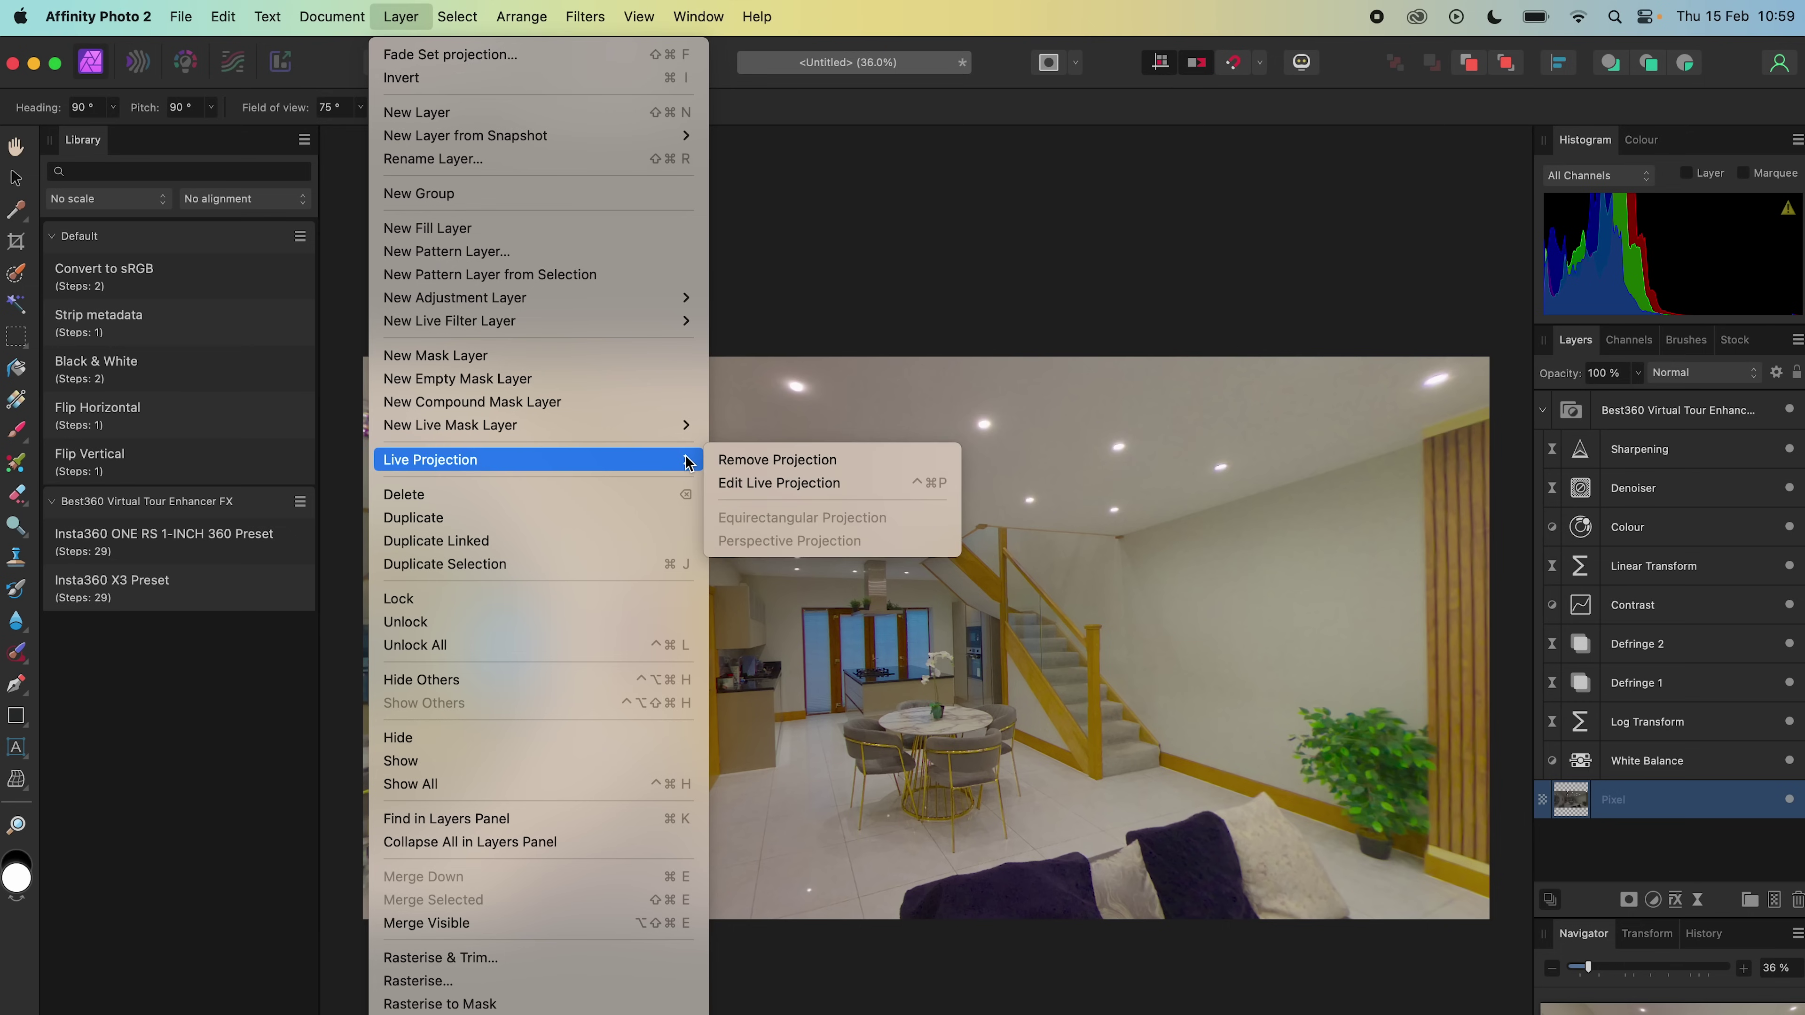
click(772, 483)
click(212, 106)
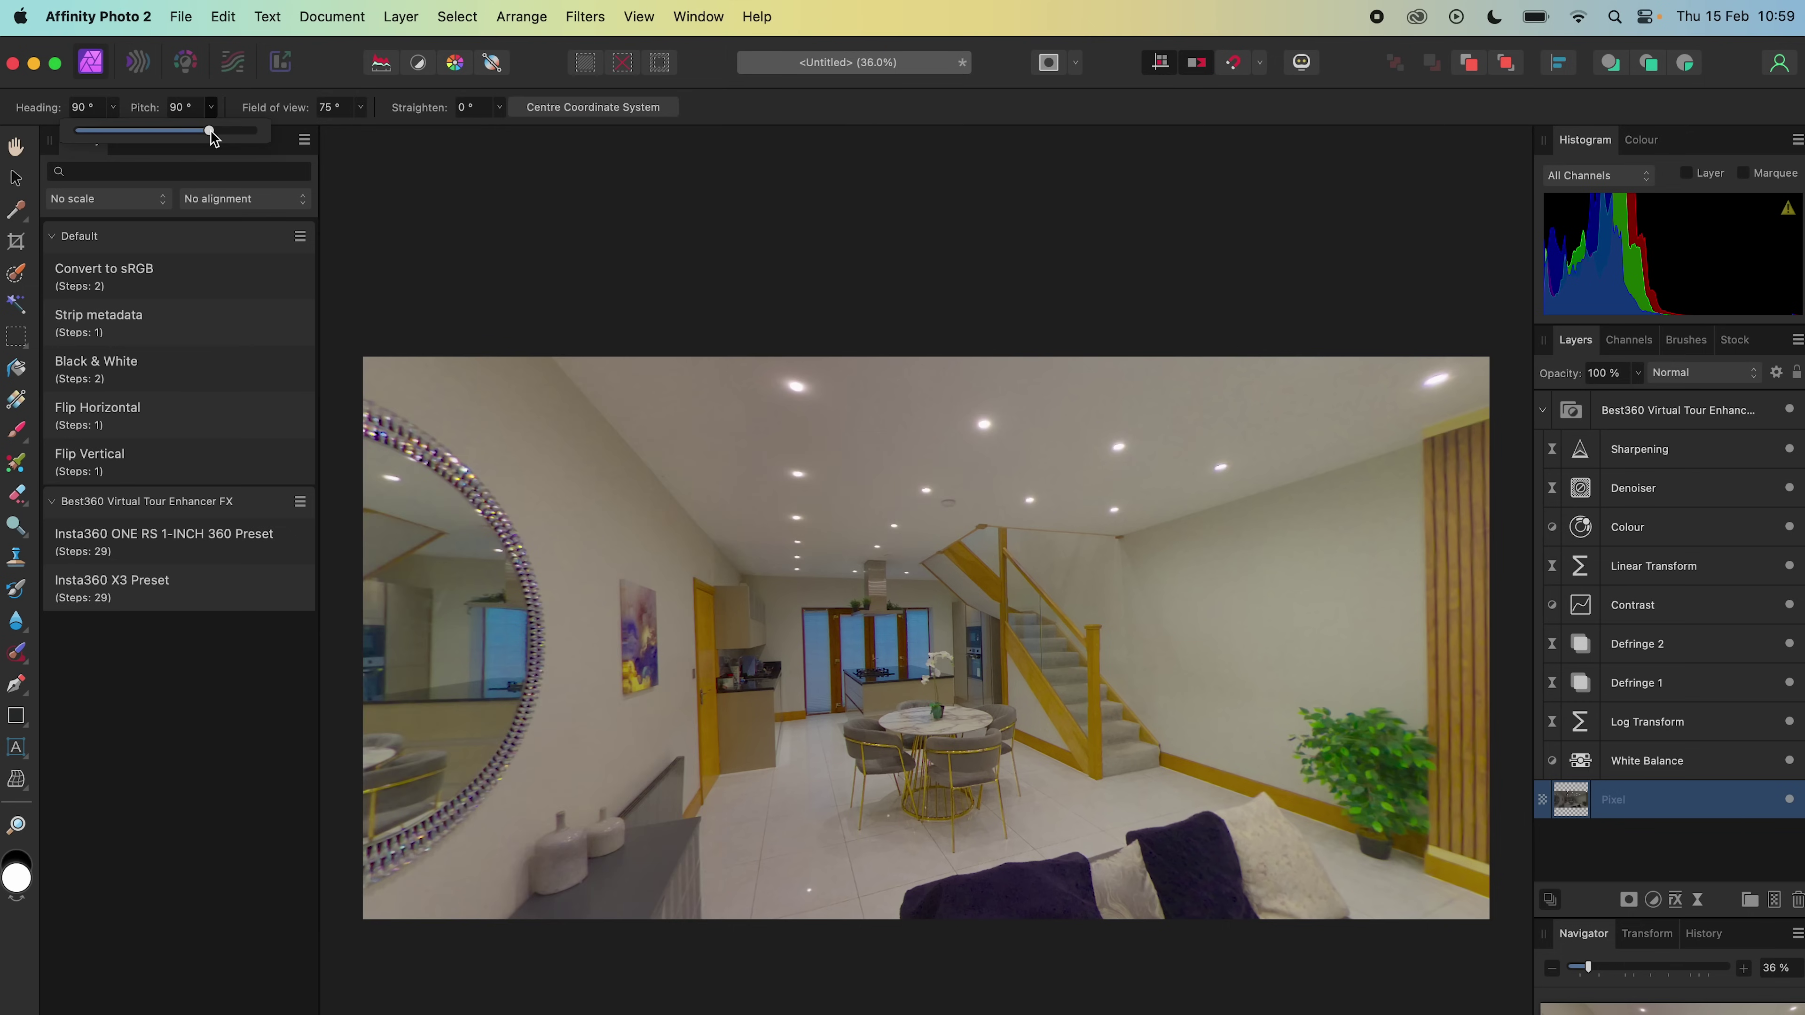
drag(208, 130, 253, 130)
Step: Paint out the tripod with a 170 px Inpainting Brush
click(29, 653)
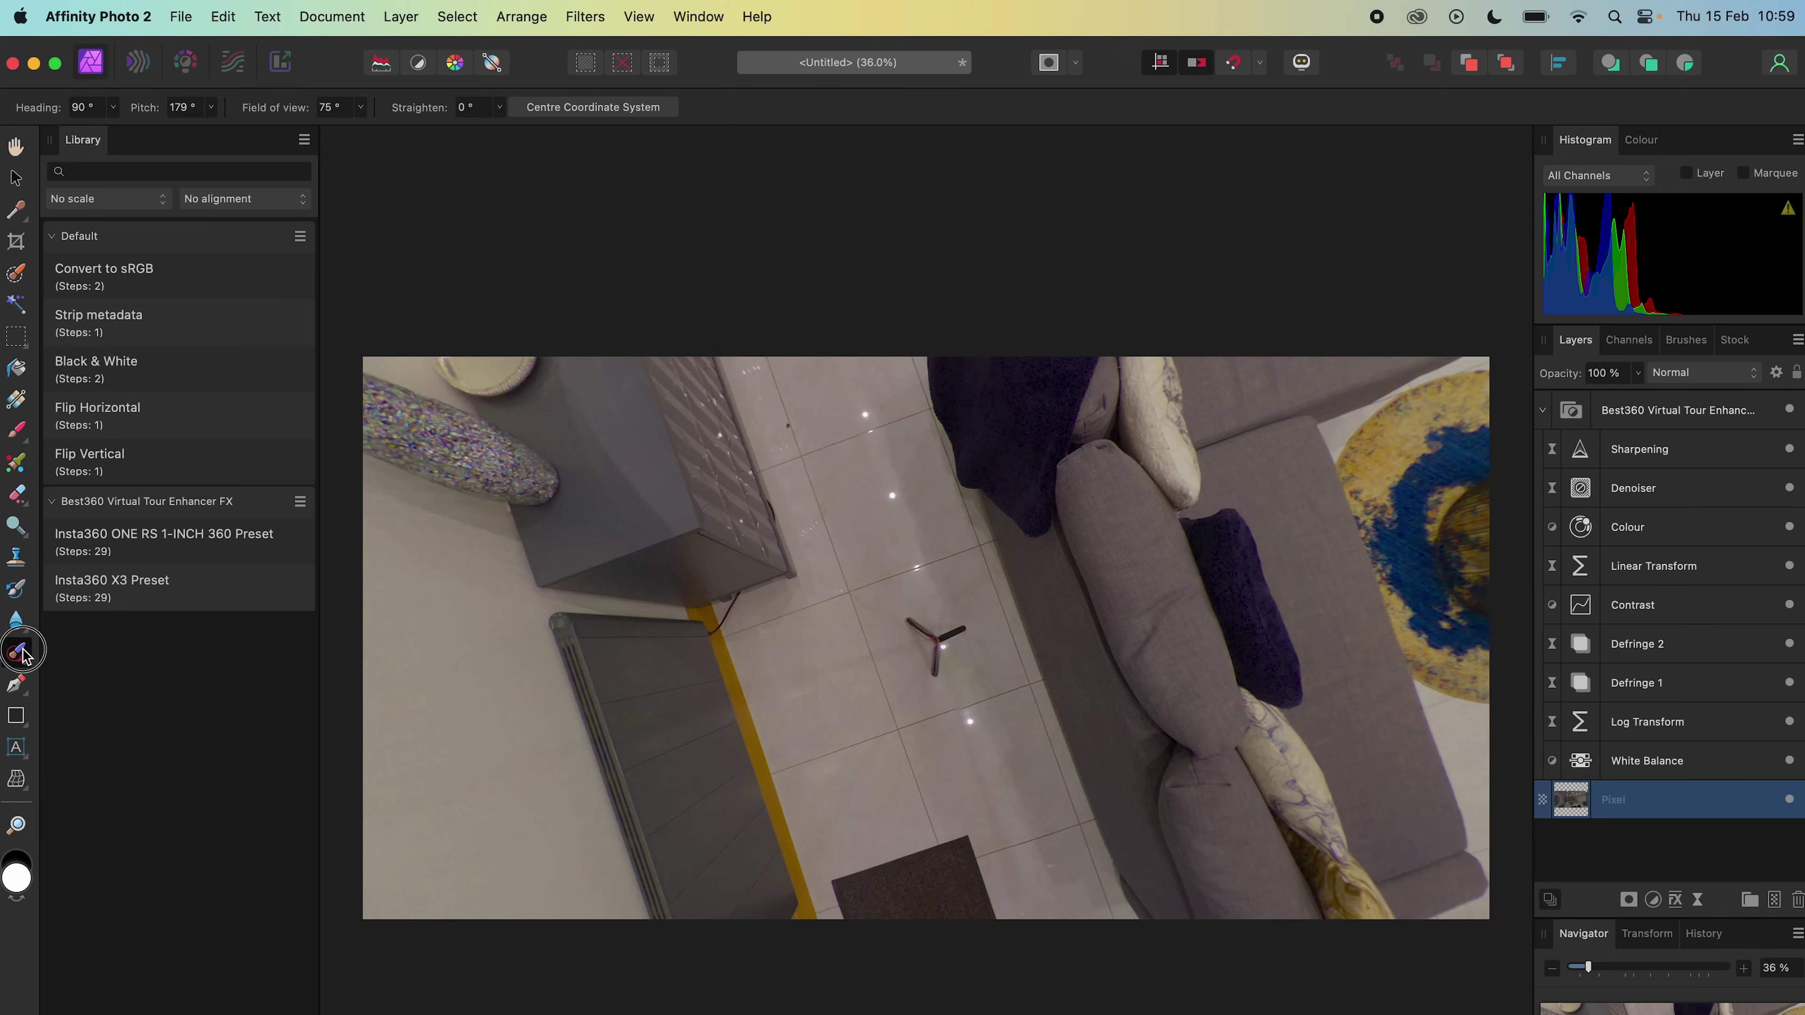
click(155, 737)
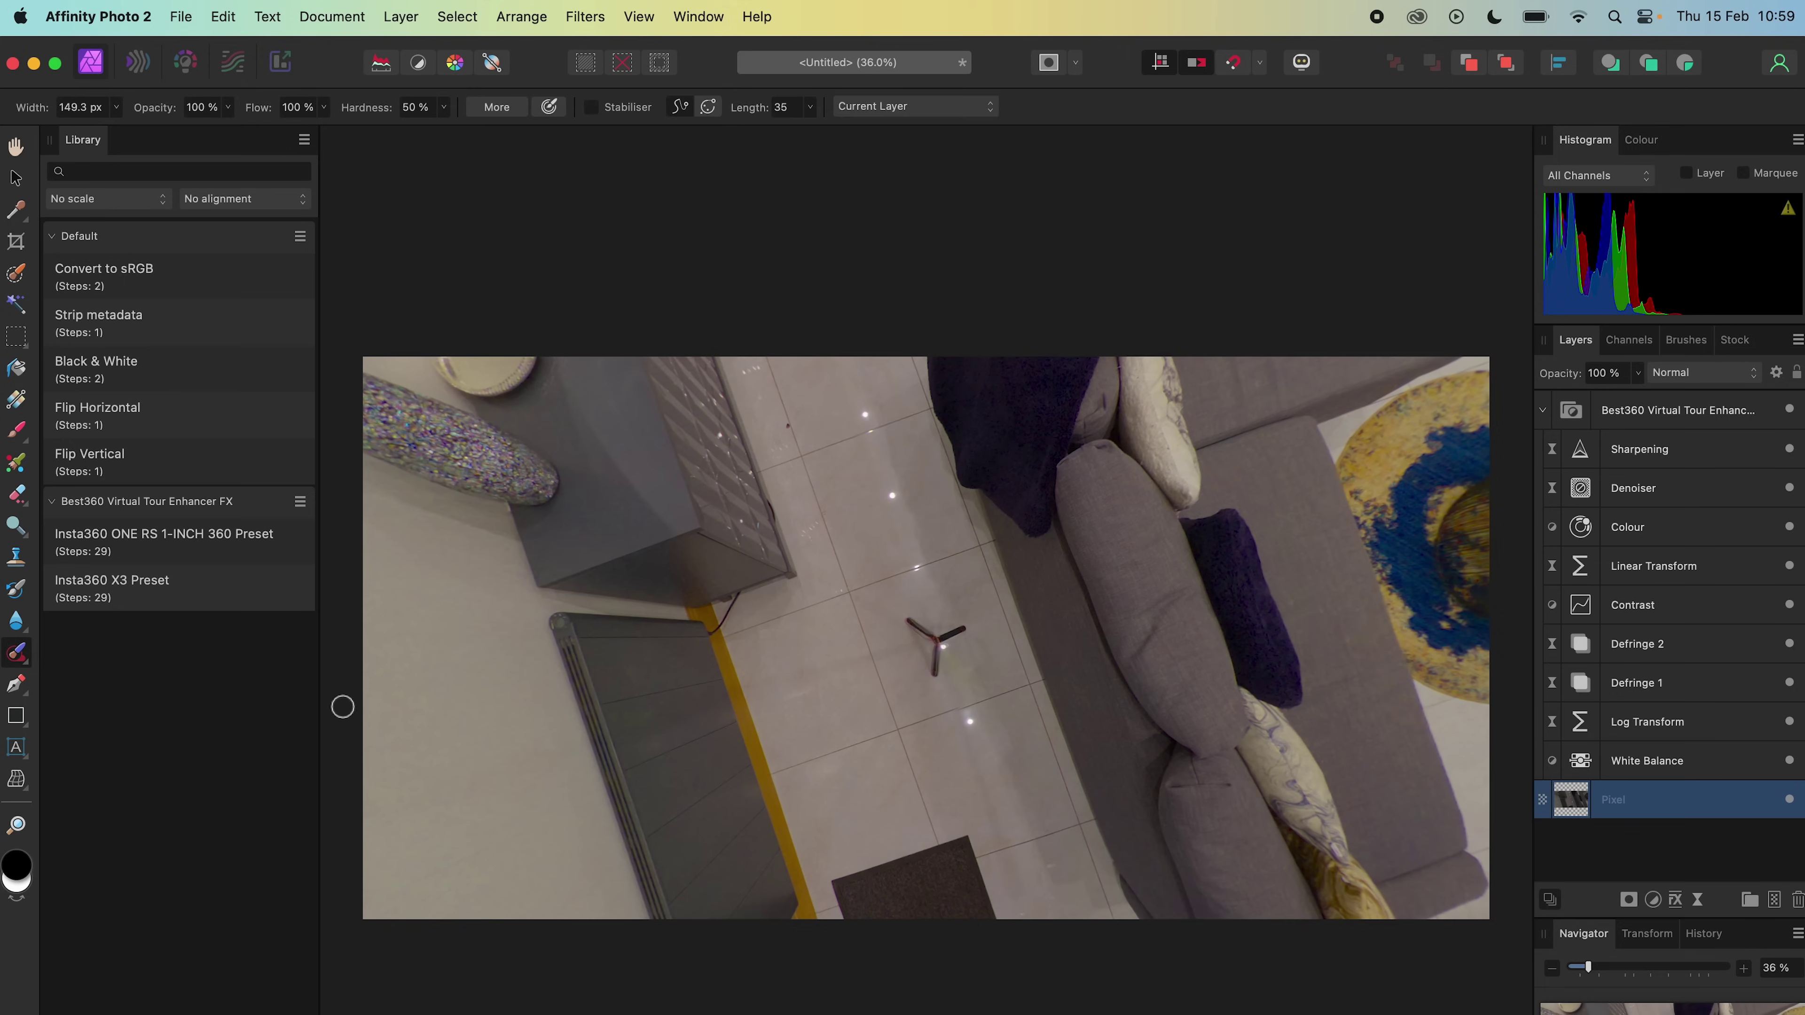
click(116, 108)
drag(114, 129, 121, 134)
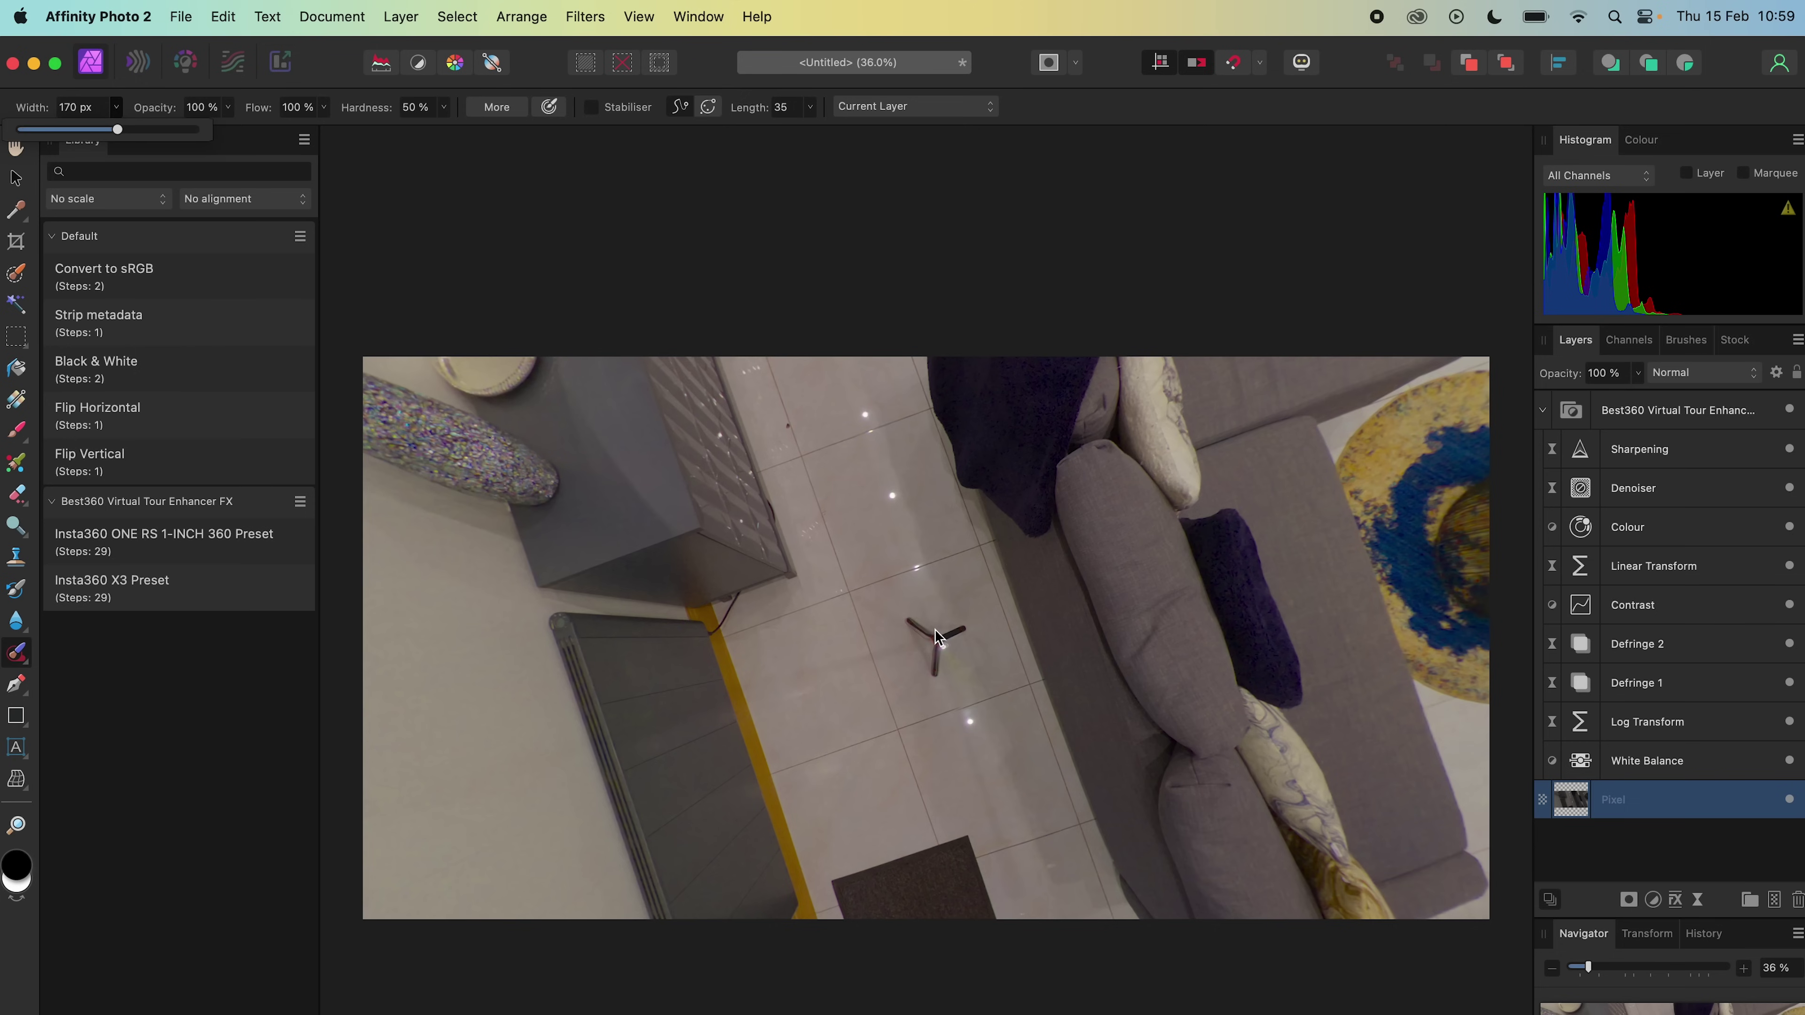
click(926, 643)
mouse_move(903, 617)
mouse_down()
mouse_move(939, 667)
mouse_move(969, 627)
mouse_move(930, 667)
mouse_up()
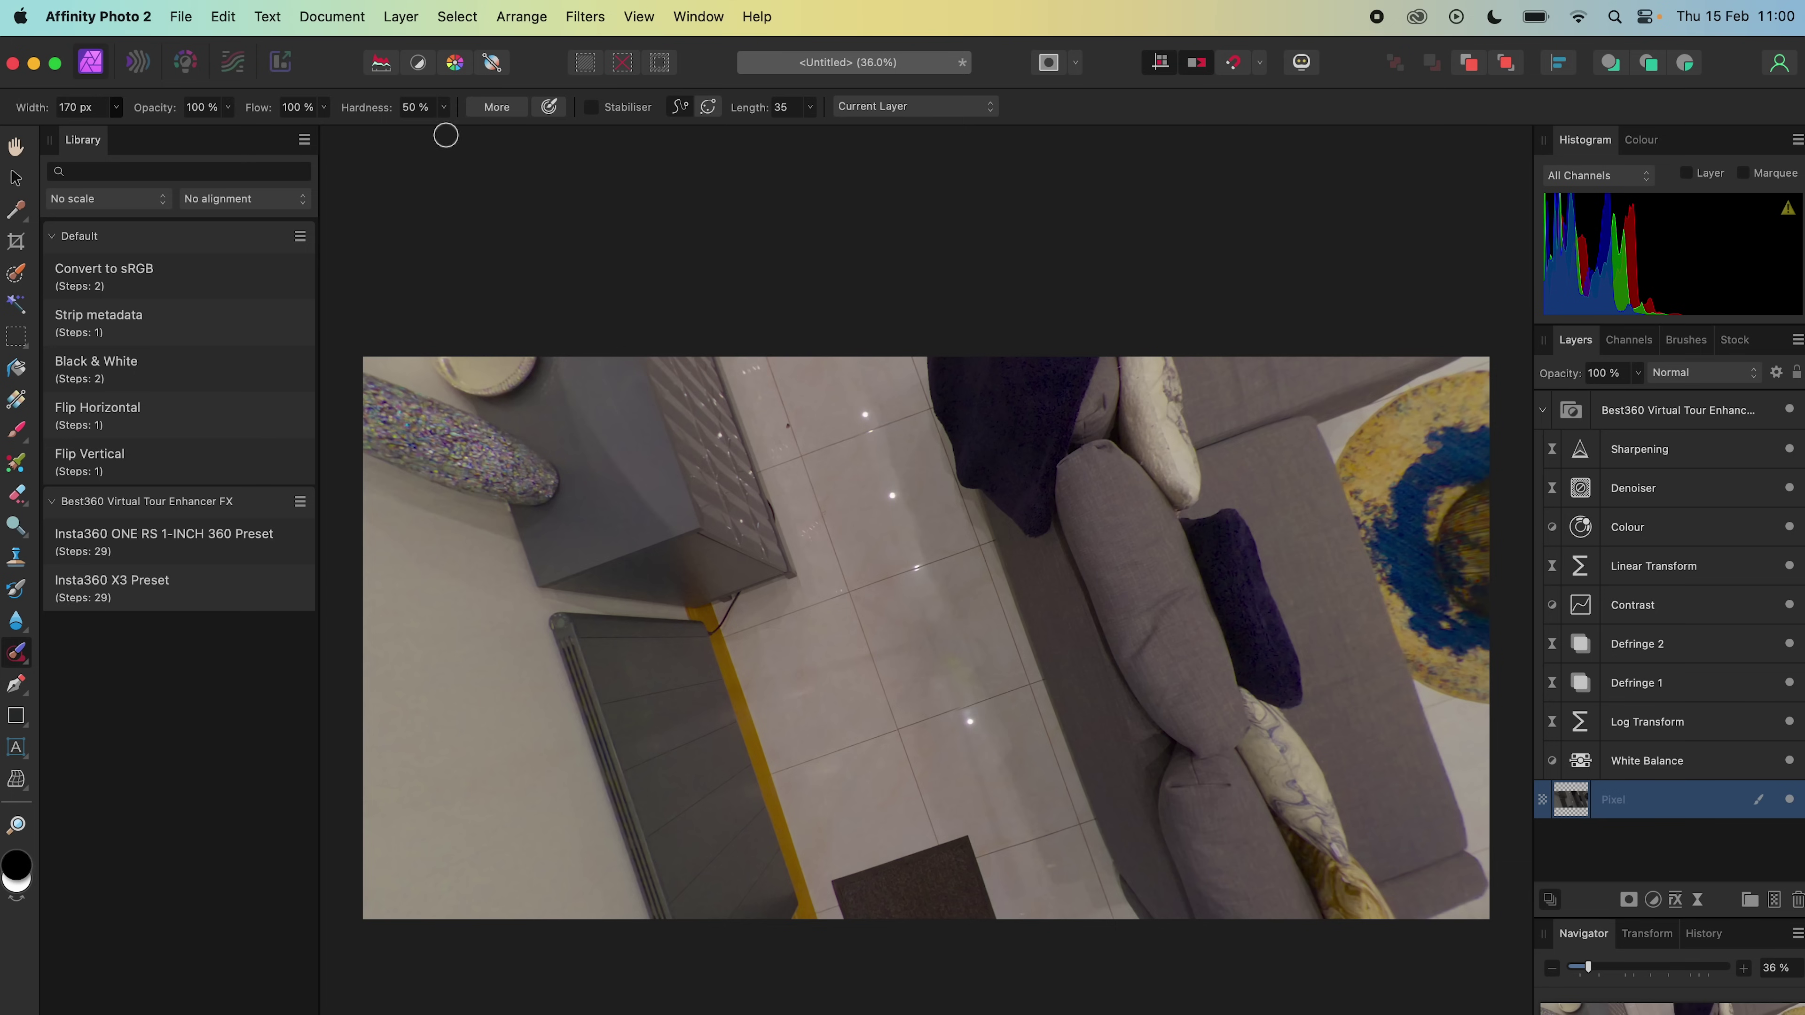
click(401, 16)
Step: Remove the live projection and set up a JPEG export at Best quality
mouse_move(676, 457)
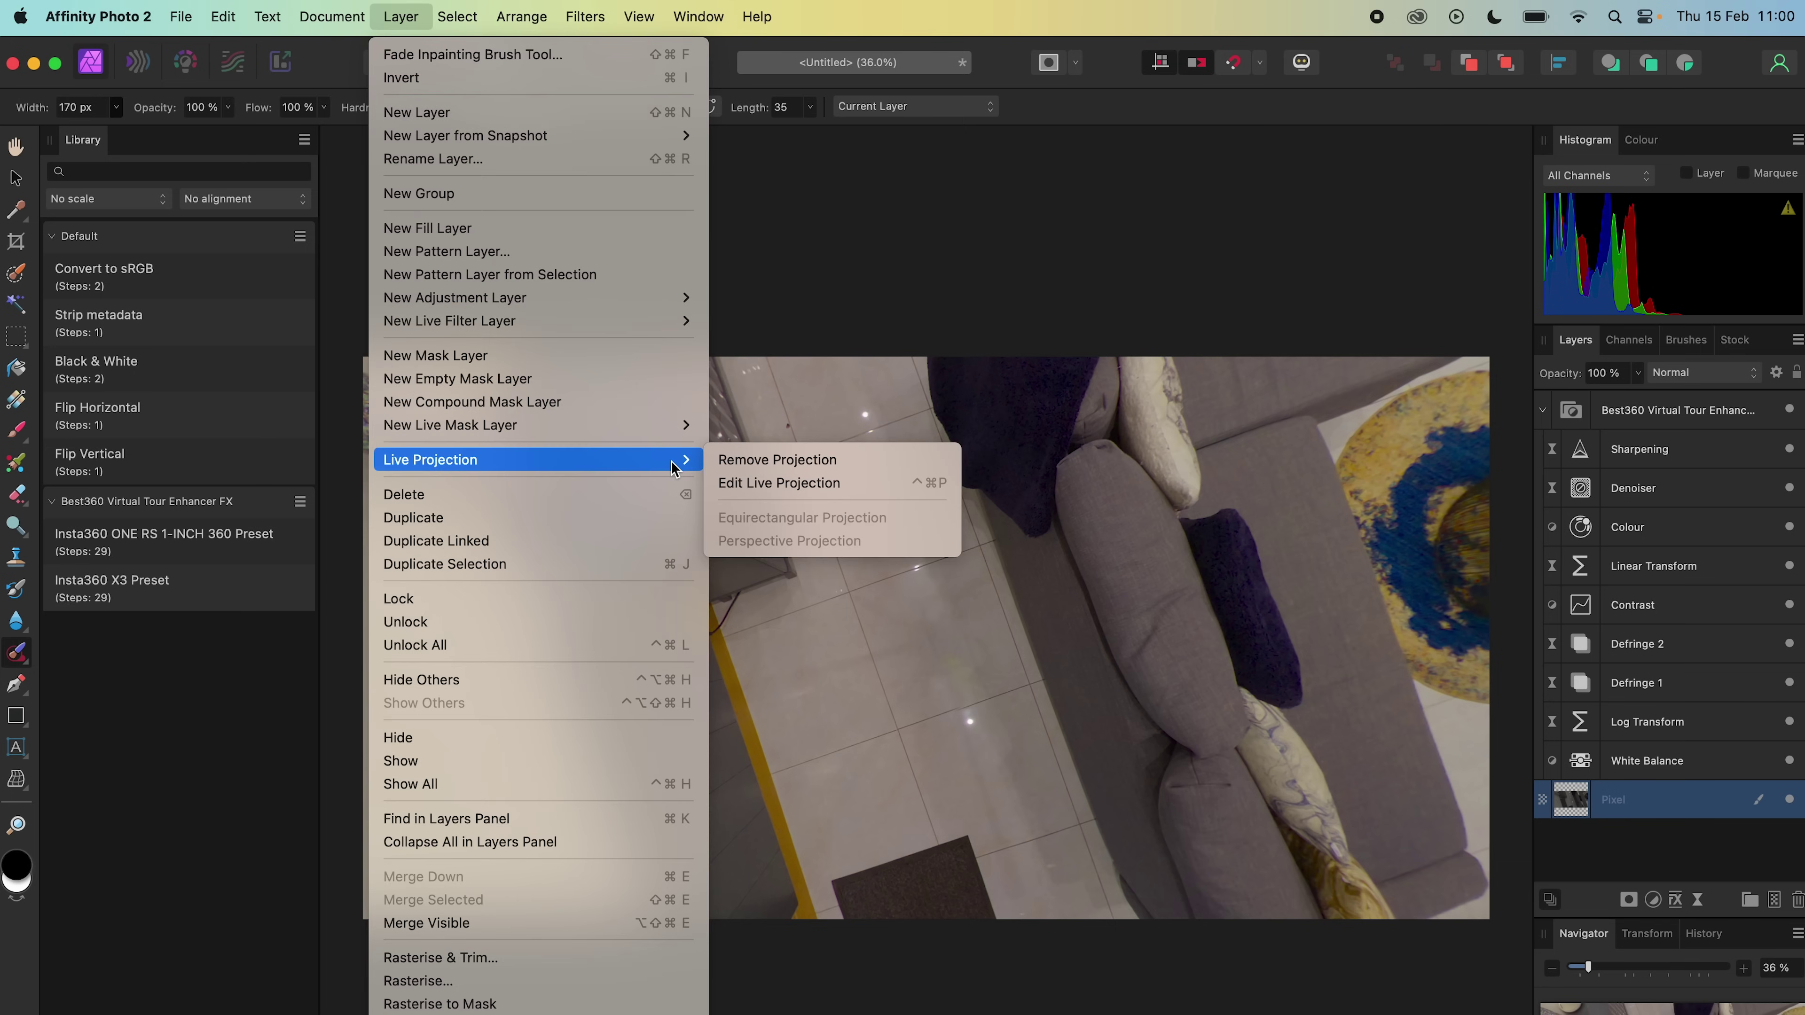
click(727, 461)
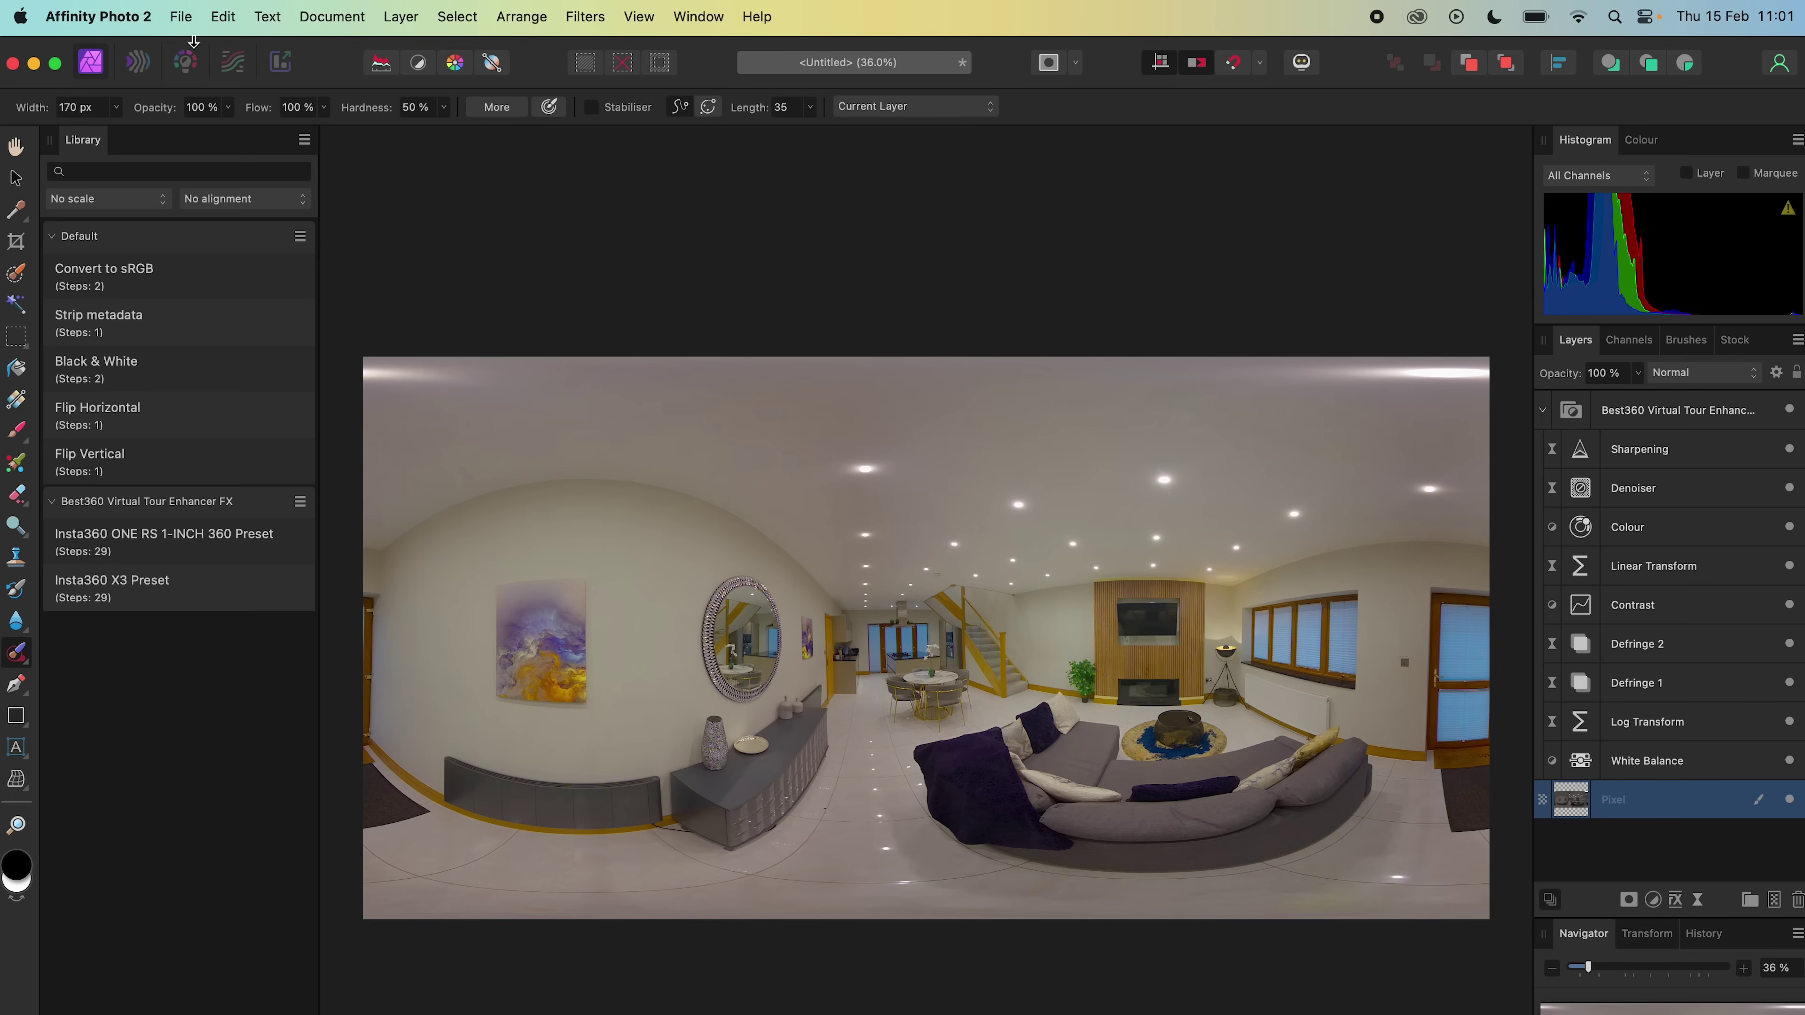
click(181, 17)
click(316, 635)
click(1015, 196)
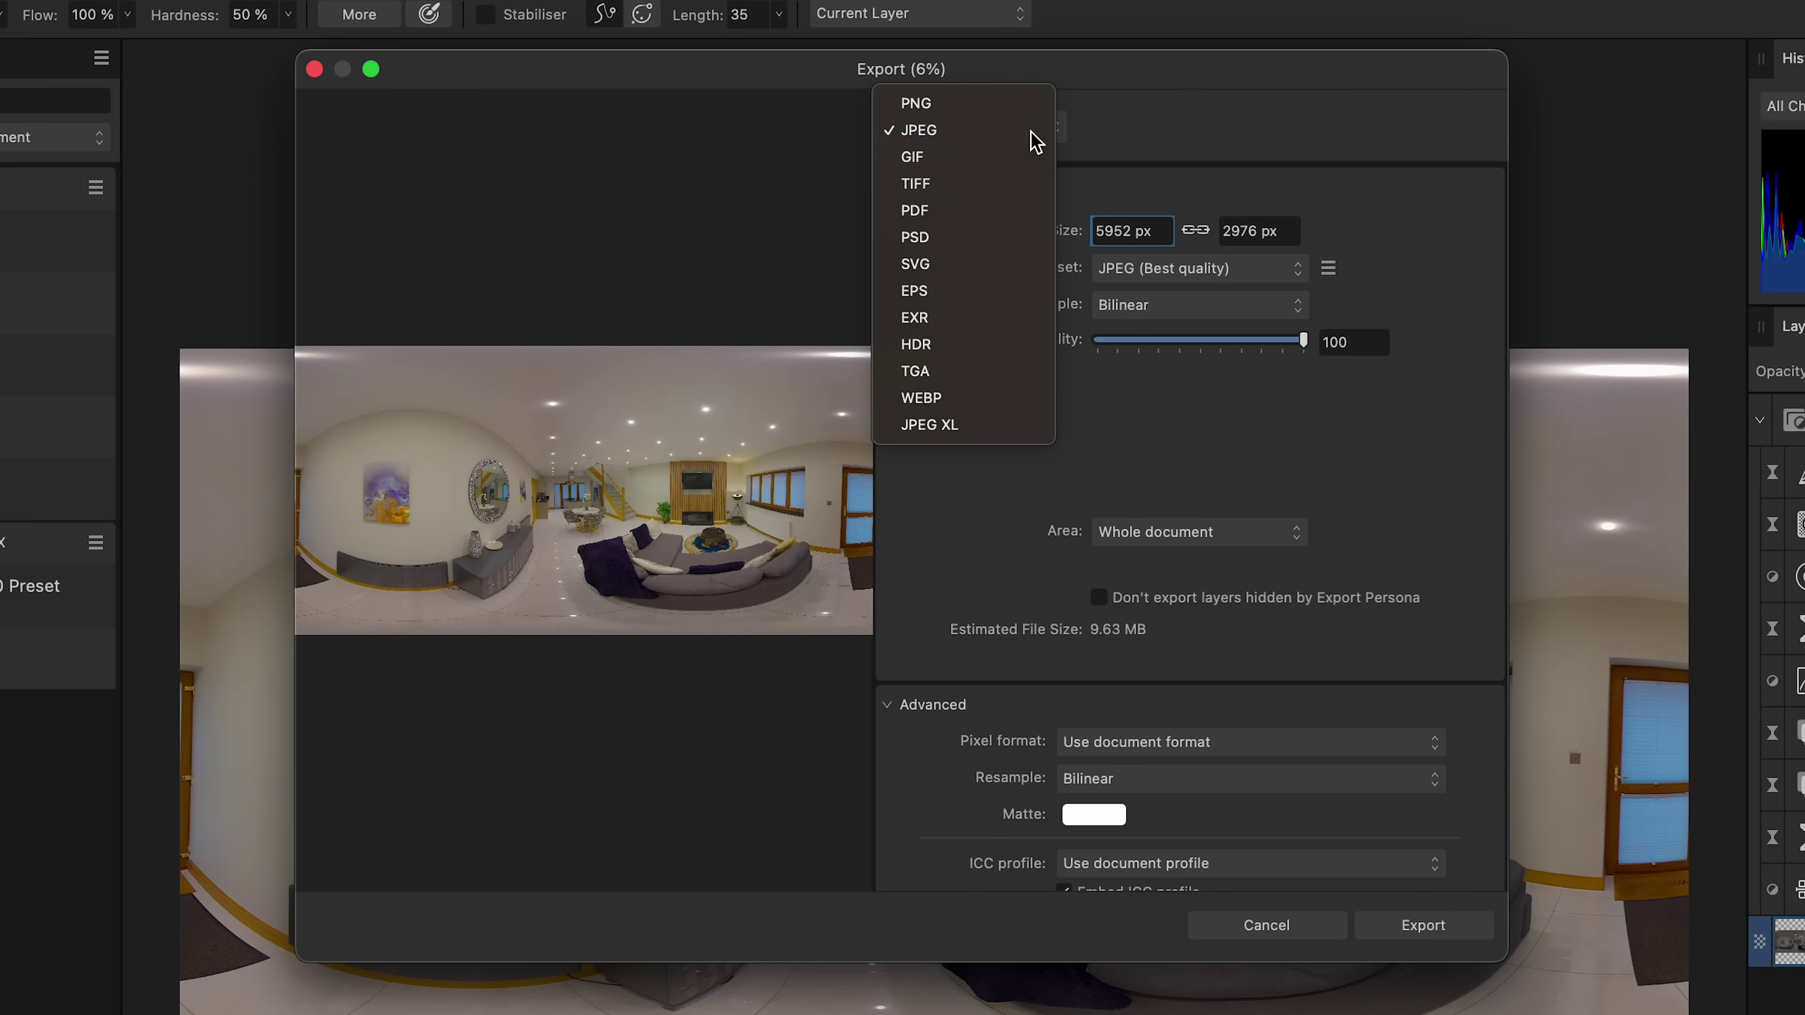
click(1031, 132)
click(1276, 268)
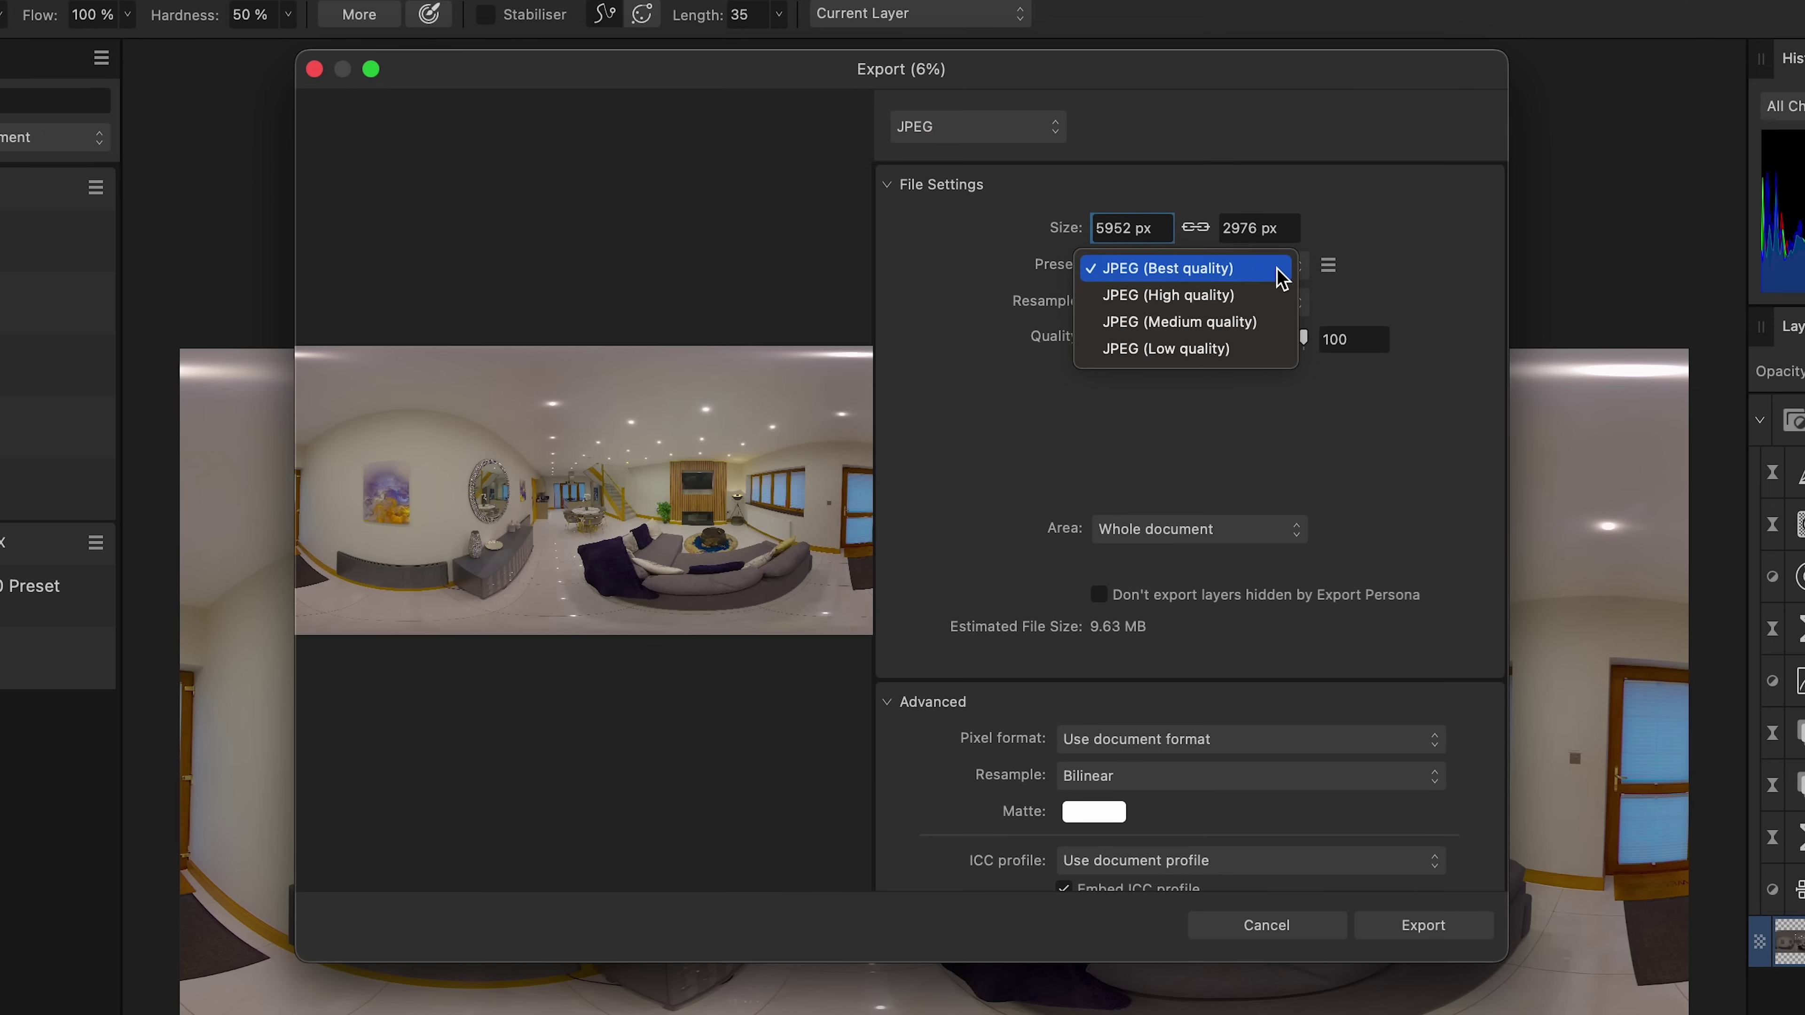
click(1281, 276)
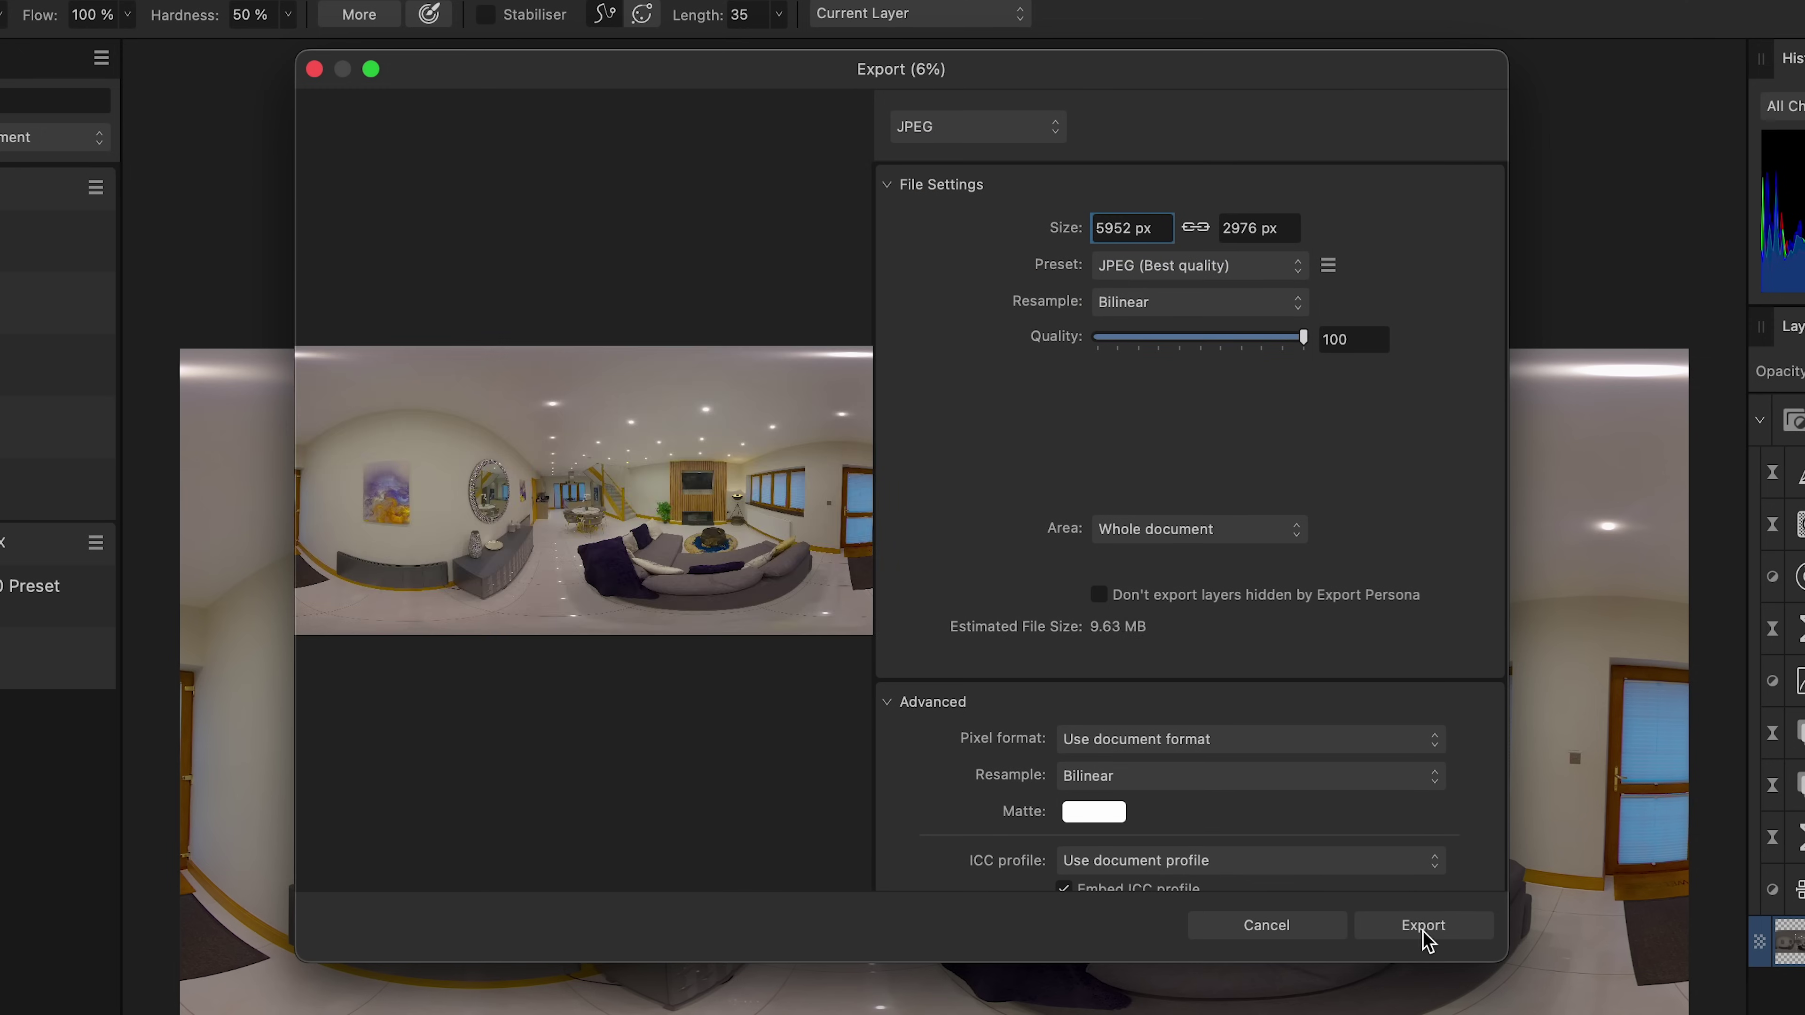
Step: Save the JPEG as 'main-house' into the Main House Virtual Tour Exports folder
click(1425, 932)
click(1039, 498)
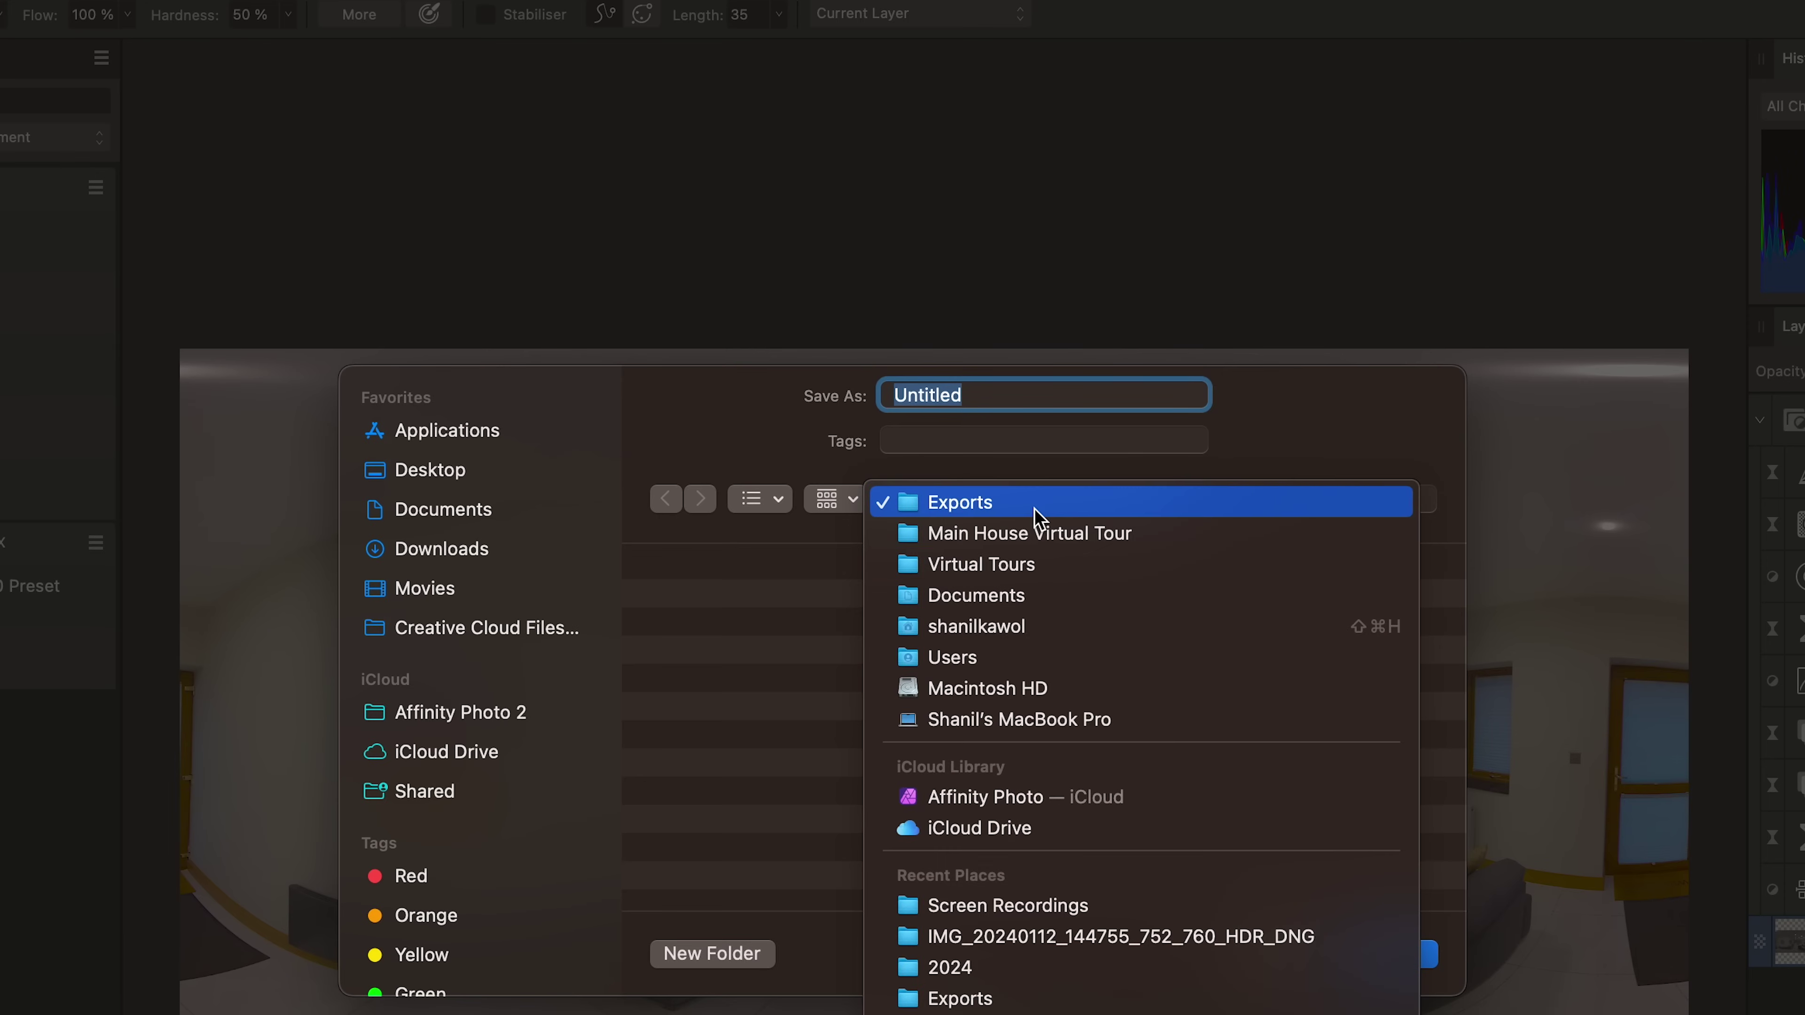
click(1047, 529)
click(782, 605)
double_click(784, 606)
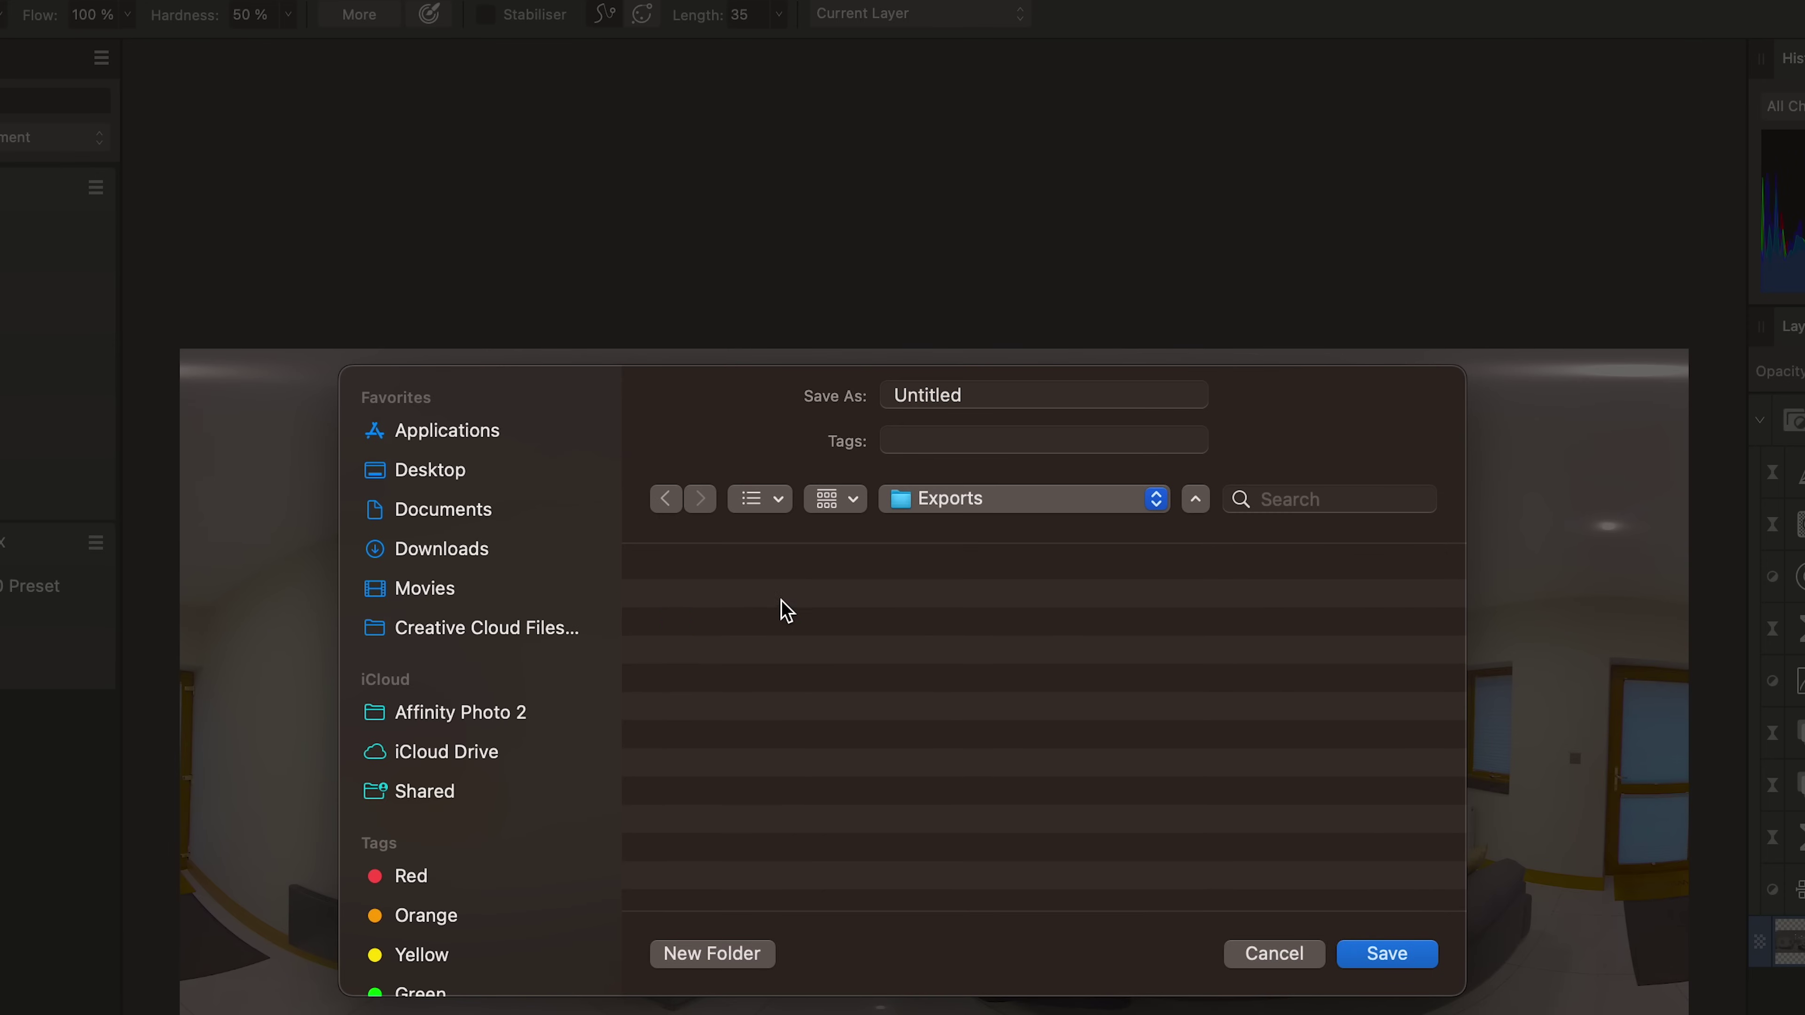
double_click(917, 396)
text(main-house-virtual-tour-1)
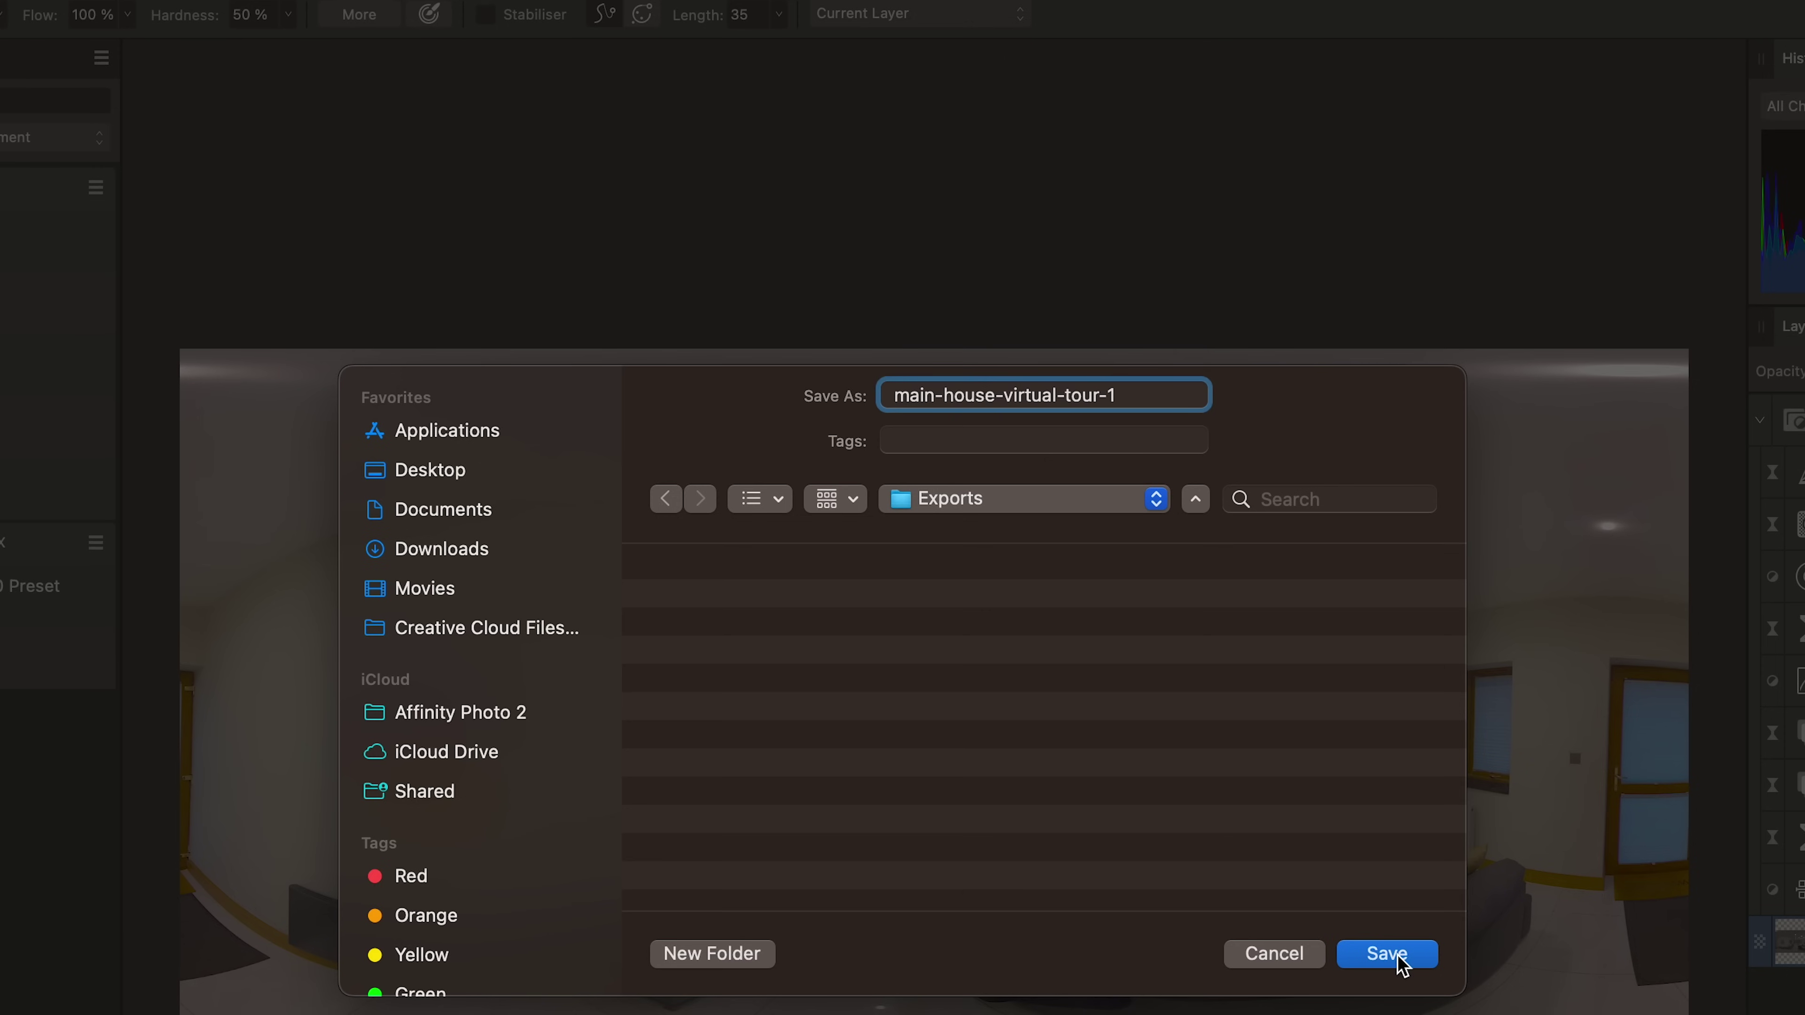
click(1398, 959)
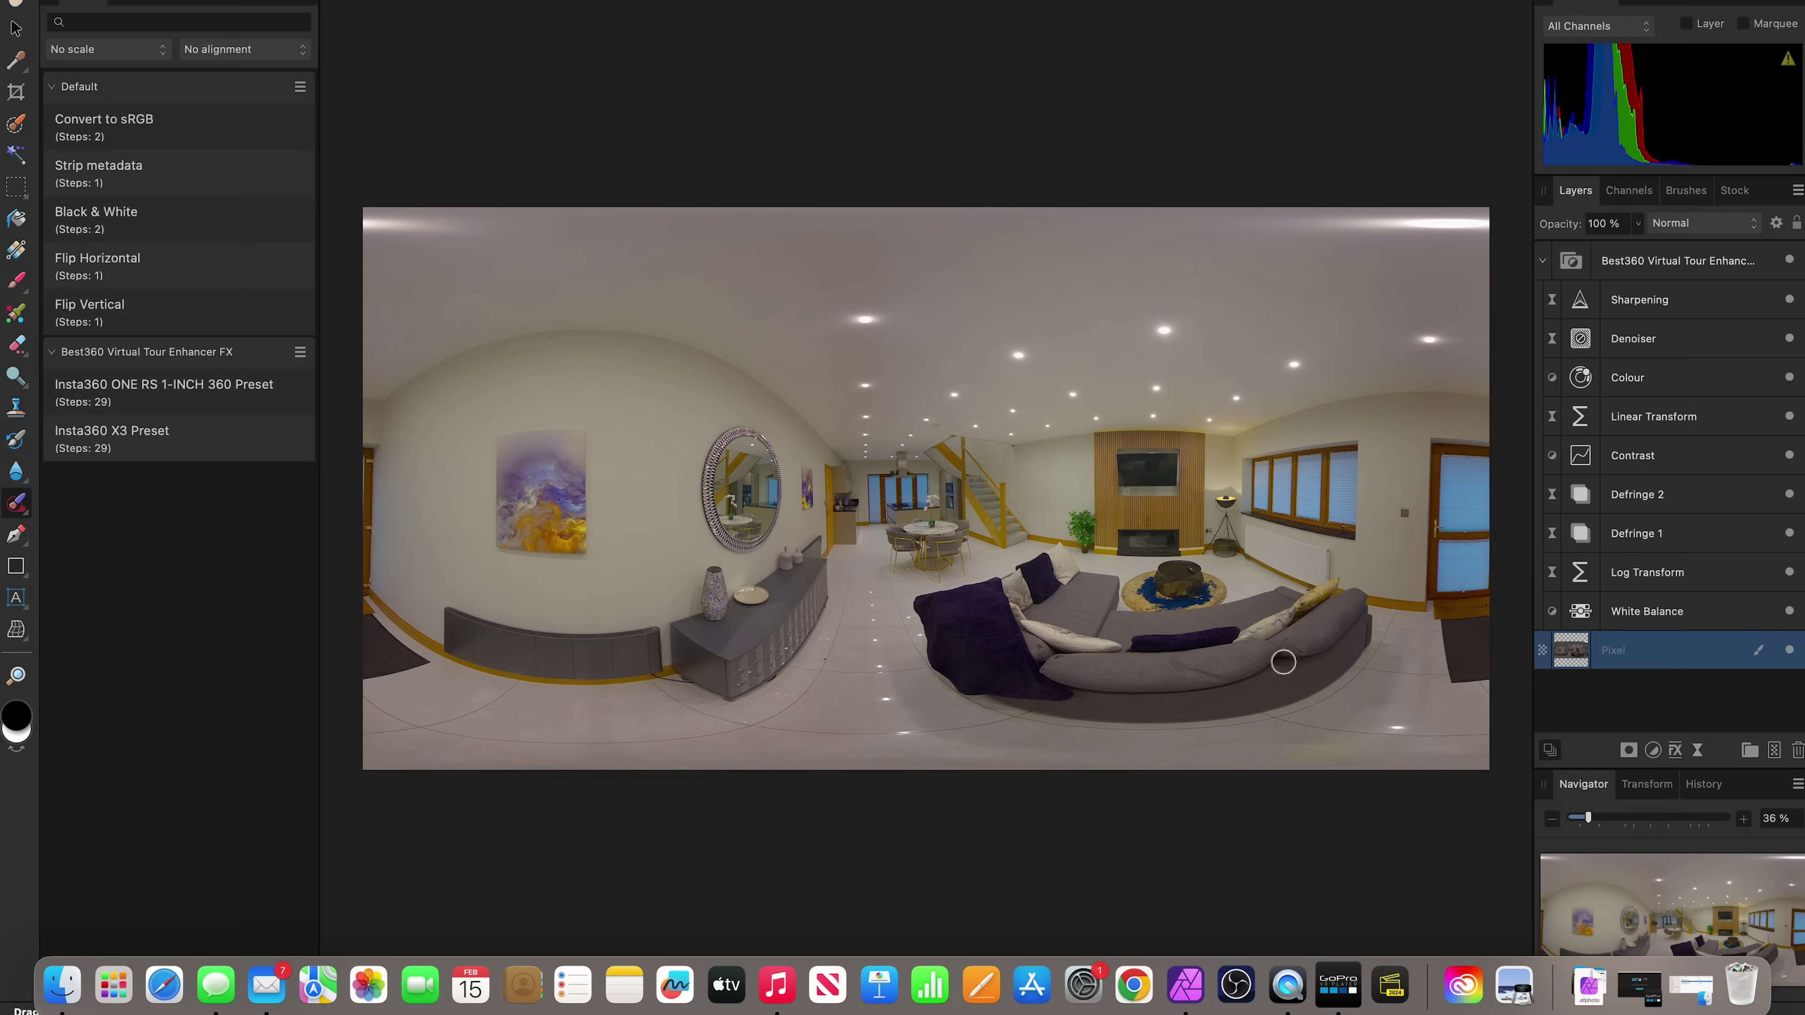
Step: Load main-house-virtual-tour-1.jpg from the Exports folder into GoPro VR Player
click(1337, 985)
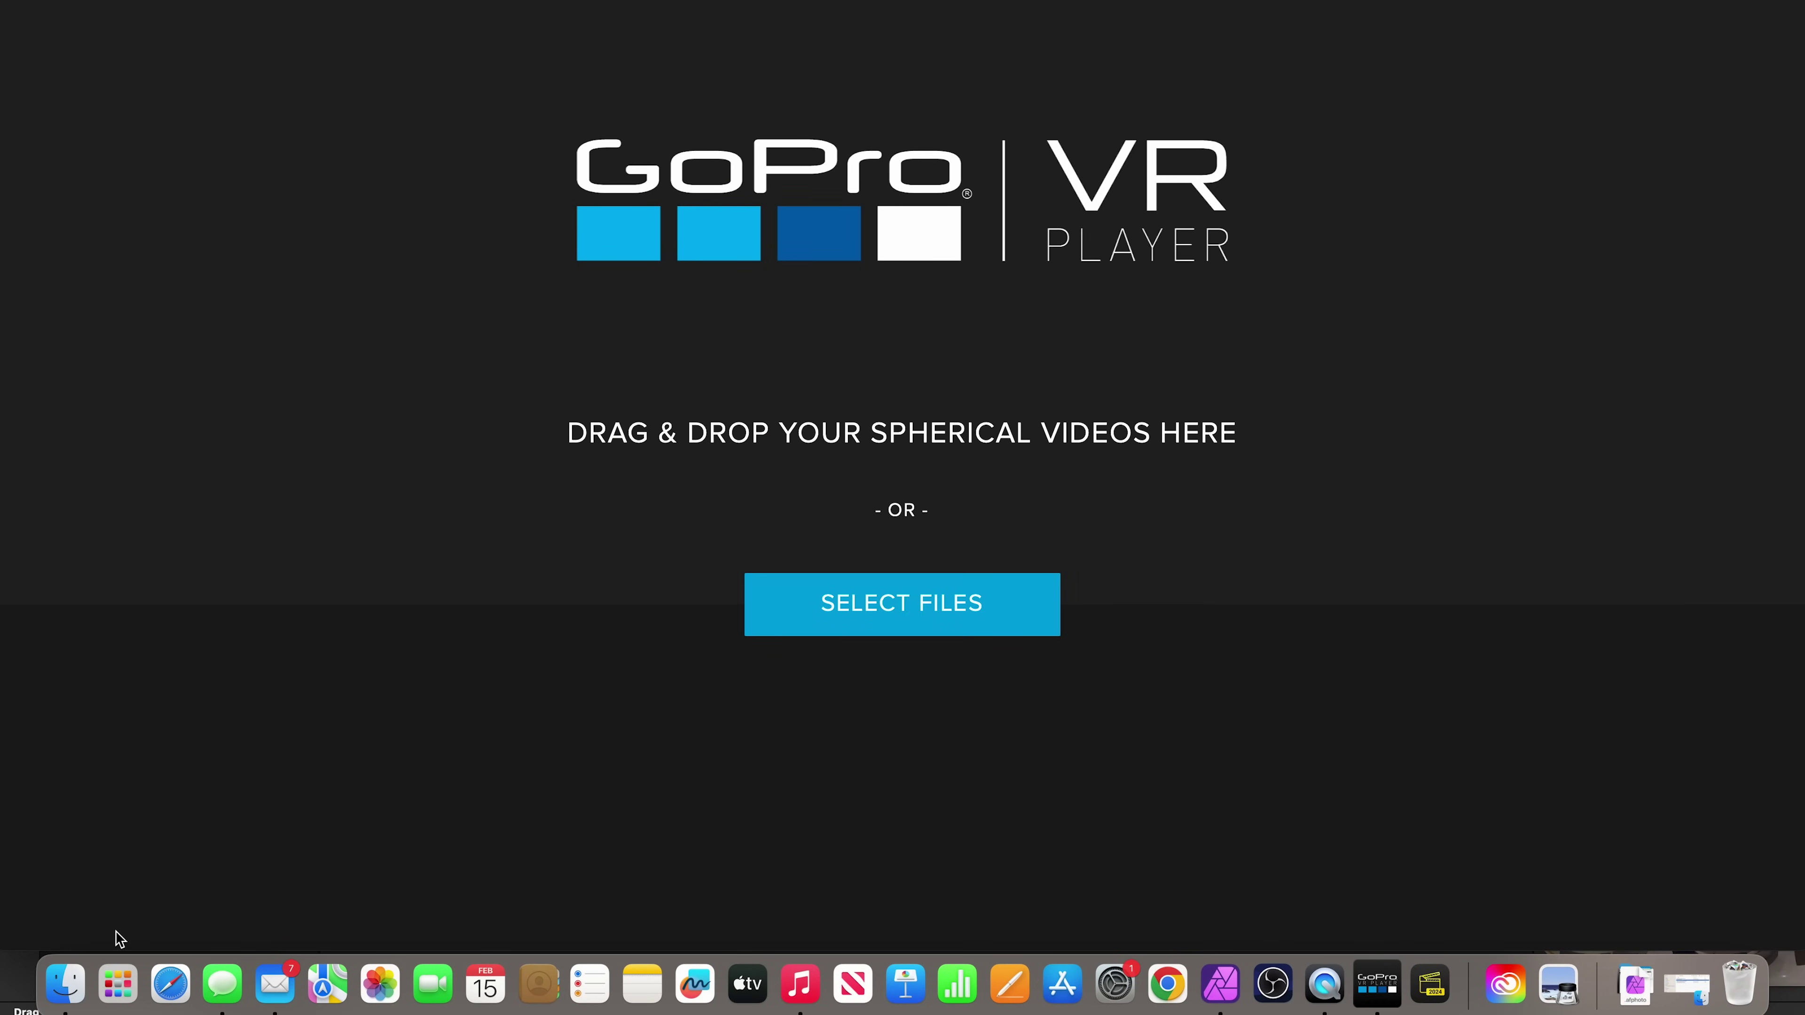
click(66, 983)
double_click(559, 89)
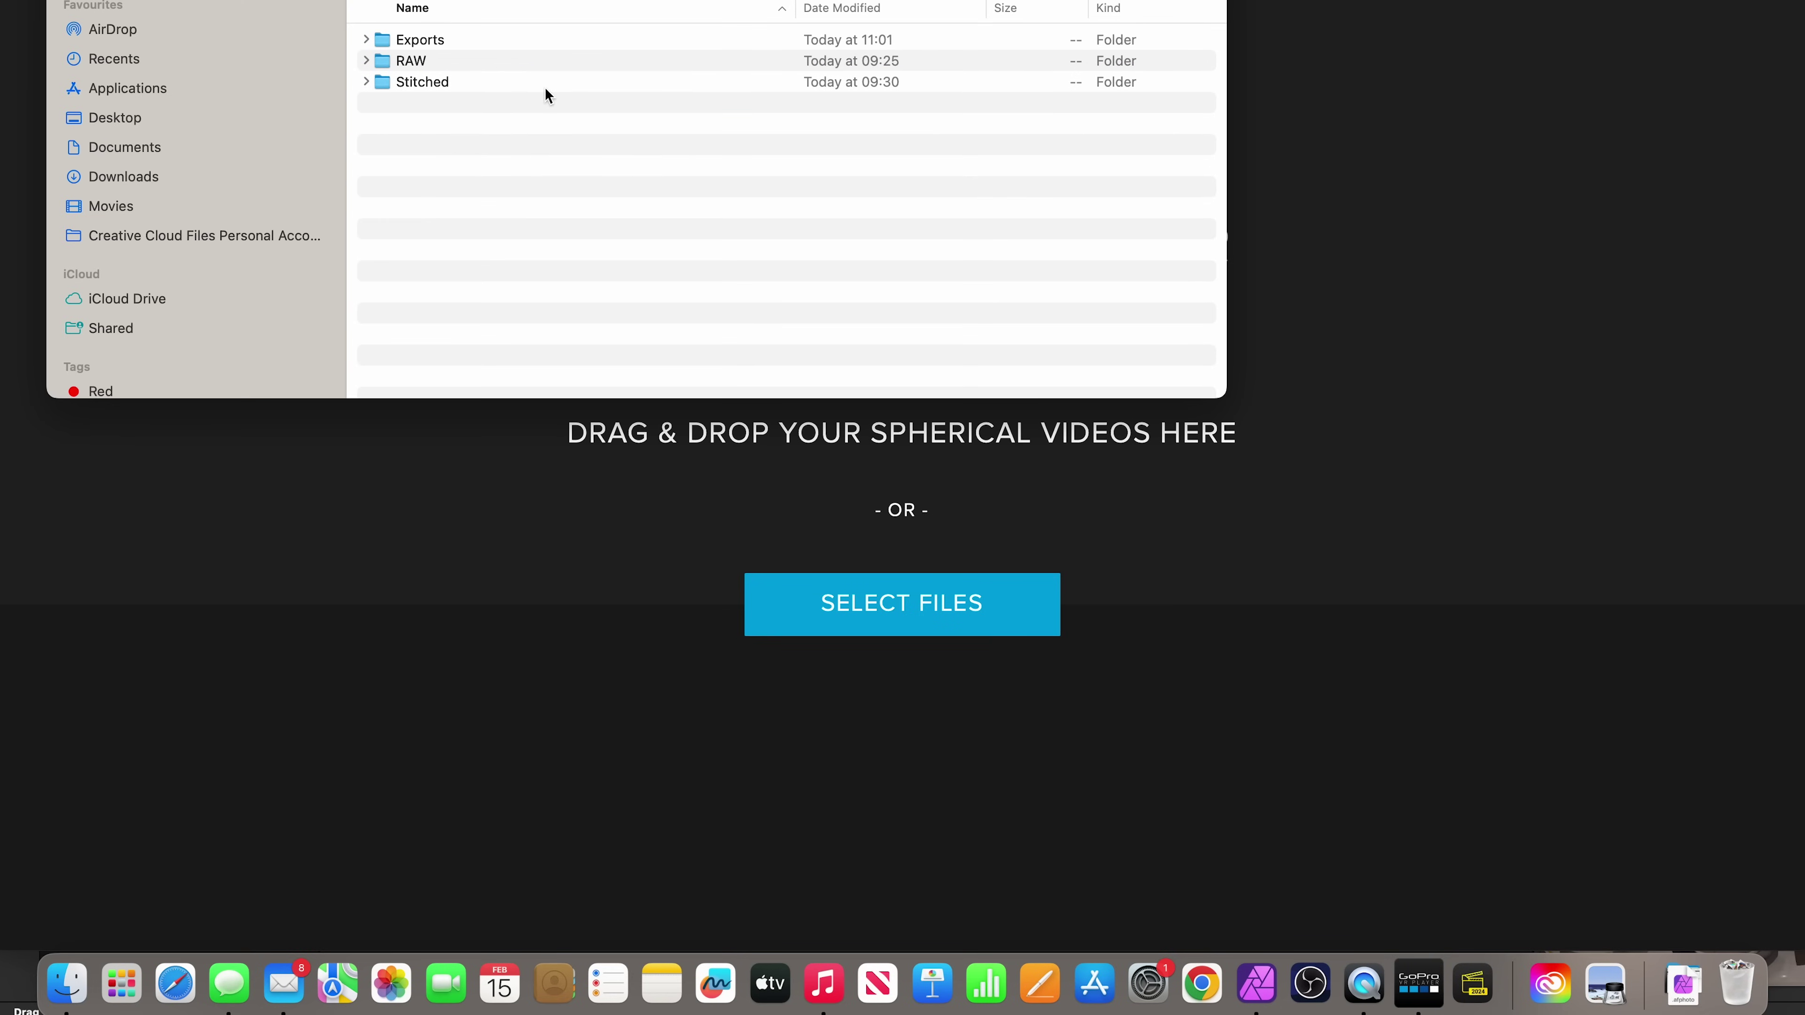
double_click(463, 40)
drag(463, 40, 718, 473)
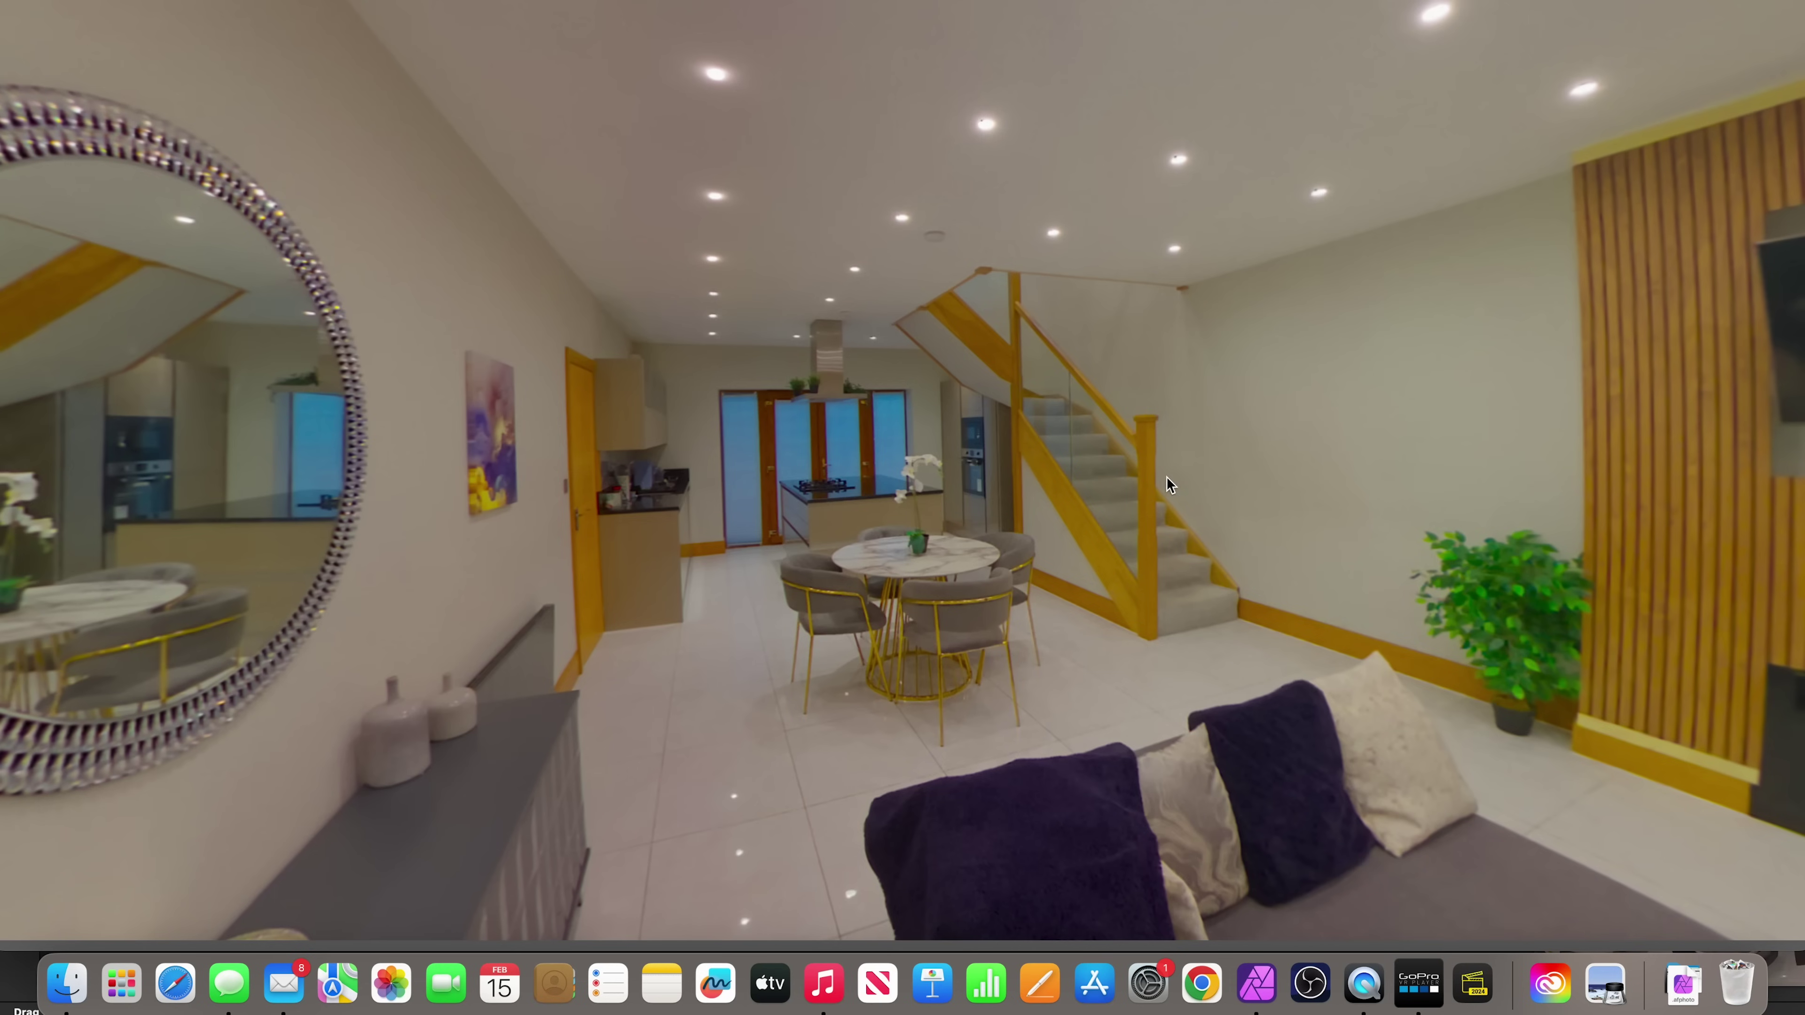
Step: Look around the 360° room, centring the TV wall and then turning toward the door
drag(1166, 477, 954, 489)
drag(1406, 476, 1130, 478)
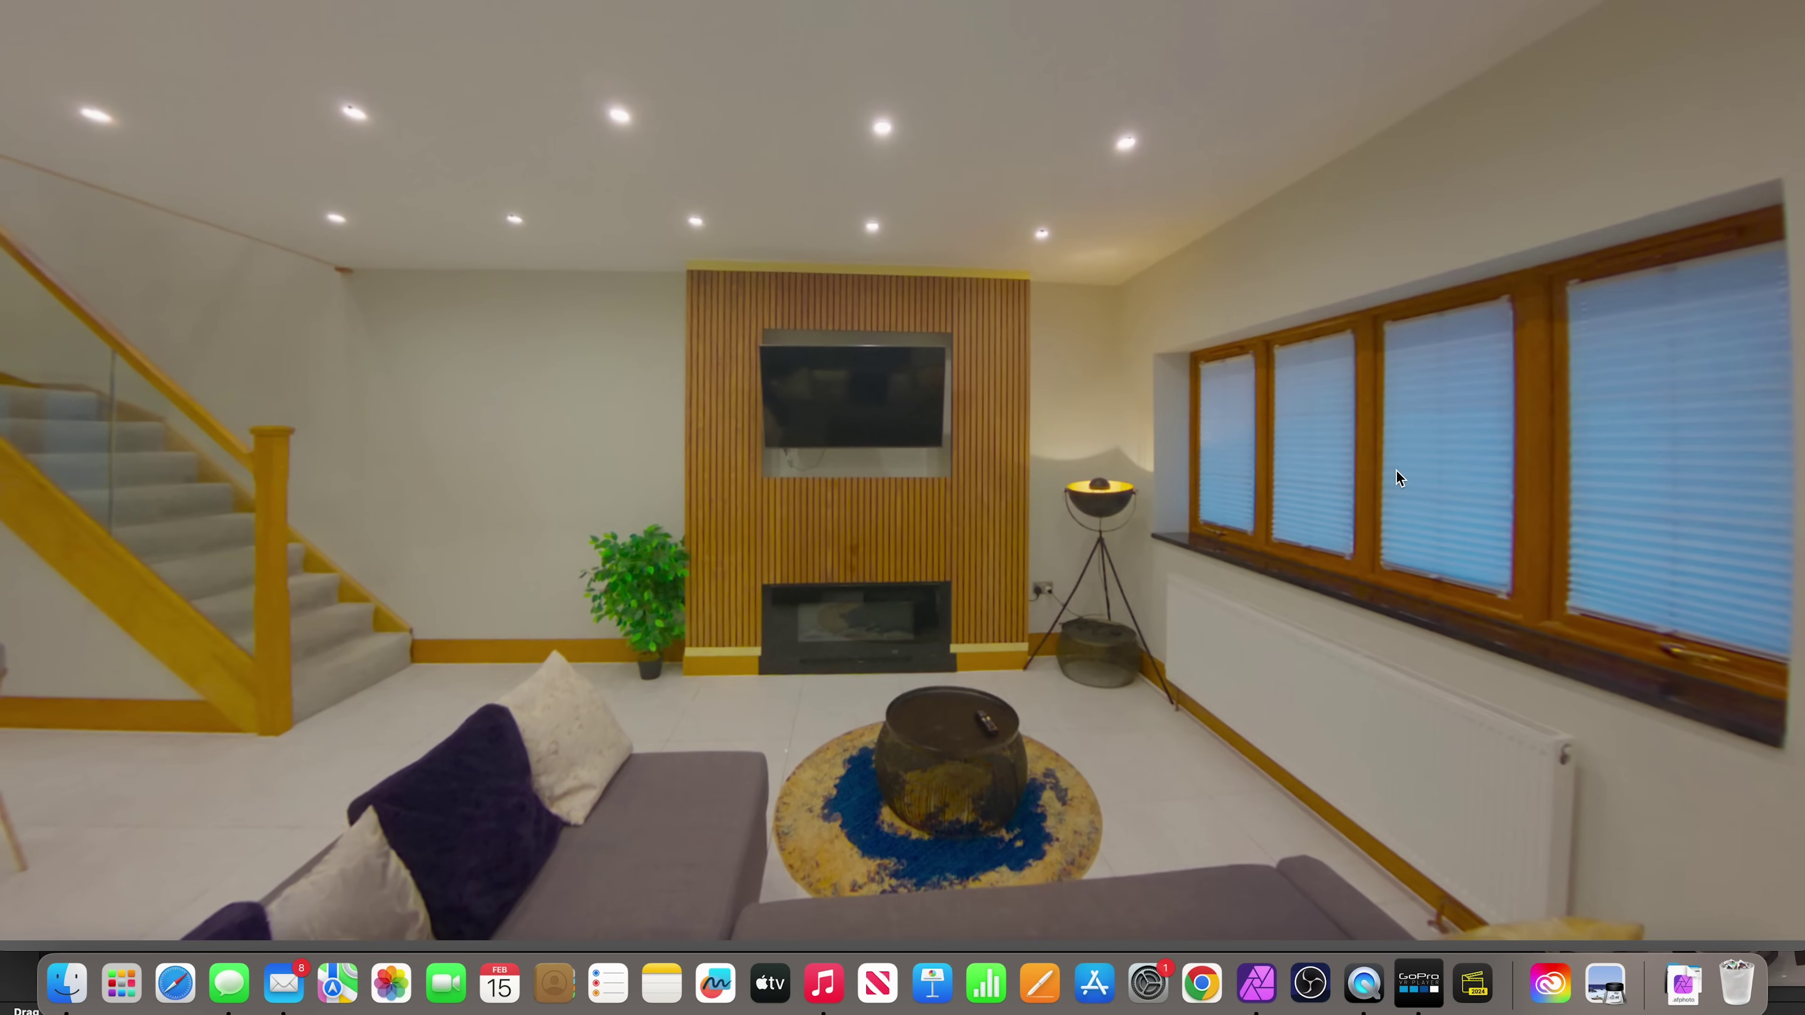
drag(1396, 473, 693, 488)
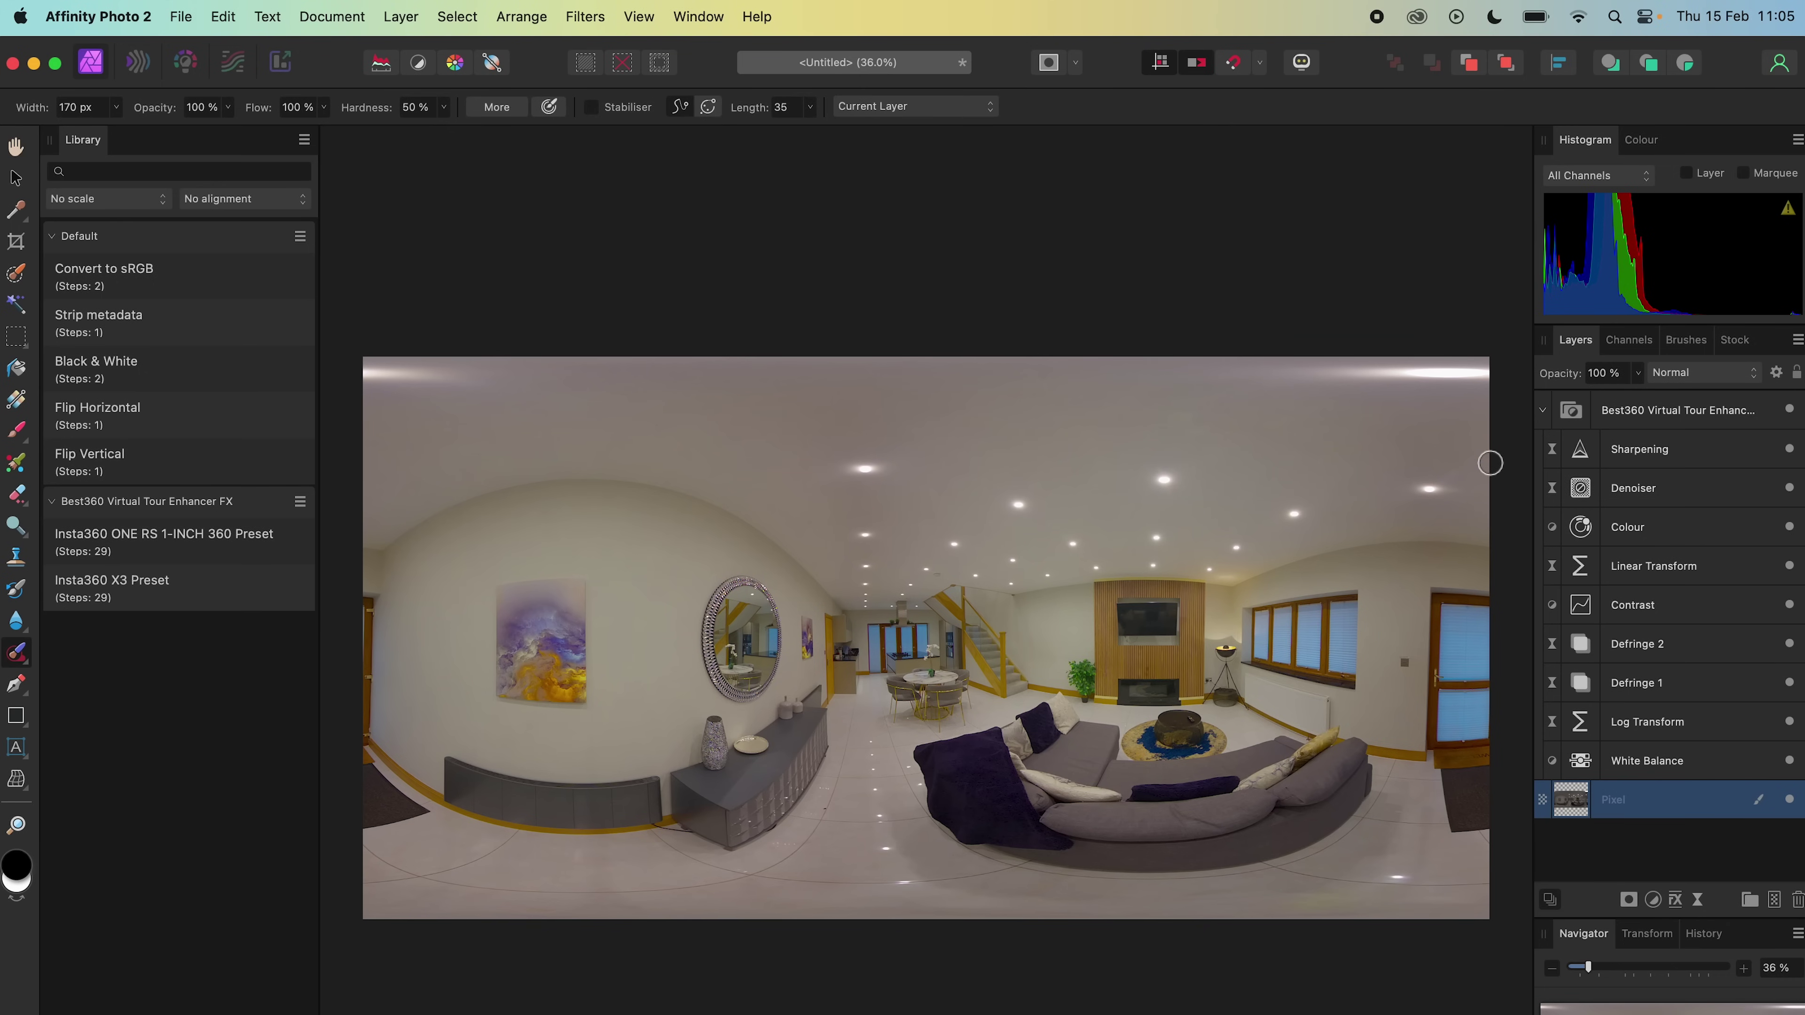
Step: Copy the Best360 enhancer group, HDR-merge the bathroom brackets, and paste the group onto it
click(1638, 413)
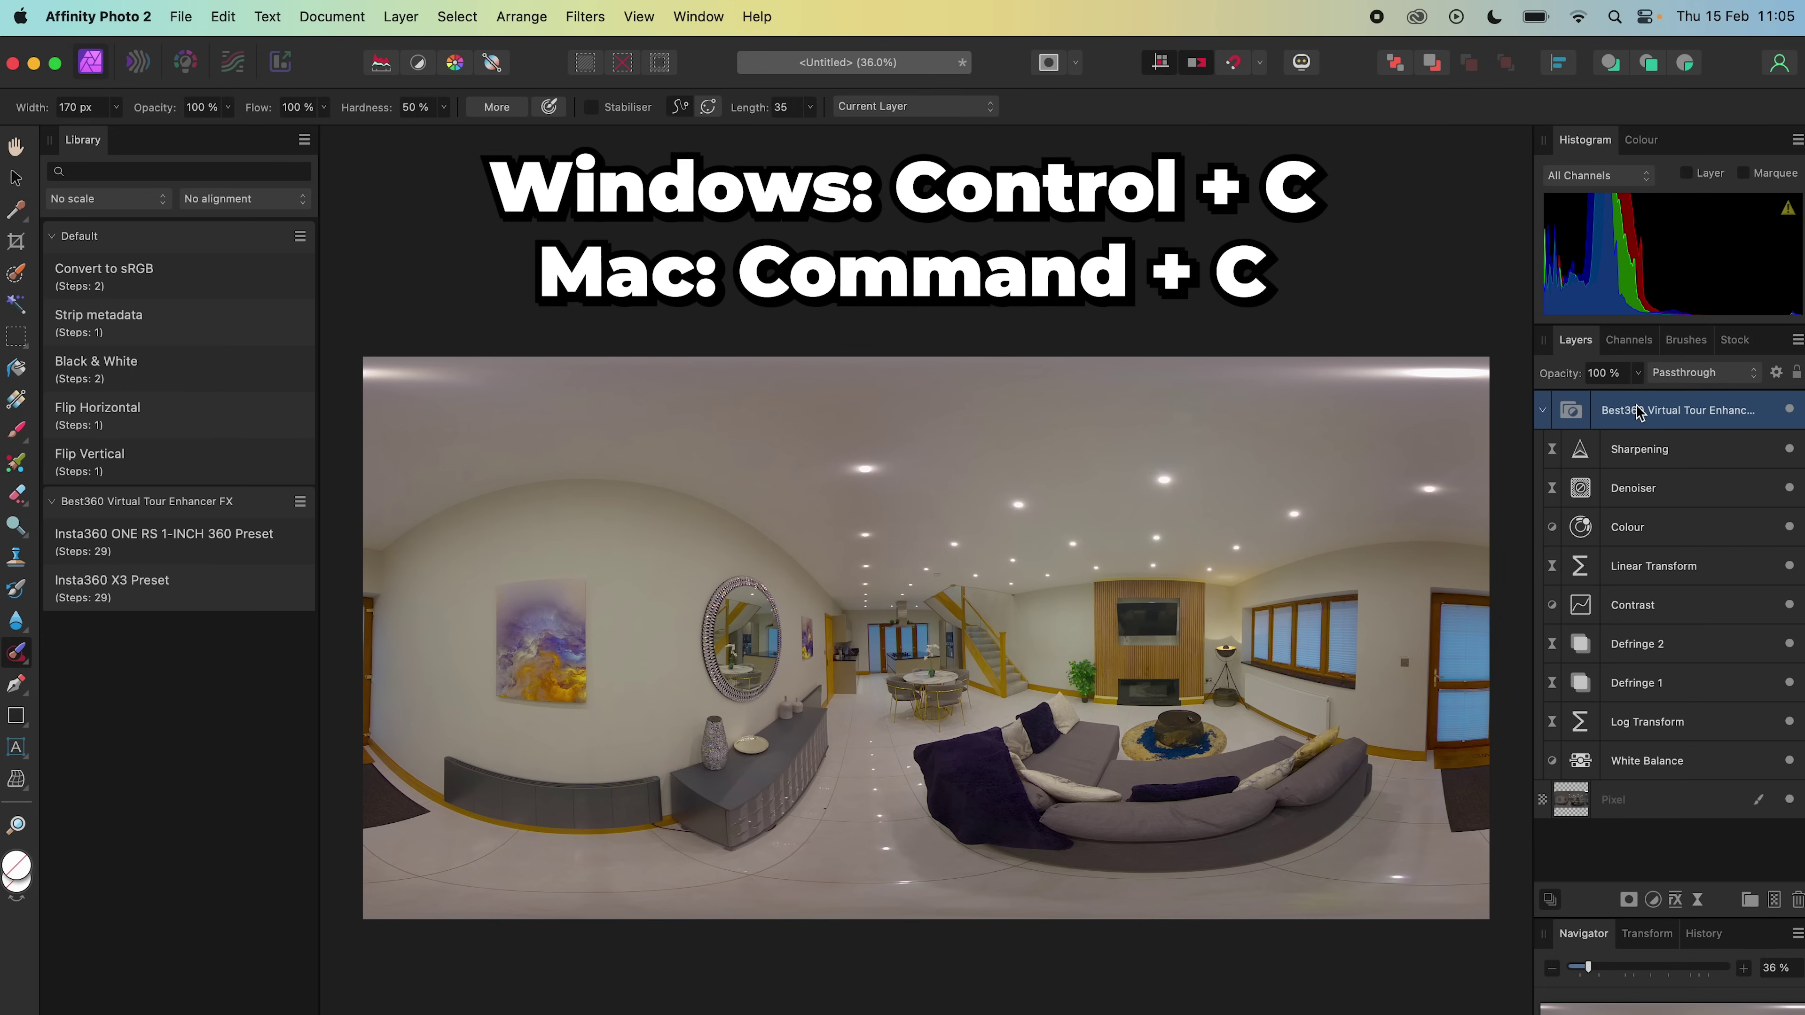
click(180, 16)
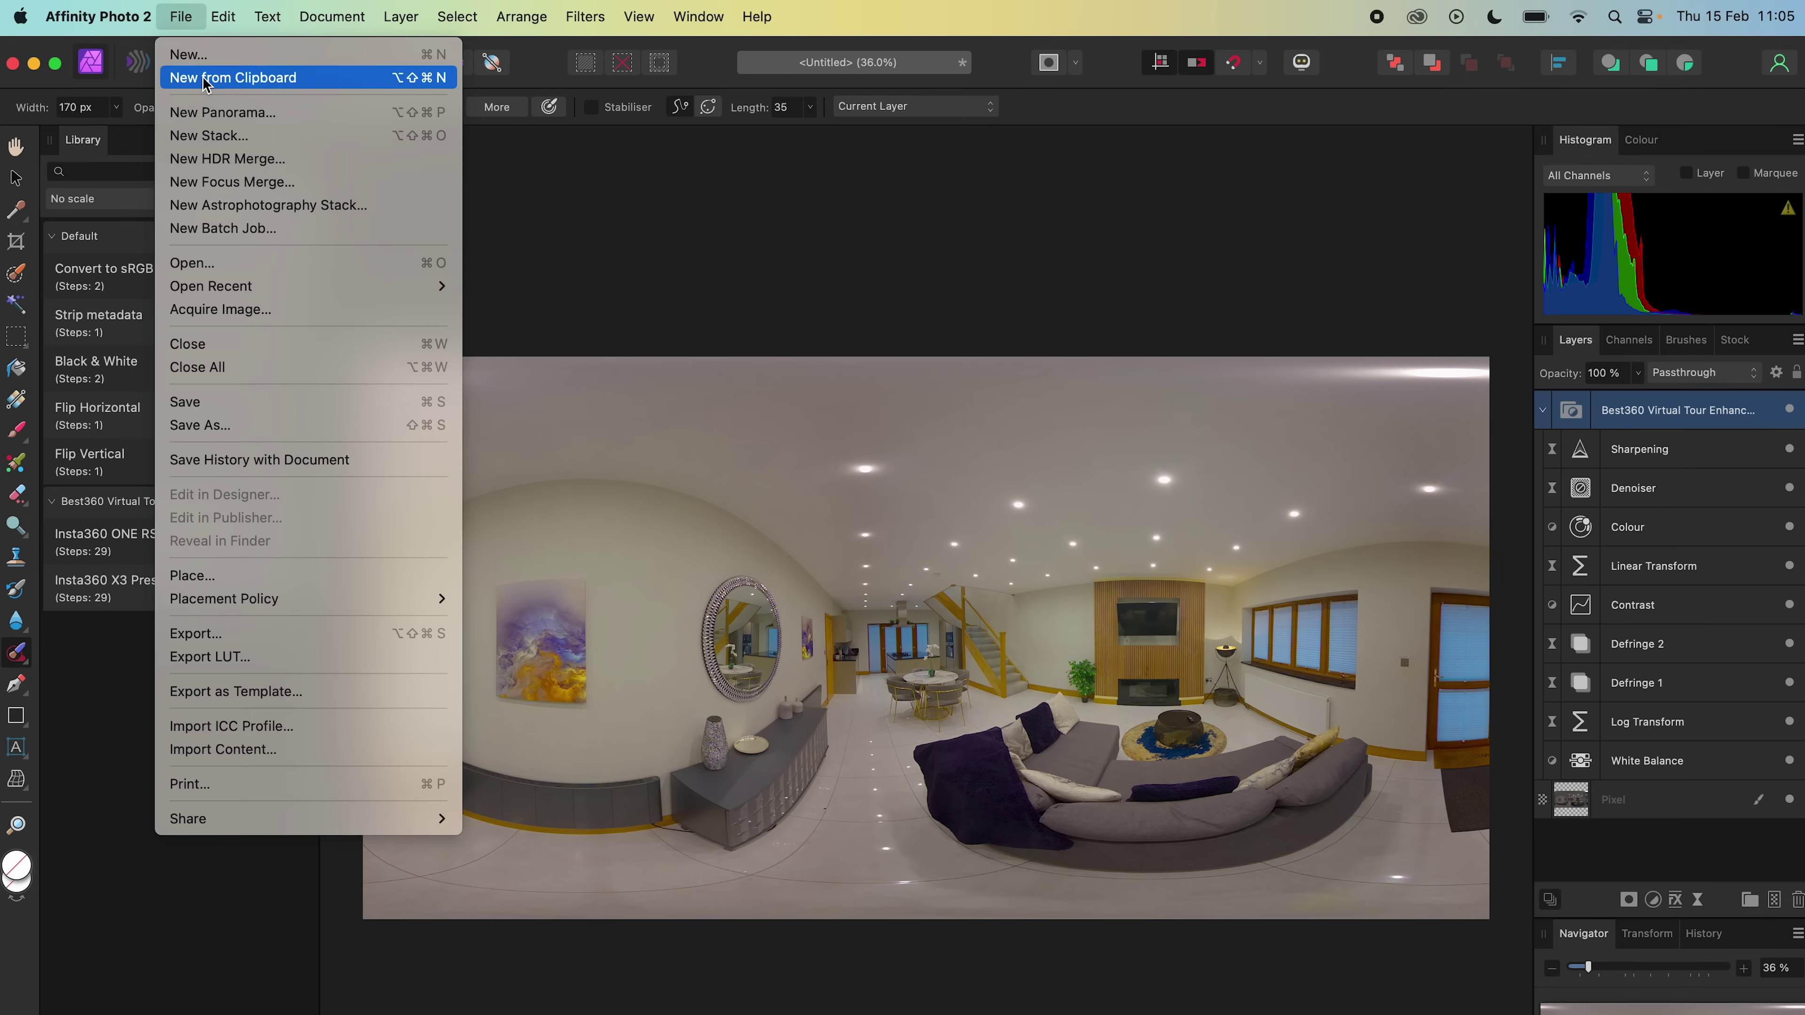
click(281, 160)
click(1027, 517)
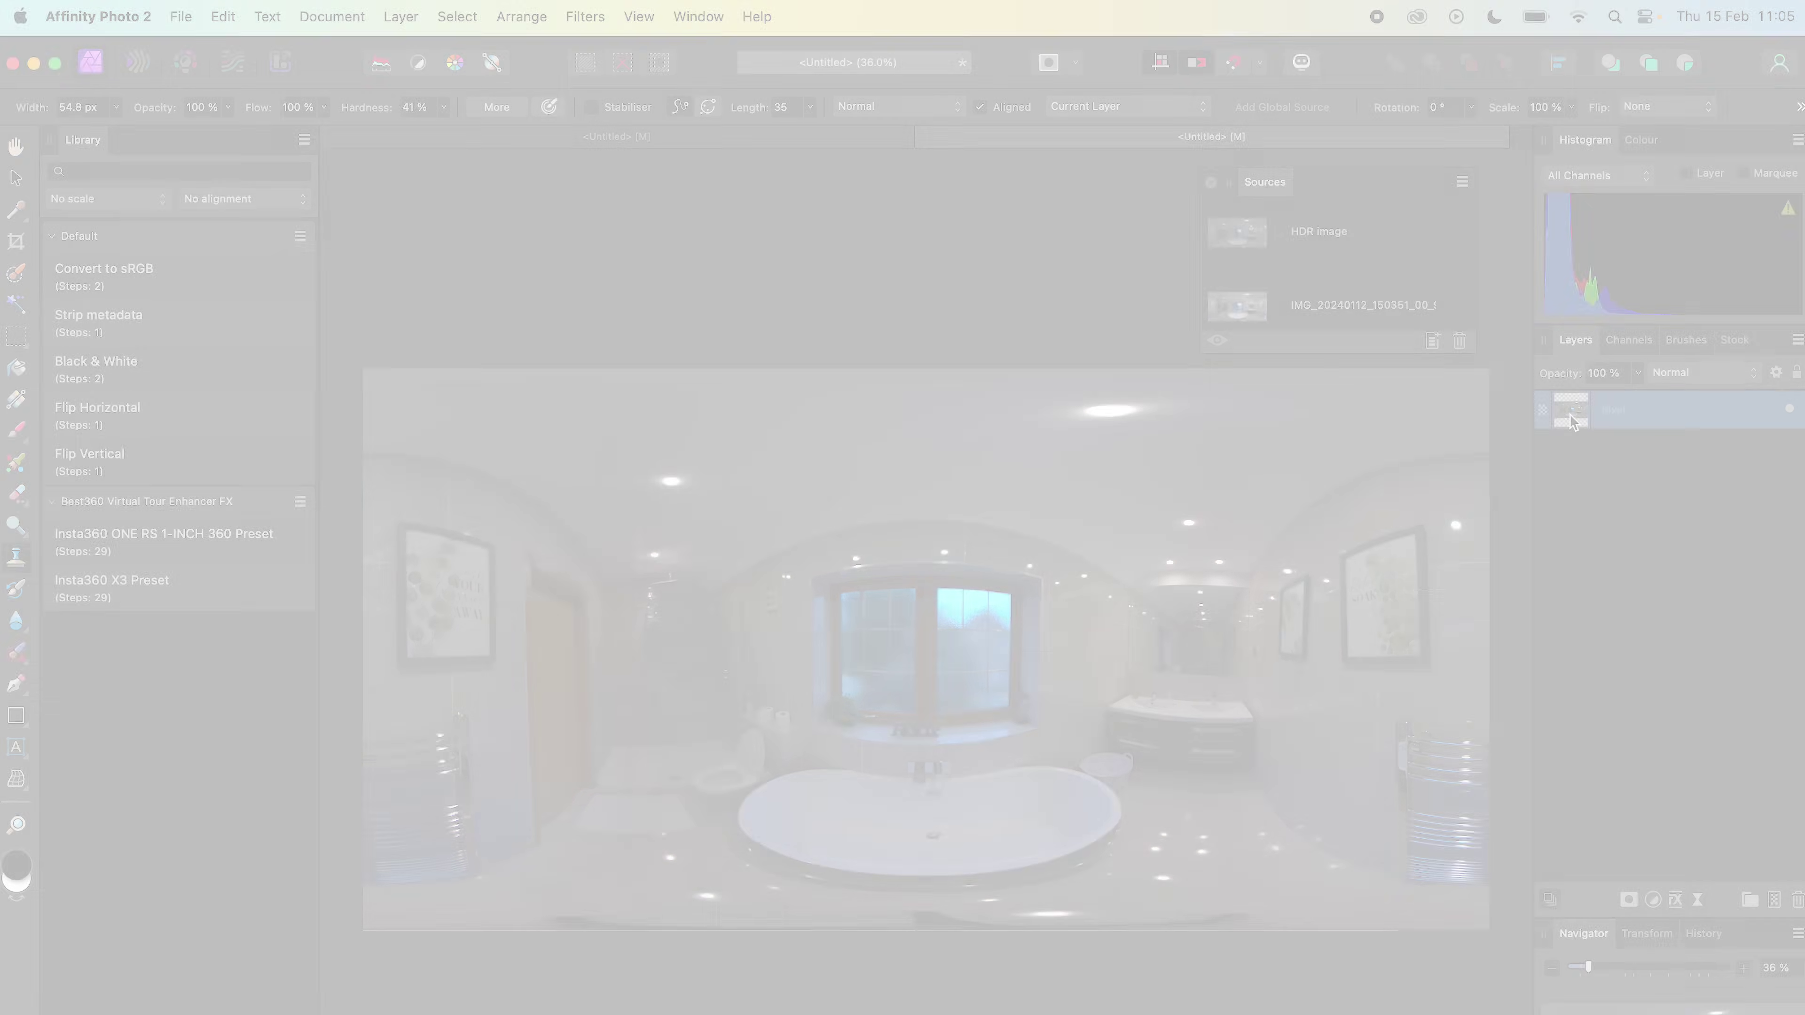
key(super+v)
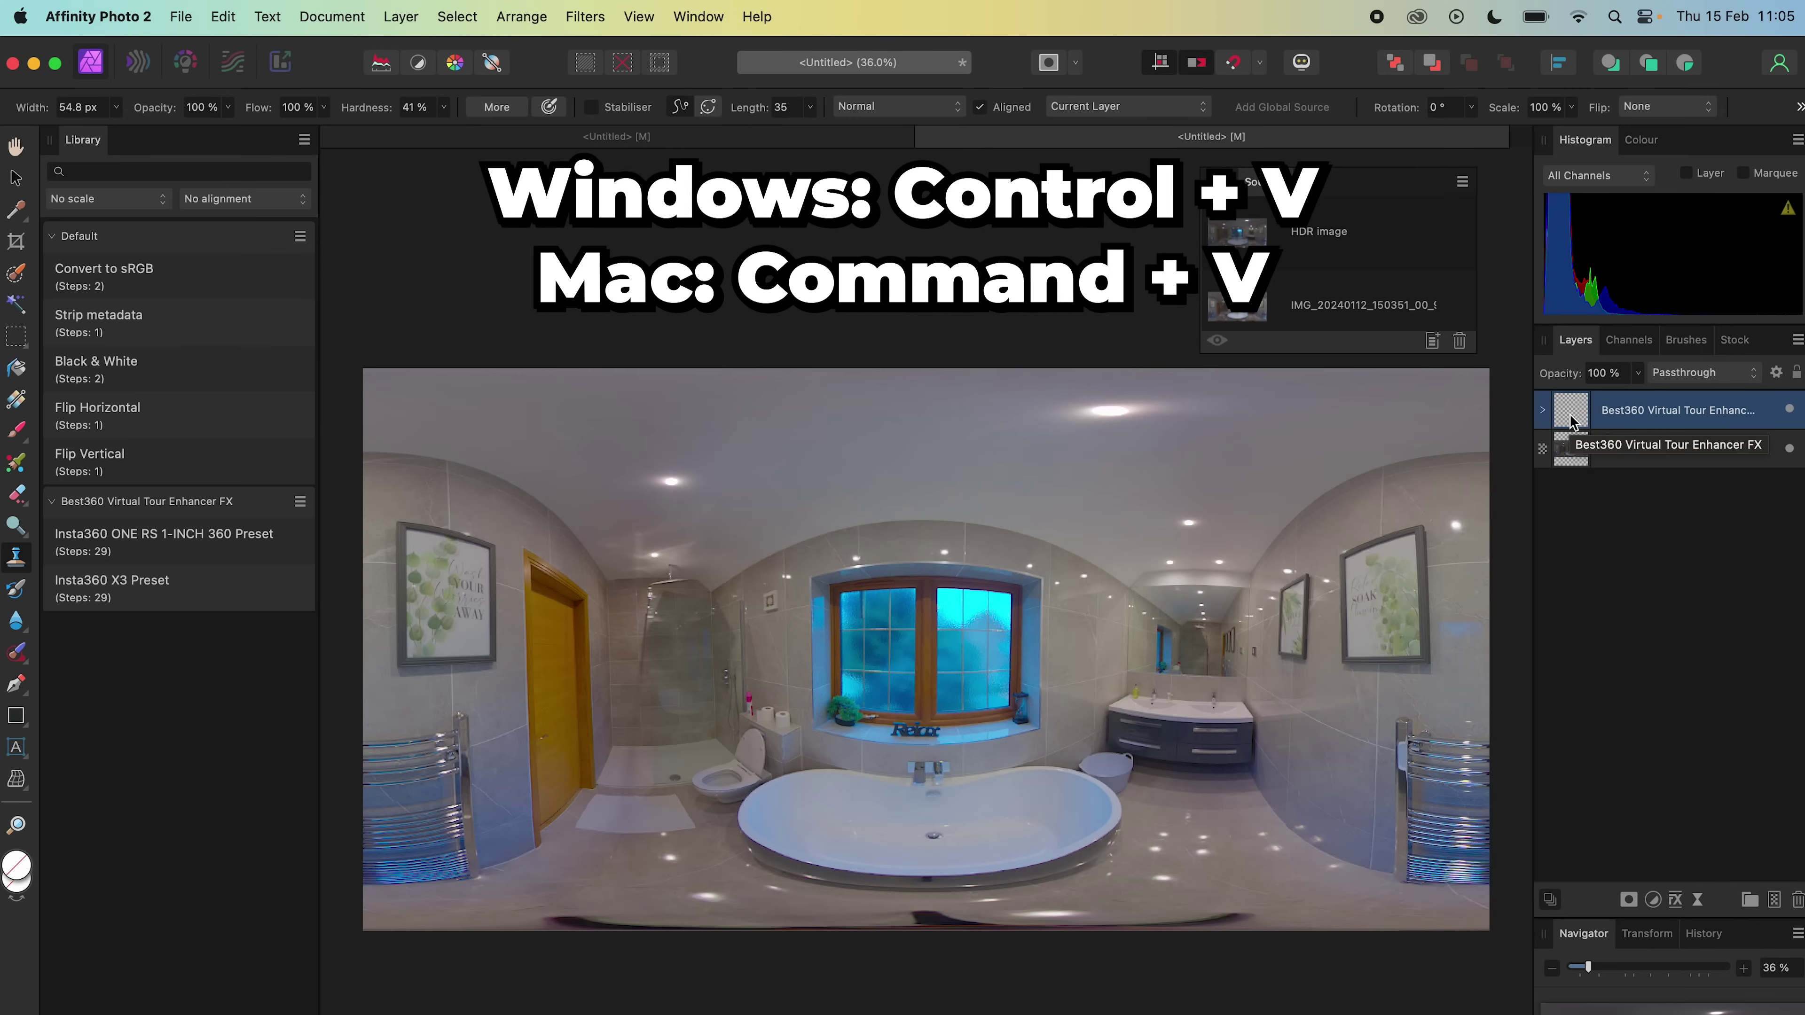